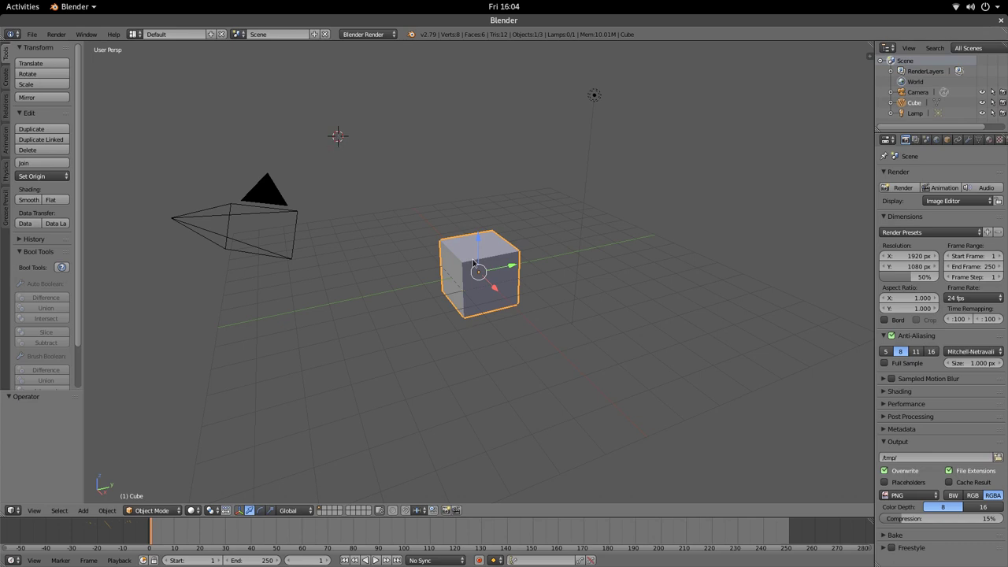
# Step: Delete the default cube and switch to Top view (Numpad 7)
pyautogui.press('x')
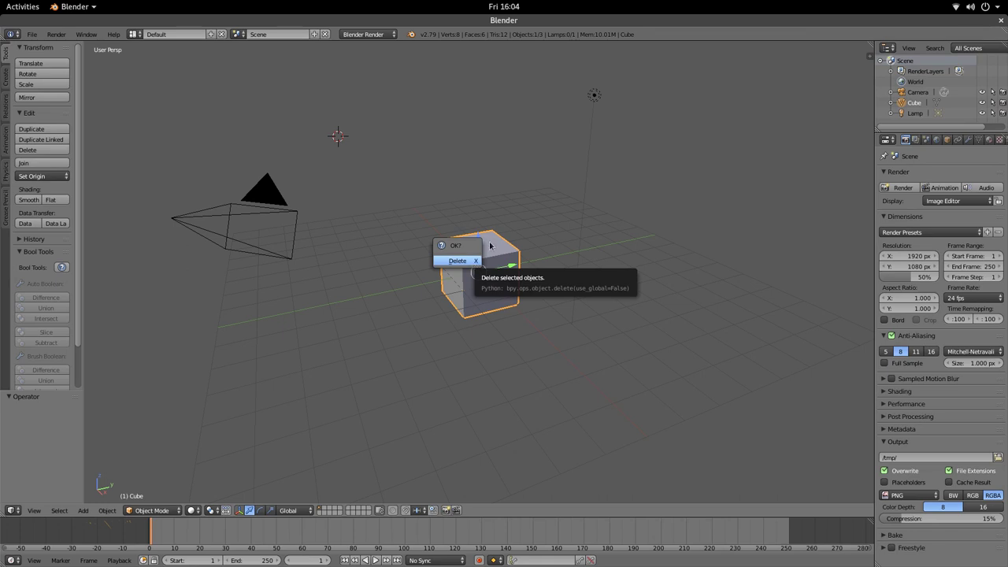
pyautogui.press('Escape')
pyautogui.press('x')
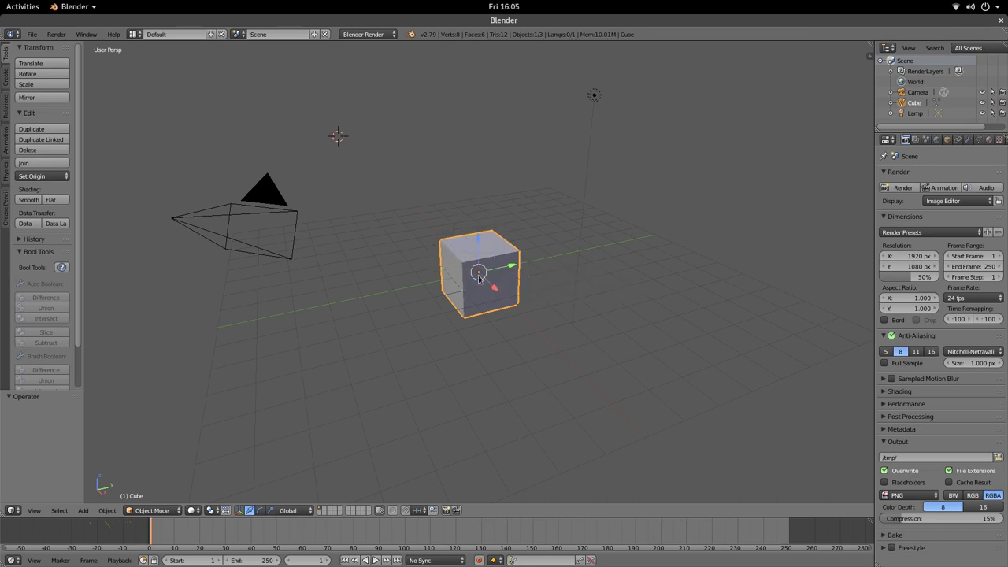
pyautogui.click(104, 510)
pyautogui.press('x')
pyautogui.click(504, 275)
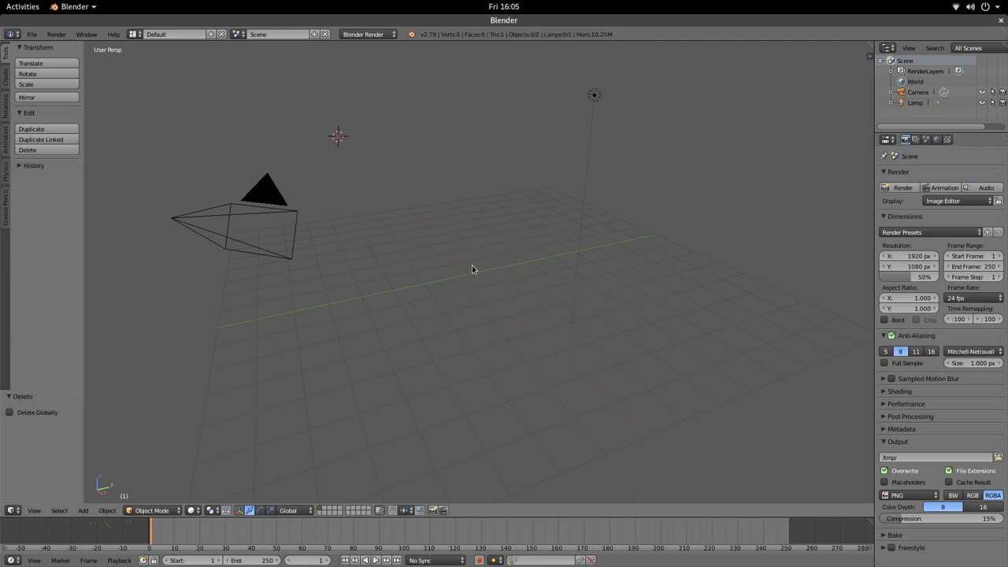
pyautogui.press('KP_7')
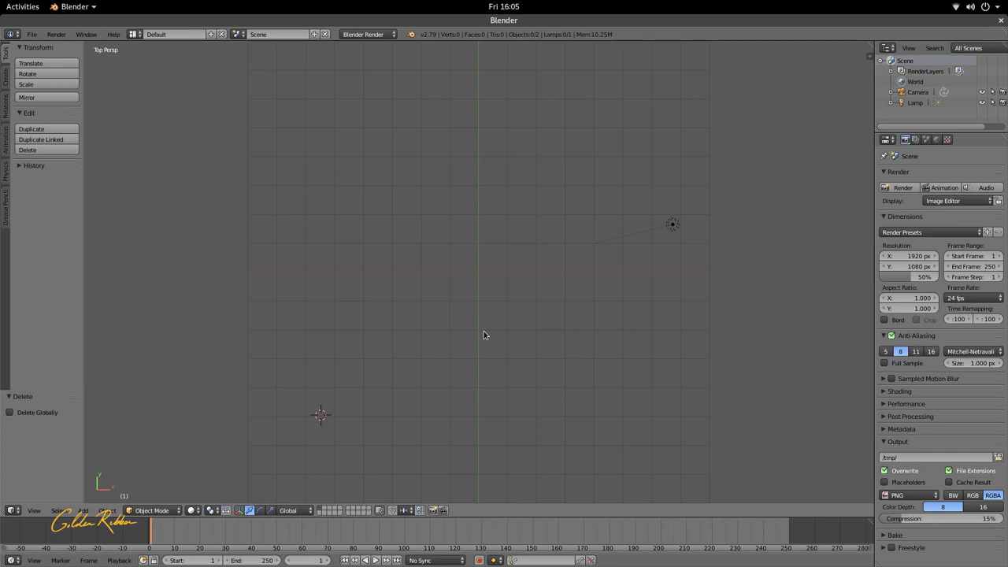
# Step: Align the camera to the top view, inspect it from an angle, and return to camera view
pyautogui.press('ctrl+alt+KP_0')
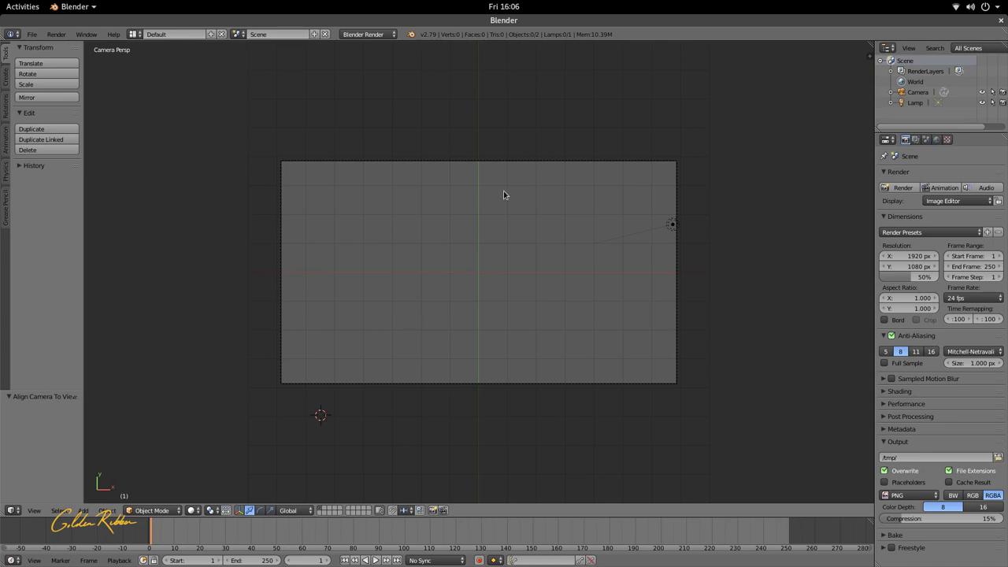
pyautogui.rightClick(477, 168)
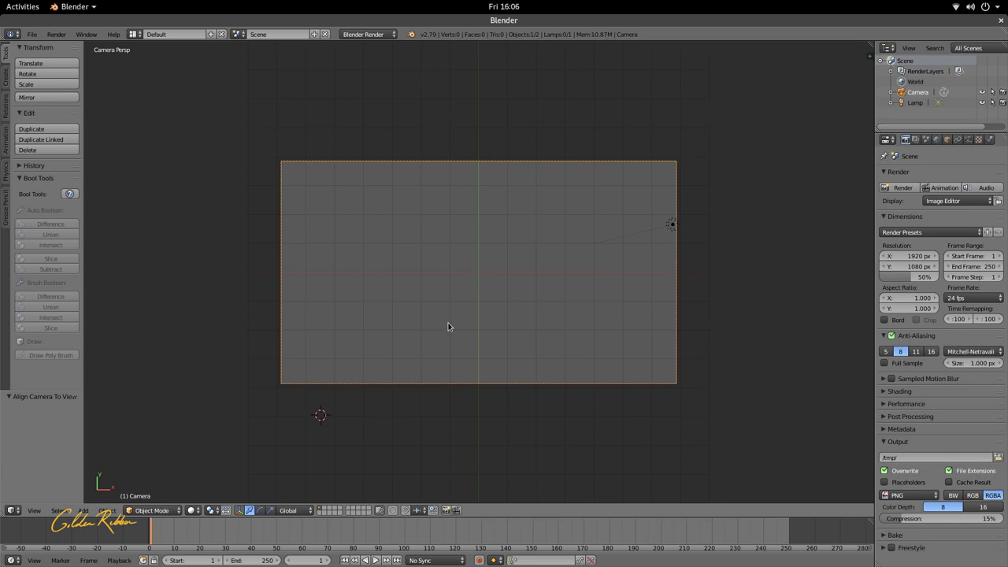
pyautogui.press('KP_7')
pyautogui.scroll(-6, 453, 322)
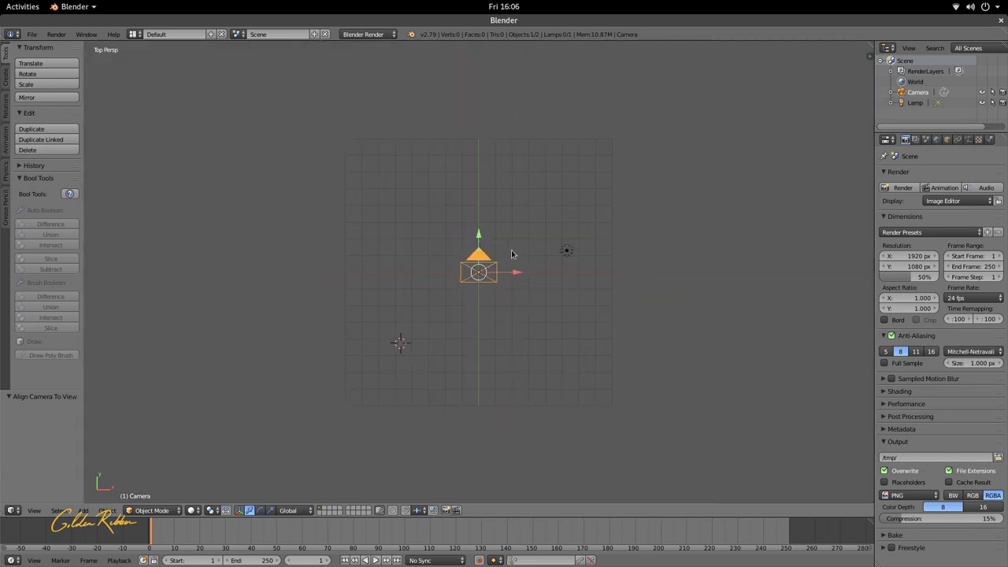
pyautogui.moveTo(457, 315); pyautogui.dragTo(587, 183, button='middle')
pyautogui.press('KP_0')
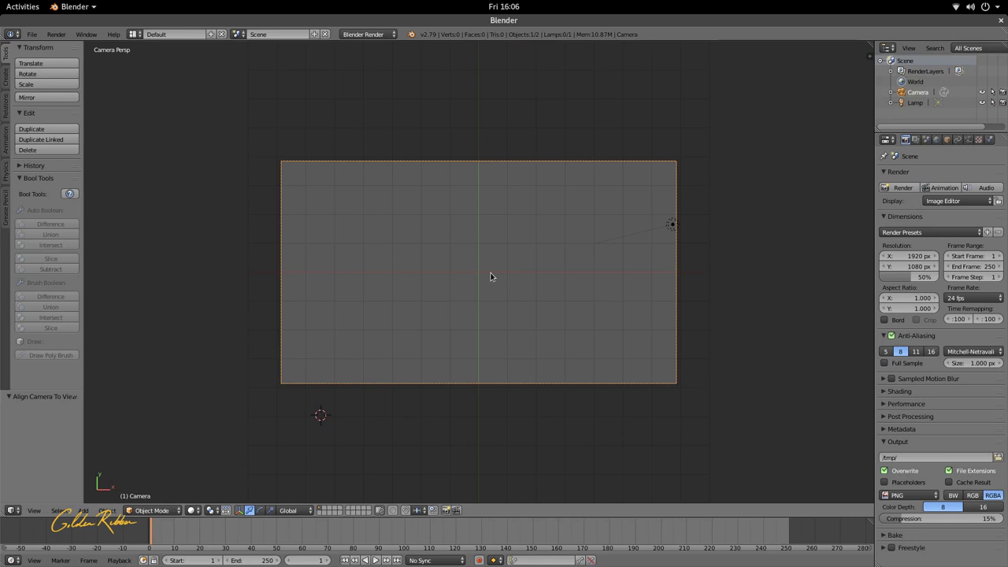
pyautogui.hotkey('shift', 'a')
# Step: Add a circle mesh and move it along Y and X into the camera frame
pyautogui.click(82, 510)
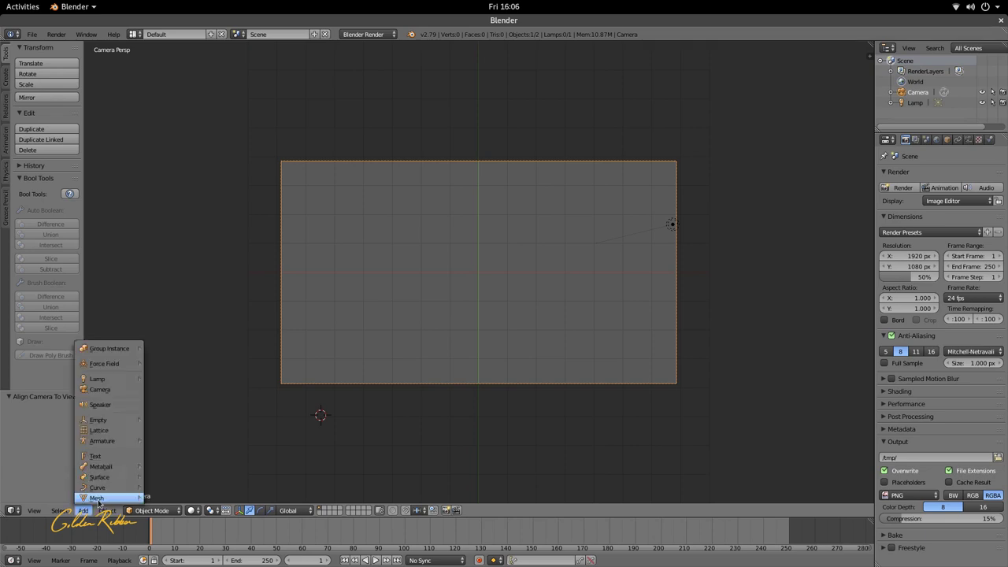
pyautogui.moveTo(98, 499)
pyautogui.click(169, 409)
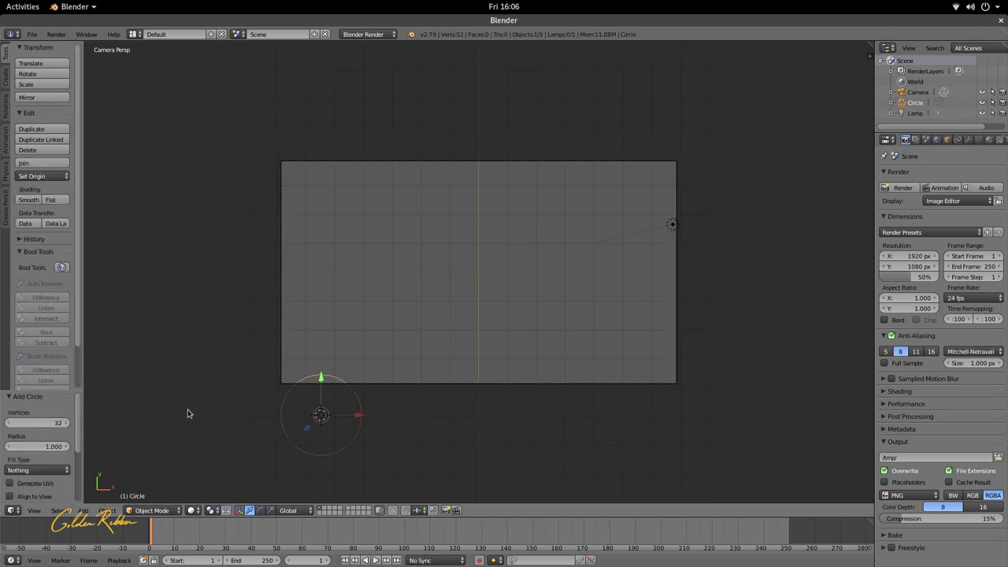
pyautogui.press('g')
pyautogui.press('y')
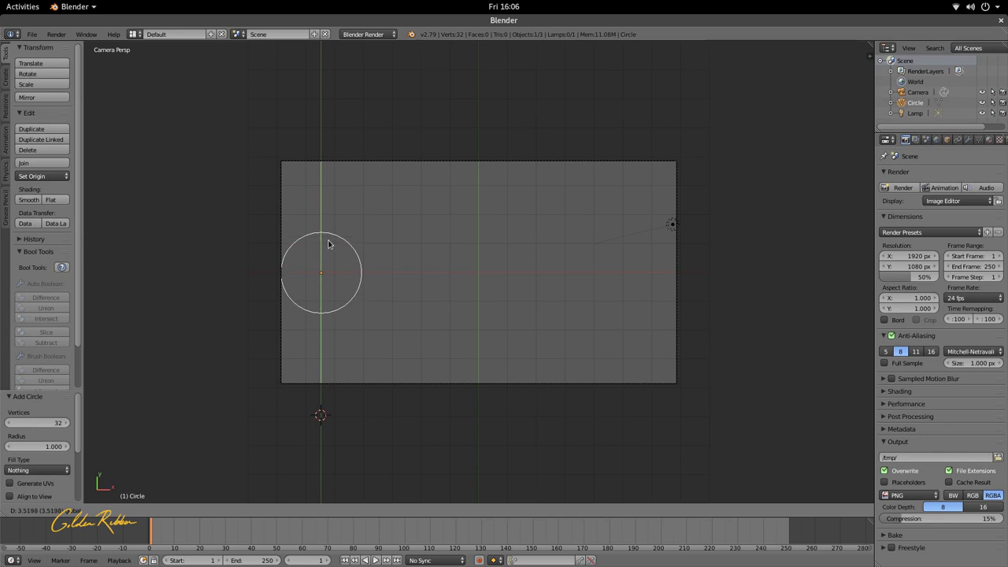
pyautogui.click(328, 245)
pyautogui.press('g')
pyautogui.press('x')
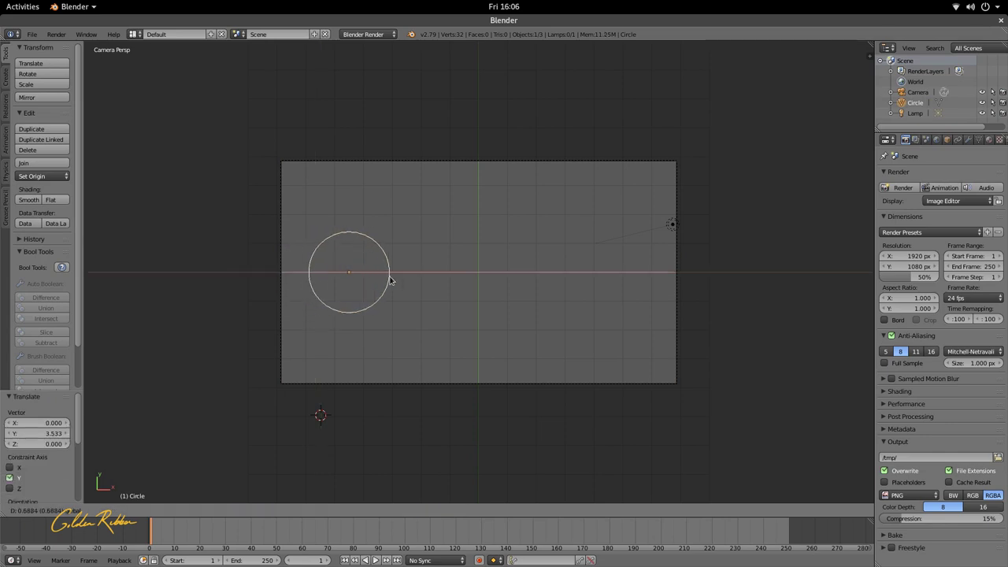
pyautogui.click(404, 283)
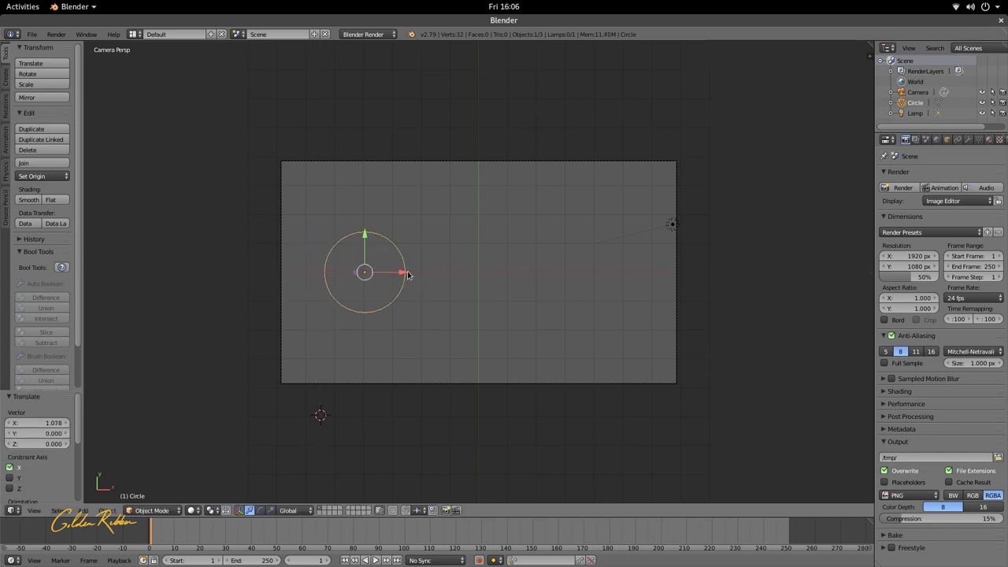
pyautogui.press('g')
pyautogui.press('x')
pyautogui.click(407, 273)
# Step: Delete that circle and add a fresh circle with 64 vertices
pyautogui.press('x')
pyautogui.click(364, 274)
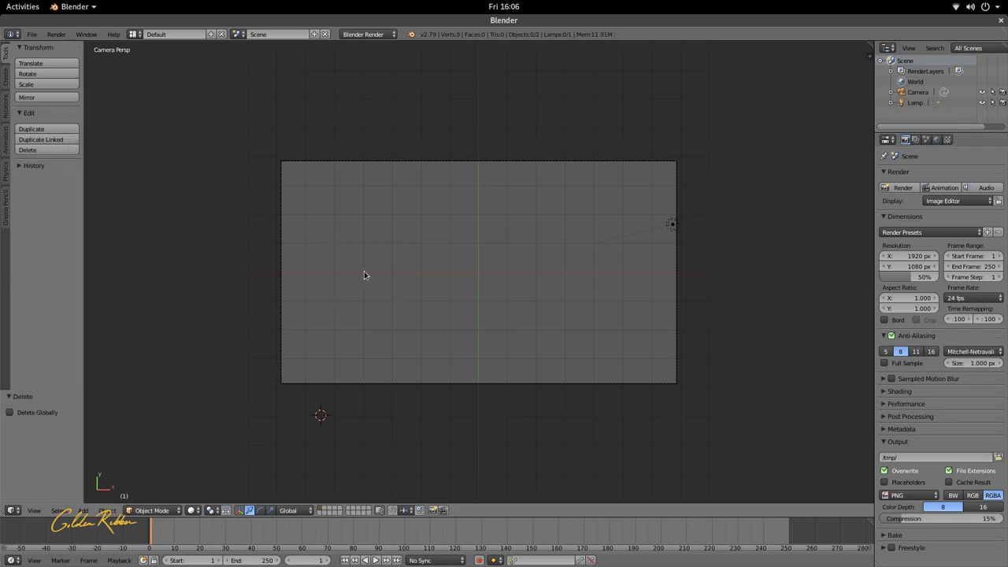
pyautogui.hotkey('shift', 'a')
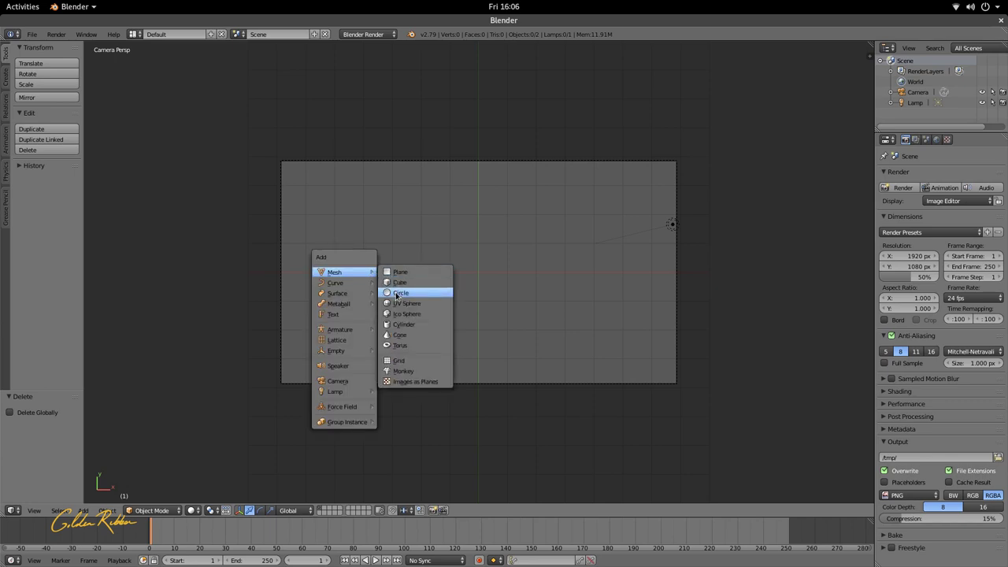
pyautogui.click(396, 293)
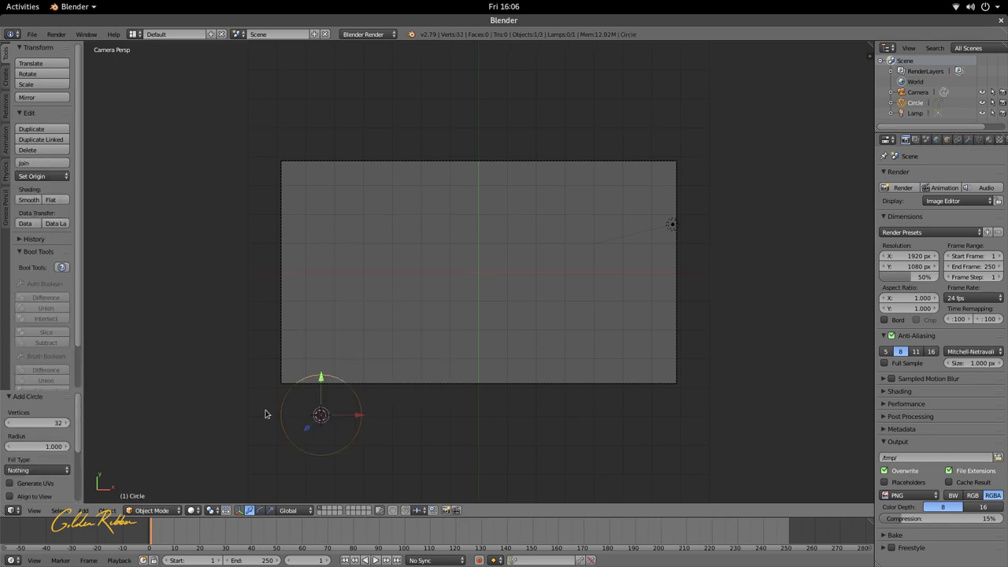
pyautogui.click(41, 423)
pyautogui.press('Return')
pyautogui.click(57, 426)
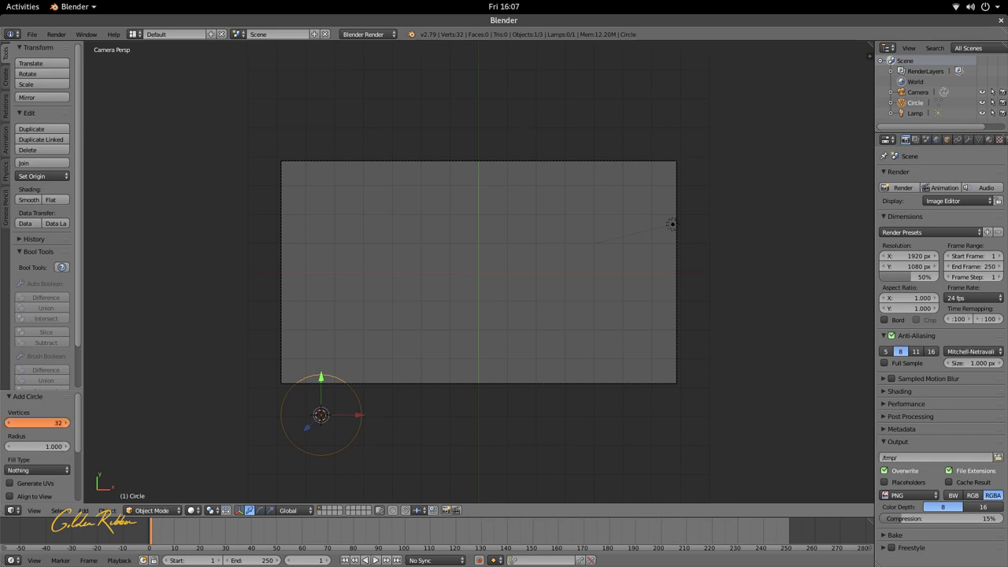
pyautogui.click(57, 423)
pyautogui.write('64')
pyautogui.press('Return')
# Step: Drag the new circle up and sideways into the left part of the camera frame
pyautogui.scroll(-2, 35, 469)
pyautogui.scroll(2, 35, 470)
pyautogui.moveTo(322, 384); pyautogui.dragTo(333, 241)
pyautogui.moveTo(362, 275); pyautogui.dragTo(394, 276)
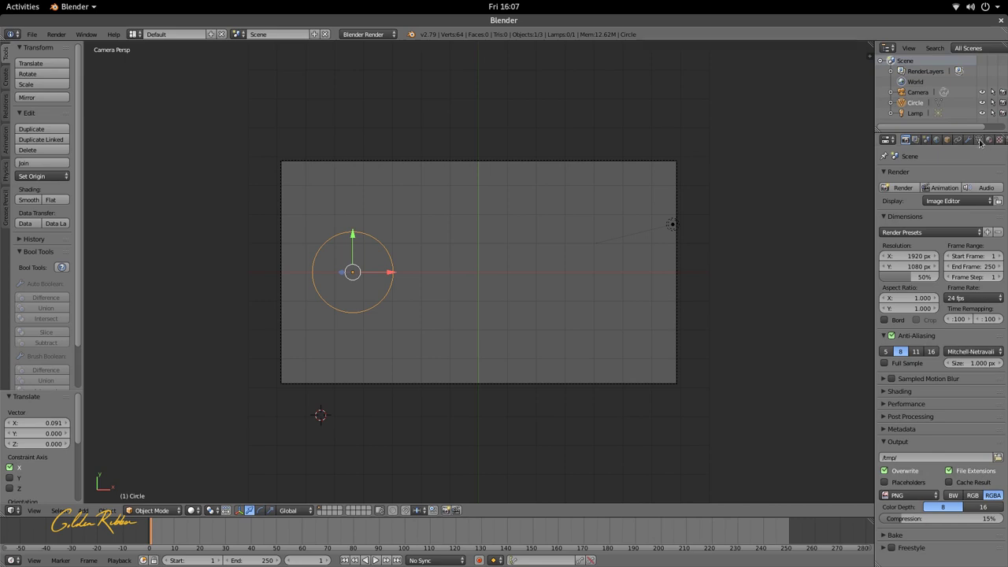
# Step: In Object Data properties, collapse Normals and Vertex Groups and add Basis plus further shape keys
pyautogui.click(978, 141)
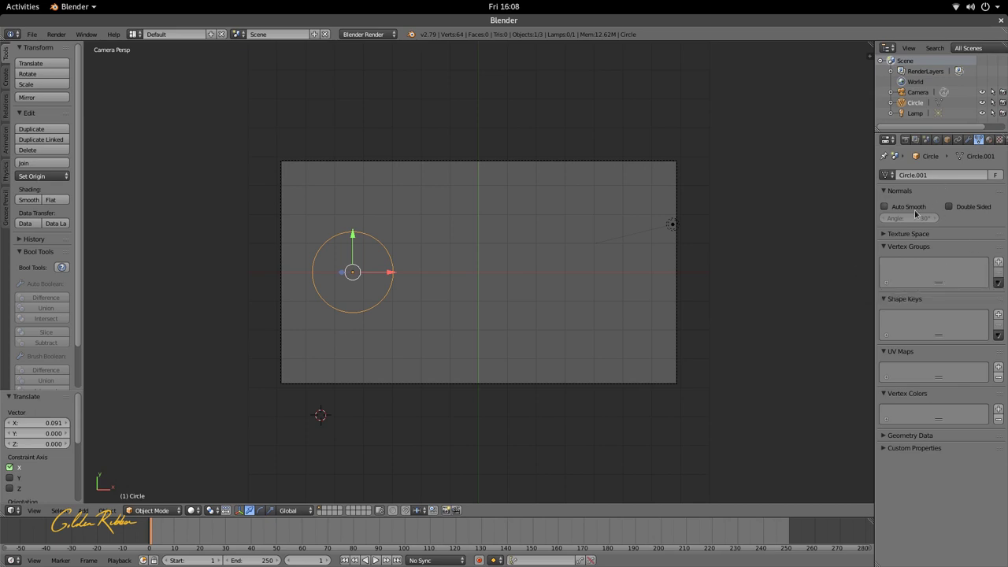
pyautogui.click(888, 193)
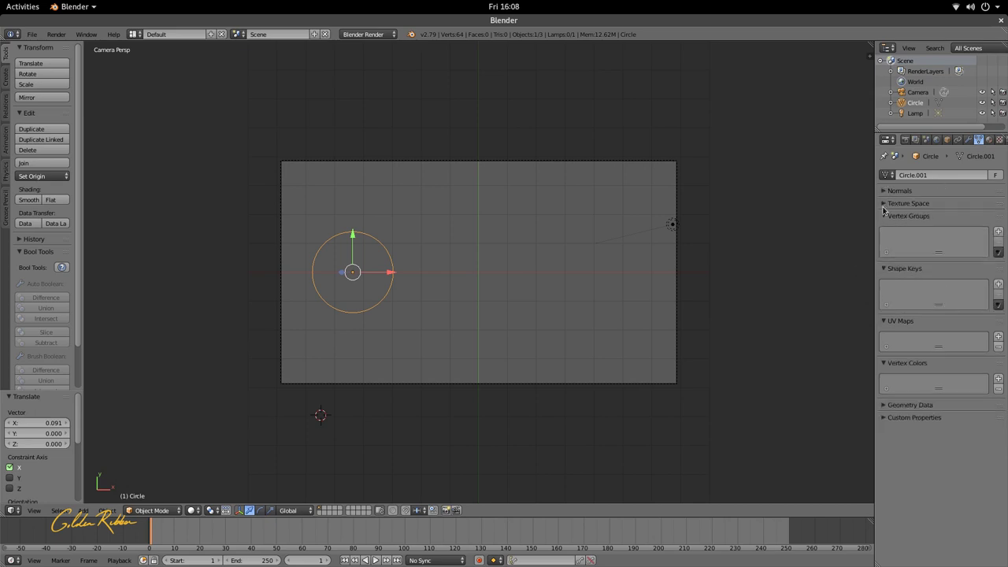
pyautogui.click(884, 216)
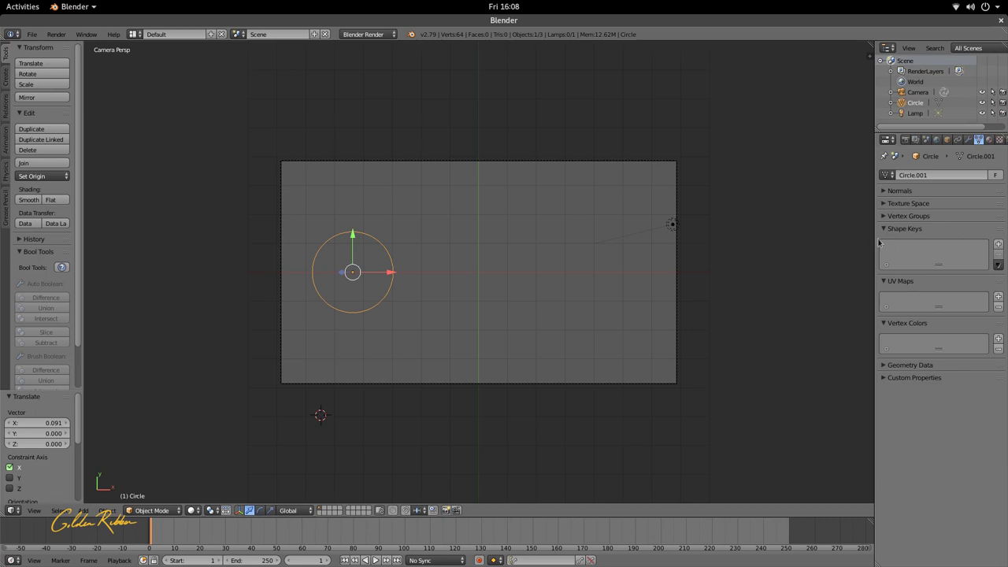
pyautogui.click(998, 247)
pyautogui.click(998, 247)
pyautogui.click(999, 247)
pyautogui.click(999, 246)
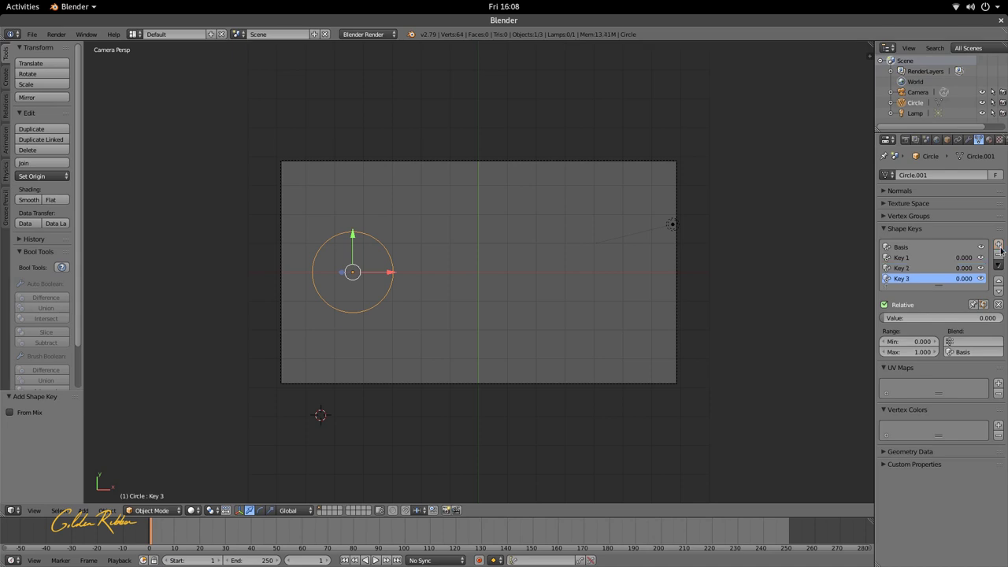
pyautogui.click(920, 248)
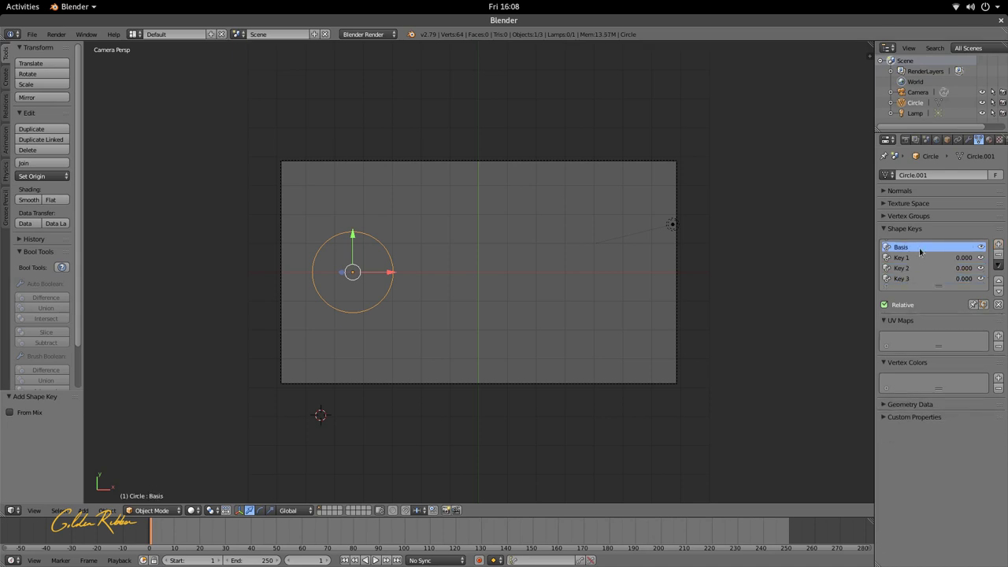
pyautogui.click(919, 257)
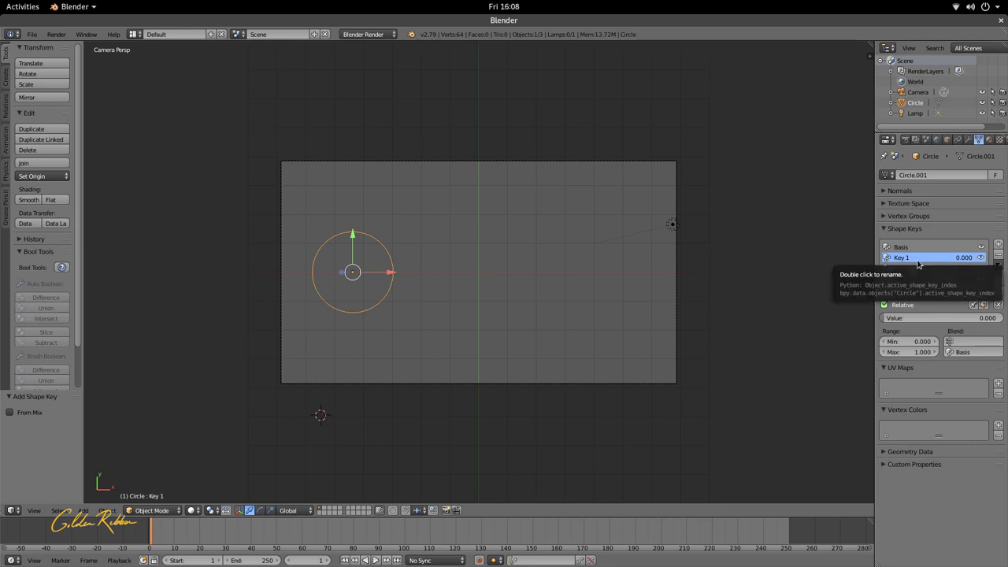
pyautogui.click(914, 280)
# Step: Rename the shape keys to rightFinish, rightMove and rightFlip
pyautogui.doubleClick(913, 280)
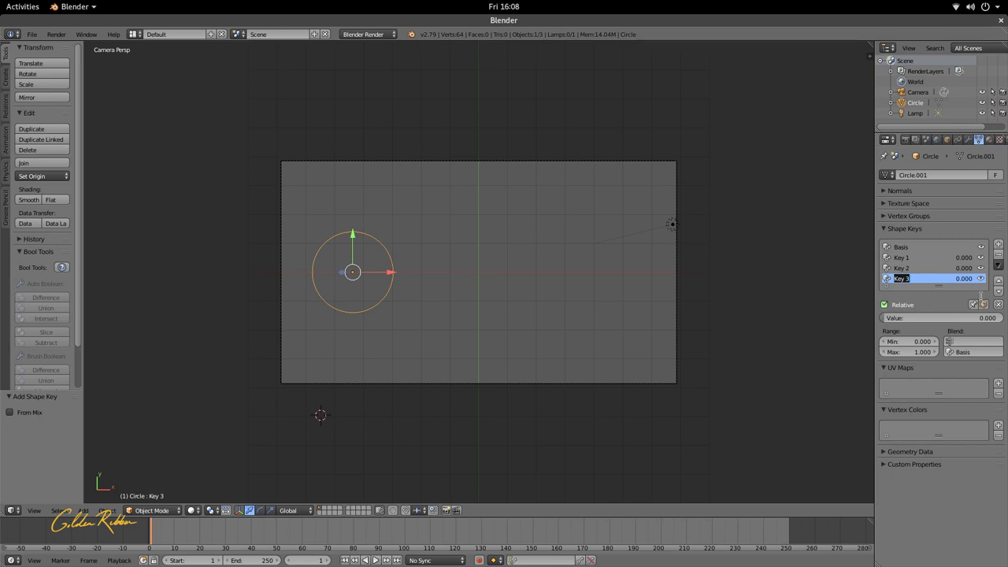
pyautogui.write('rightFinish')
pyautogui.press('Return')
pyautogui.doubleClick(936, 268)
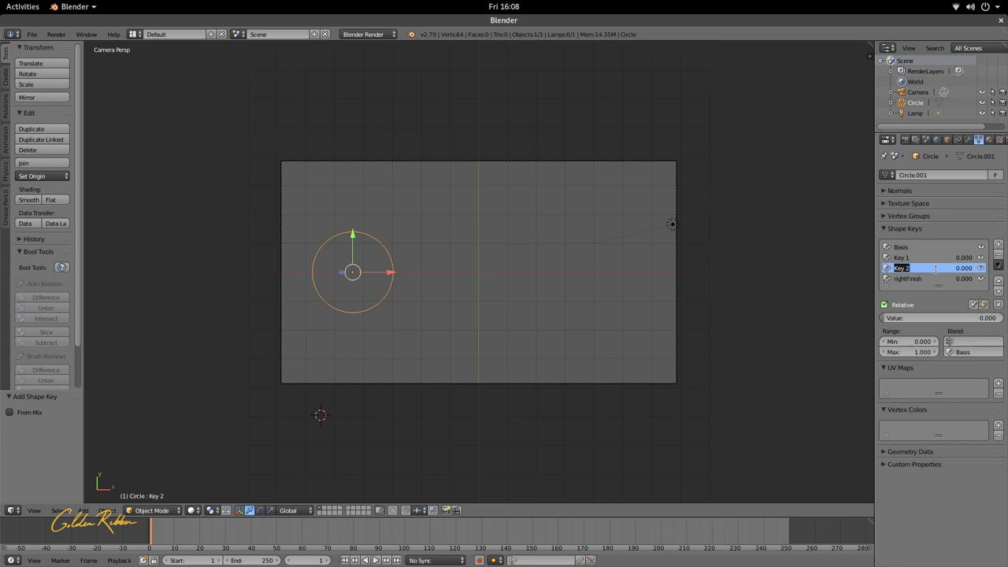
pyautogui.write('rightMove')
pyautogui.press('Return')
pyautogui.doubleClick(930, 257)
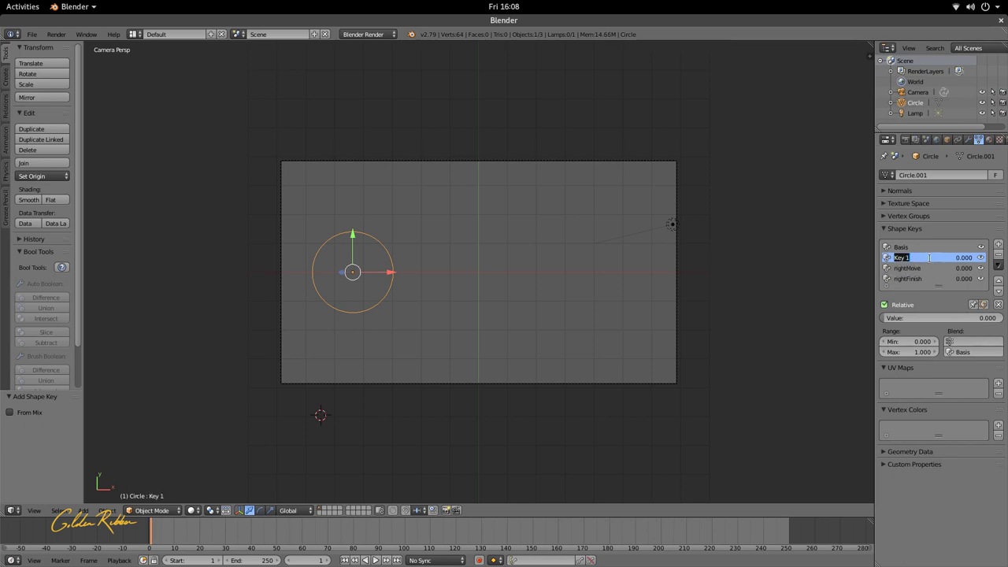
pyautogui.write('rightFlip')
pyautogui.press('Return')
# Step: Add one more shape key and name it leftFlip
pyautogui.click(998, 244)
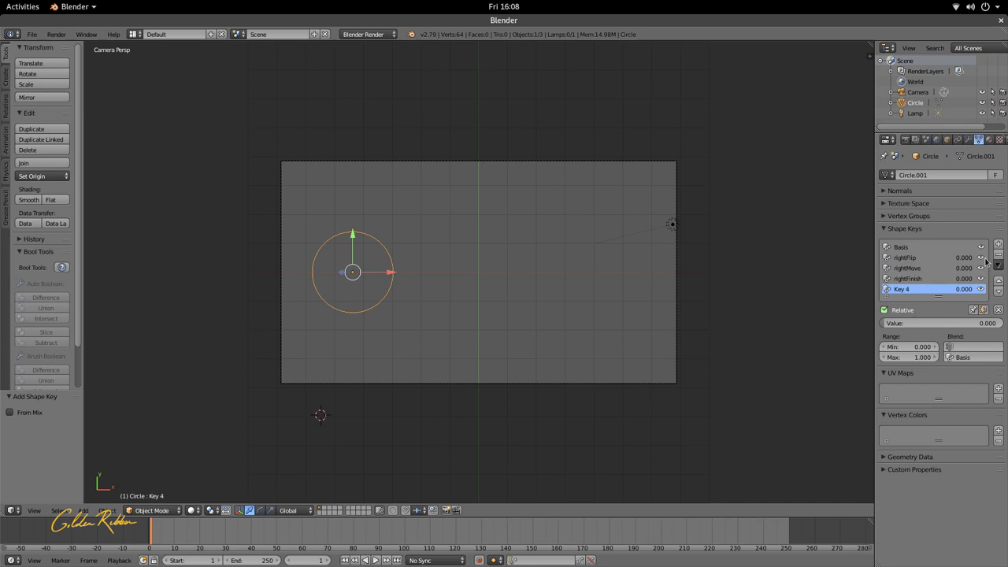
pyautogui.doubleClick(915, 289)
pyautogui.write('leftFlip')
pyautogui.press('Return')
# Step: Move leftFlip up three places so it sits directly below Basis
pyautogui.click(997, 281)
pyautogui.click(998, 281)
pyautogui.click(998, 281)
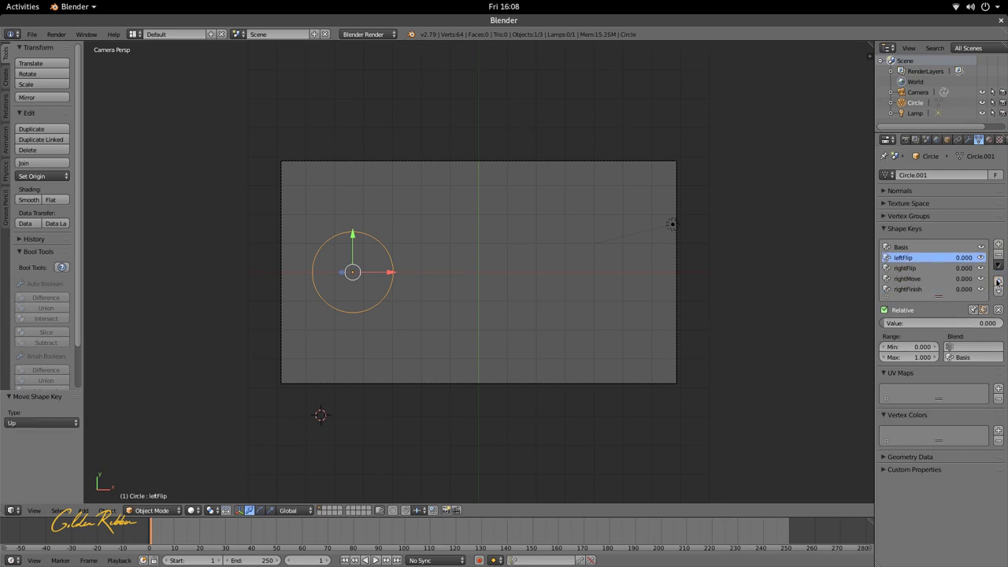
# Step: Step through the shape keys to verify the order, ending with leftFlip active
pyautogui.click(937, 268)
pyautogui.click(931, 279)
pyautogui.click(918, 289)
pyautogui.click(917, 279)
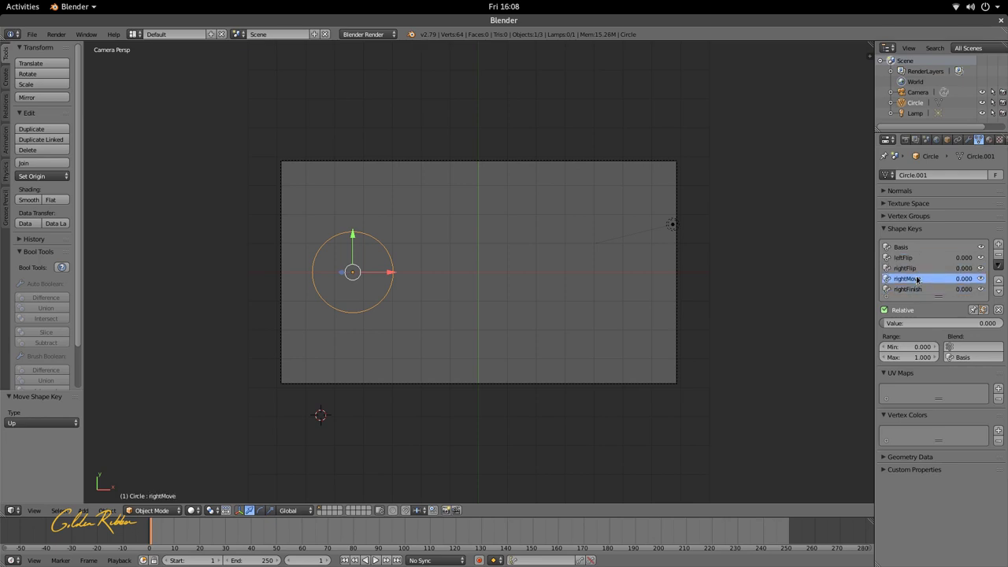
pyautogui.click(917, 269)
pyautogui.click(915, 258)
pyautogui.click(915, 269)
pyautogui.click(915, 278)
pyautogui.click(915, 289)
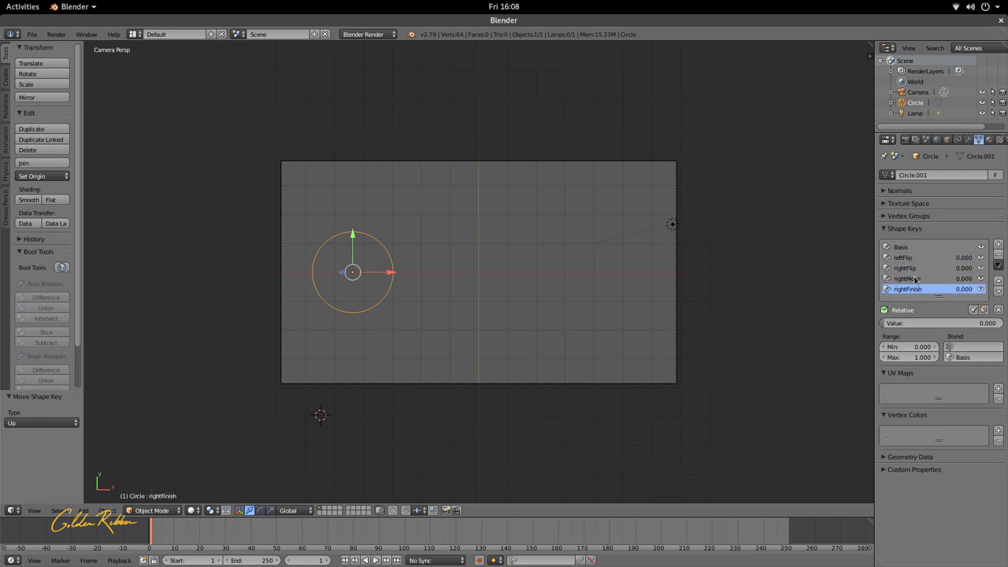
pyautogui.click(915, 279)
pyautogui.click(914, 268)
pyautogui.click(914, 259)
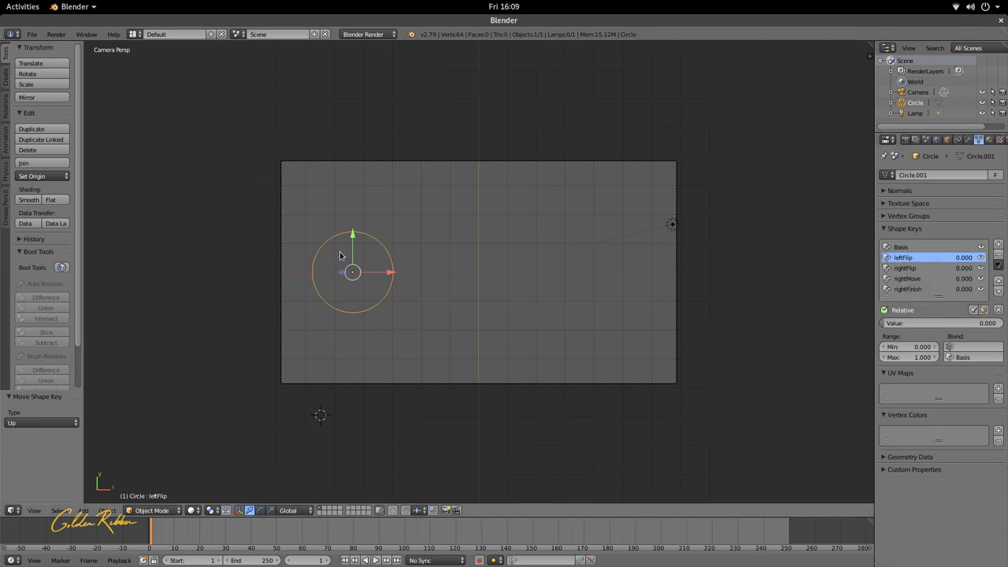
# Step: Put the circle in Edit Mode, deselect all vertices, and browse the Mesh and Select menus
pyautogui.scroll(2, 330, 260)
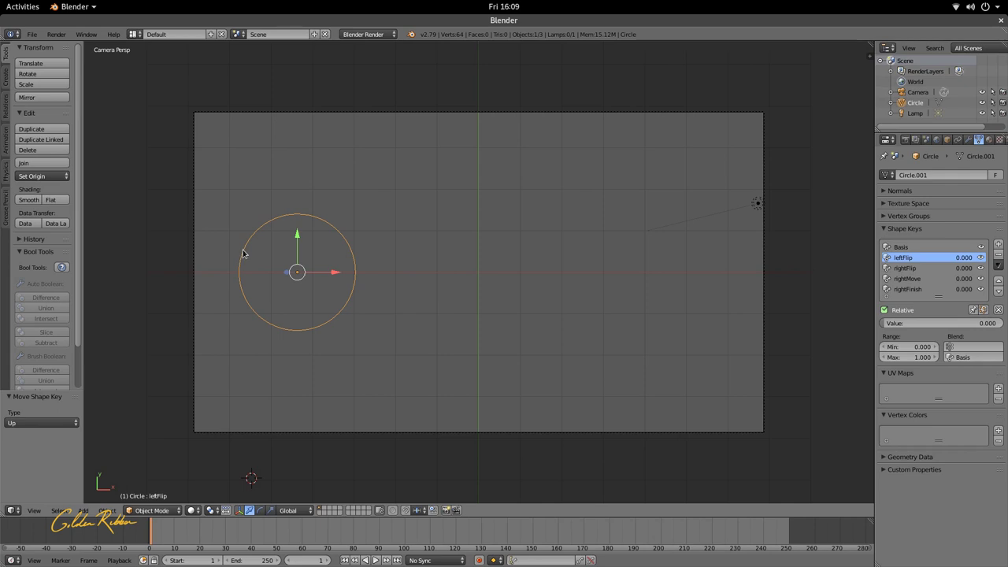
pyautogui.press('Tab')
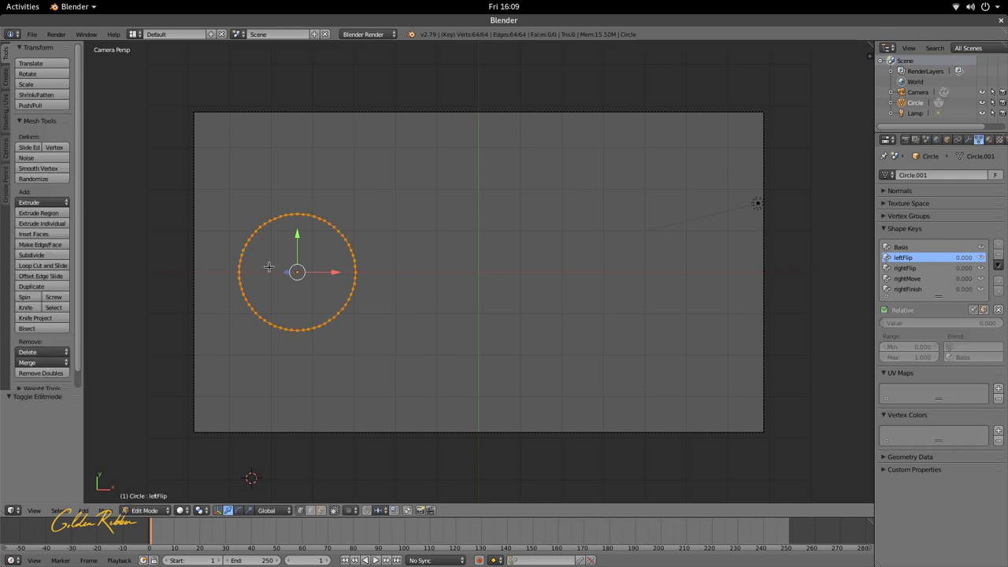
pyautogui.keyDown('shift'); pyautogui.moveTo(290, 271); pyautogui.dragTo(364, 286, button='middle'); pyautogui.keyUp('shift')
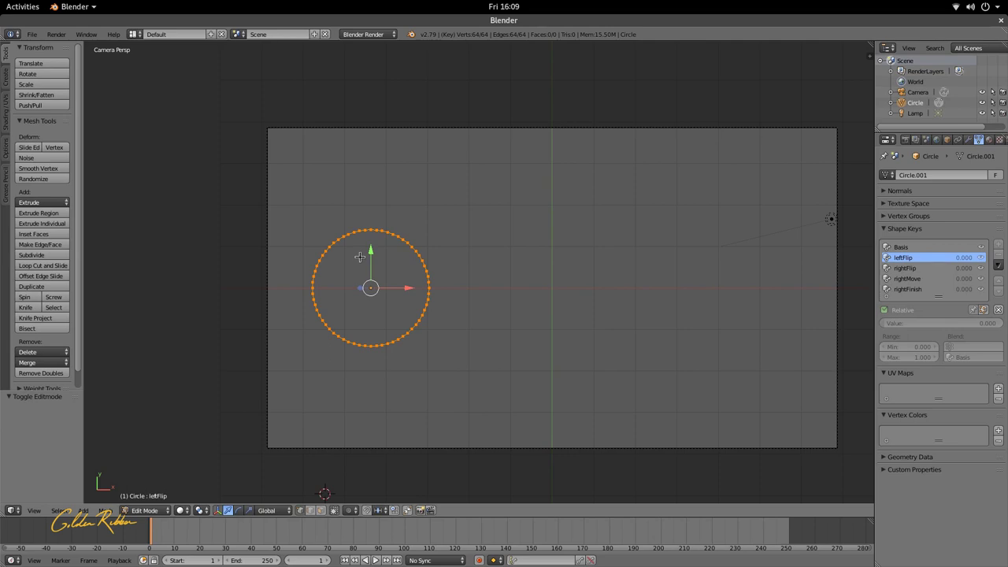
pyautogui.press('a')
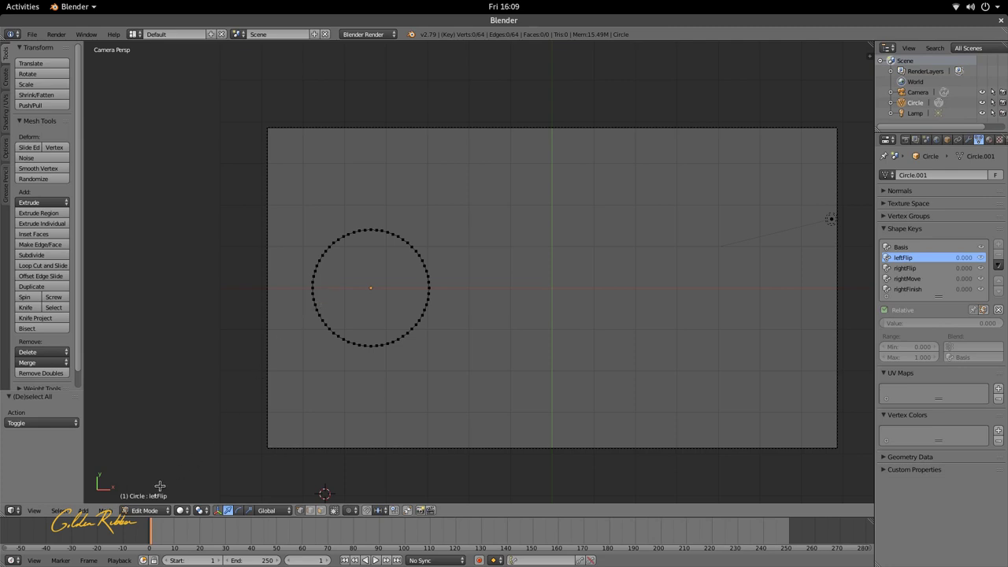
pyautogui.click(107, 511)
pyautogui.click(110, 512)
pyautogui.click(59, 510)
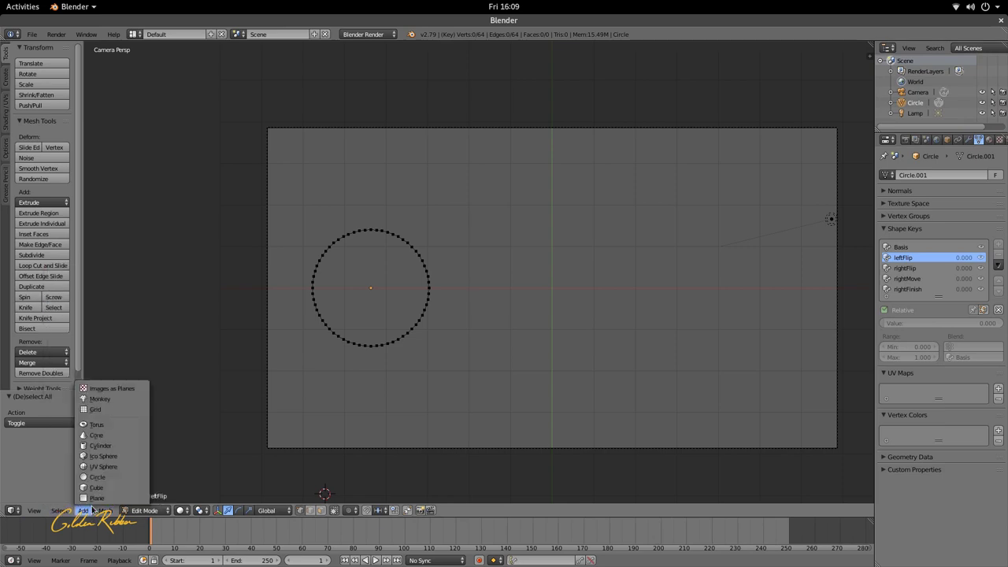
pyautogui.moveTo(81, 513)
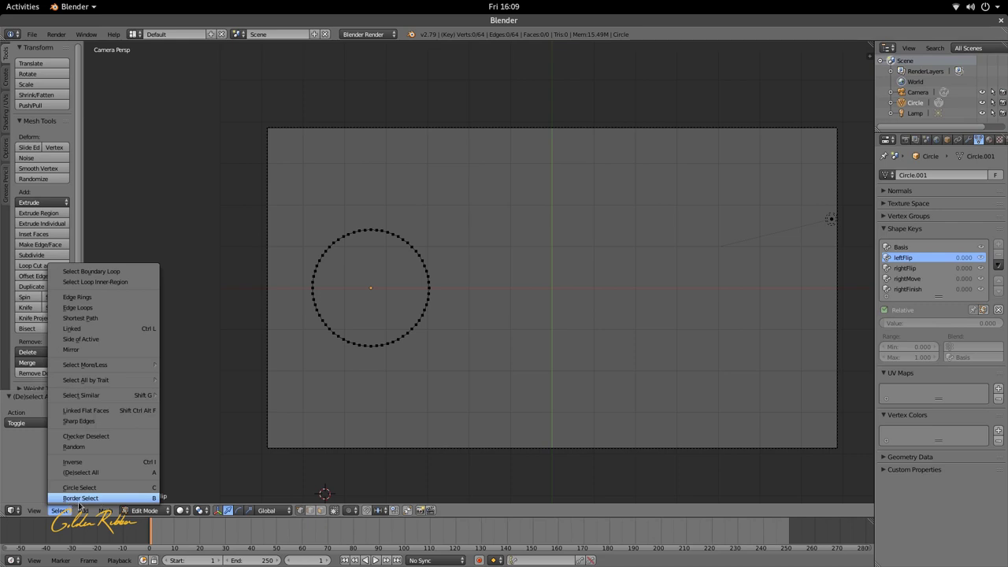
# Step: Box-select the left half of the circle's vertices
pyautogui.click(66, 510)
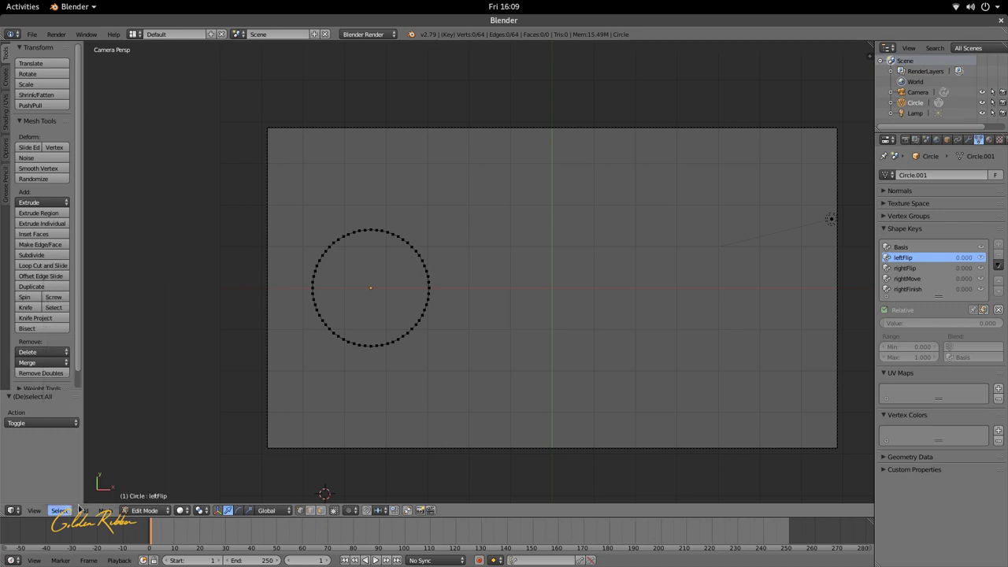
pyautogui.press('b')
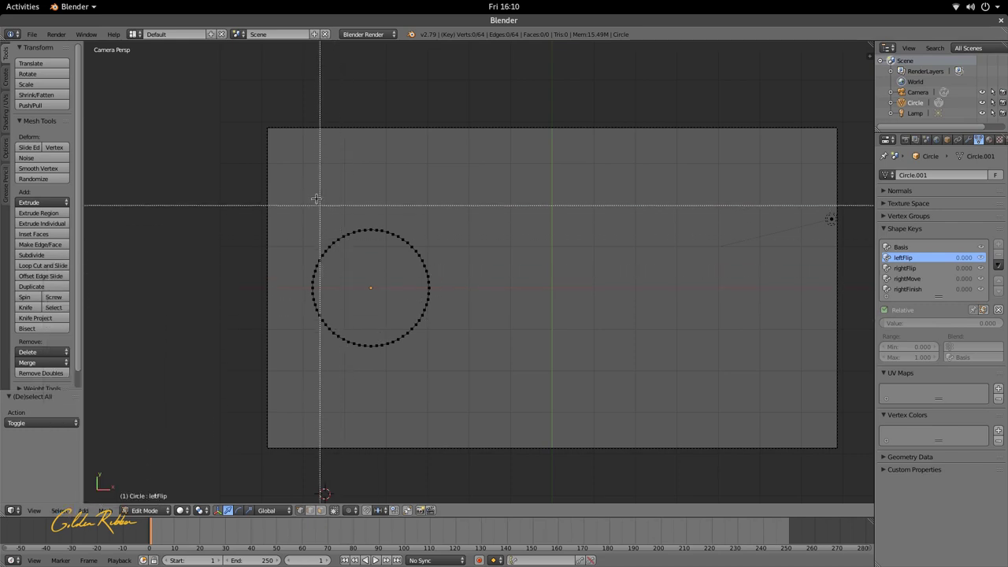
pyautogui.moveTo(295, 166); pyautogui.dragTo(372, 397)
pyautogui.scroll(3, 369, 356)
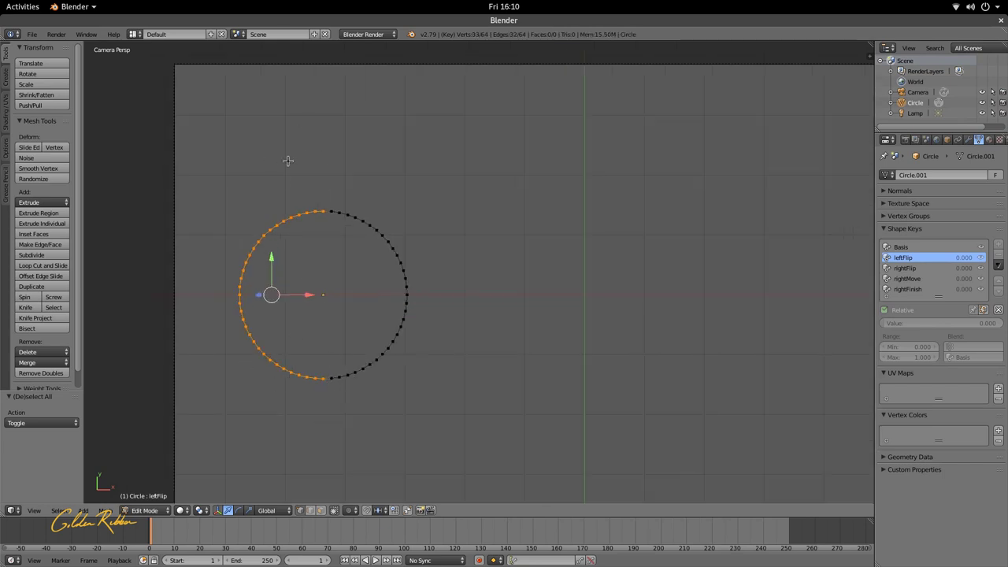
pyautogui.scroll(-3, 368, 193)
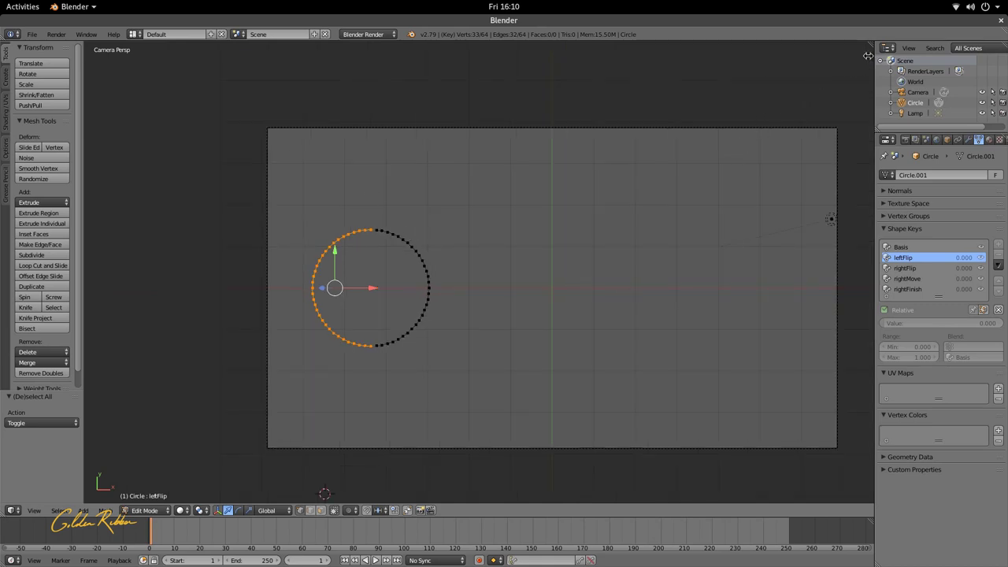
# Step: In the N panel, change the selection's Median X from -0.616832 to 0.616832
pyautogui.moveTo(867, 56); pyautogui.dragTo(734, 60)
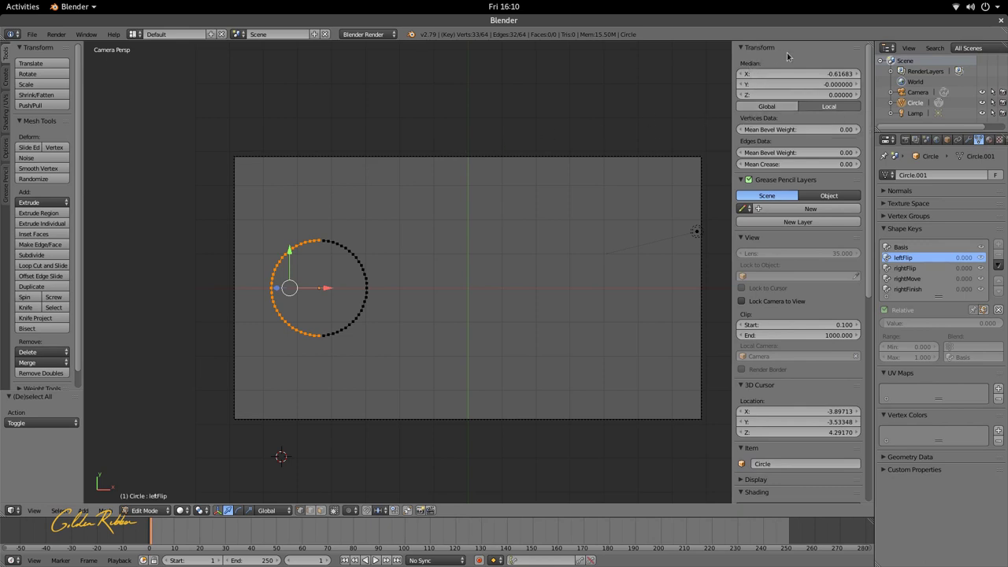
pyautogui.click(782, 74)
pyautogui.press('Home')
pyautogui.press('Delete')
pyautogui.press('Return')
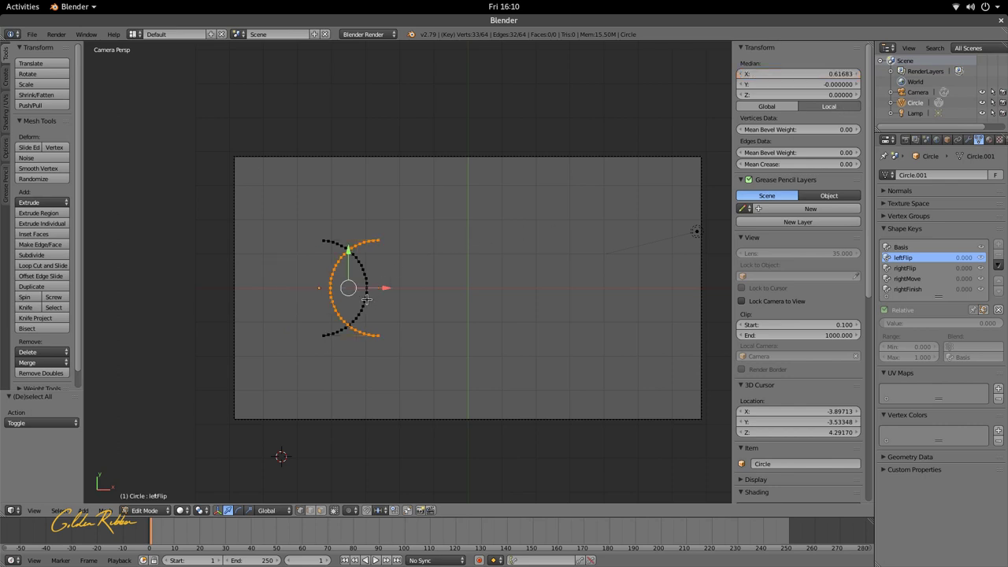
pyautogui.scroll(1, 366, 300)
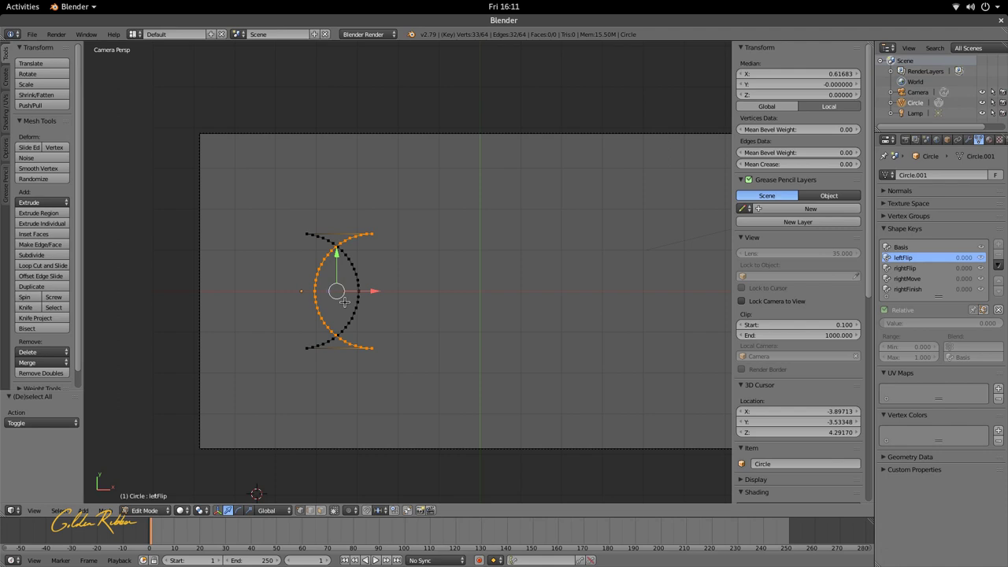
# Step: Scale the selected half by -1 along X to mirror it, then return to Object Mode
pyautogui.press('s')
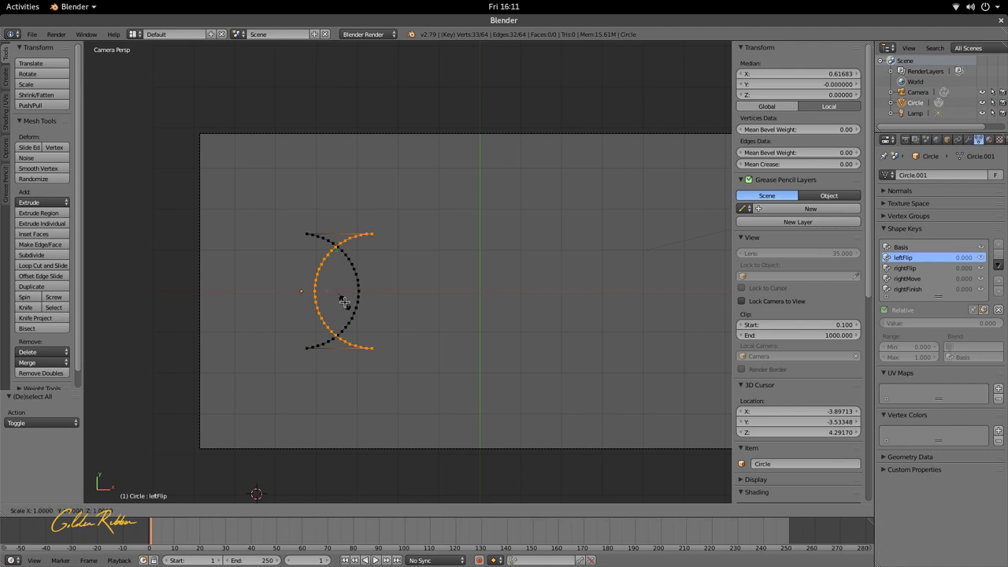
pyautogui.press('x')
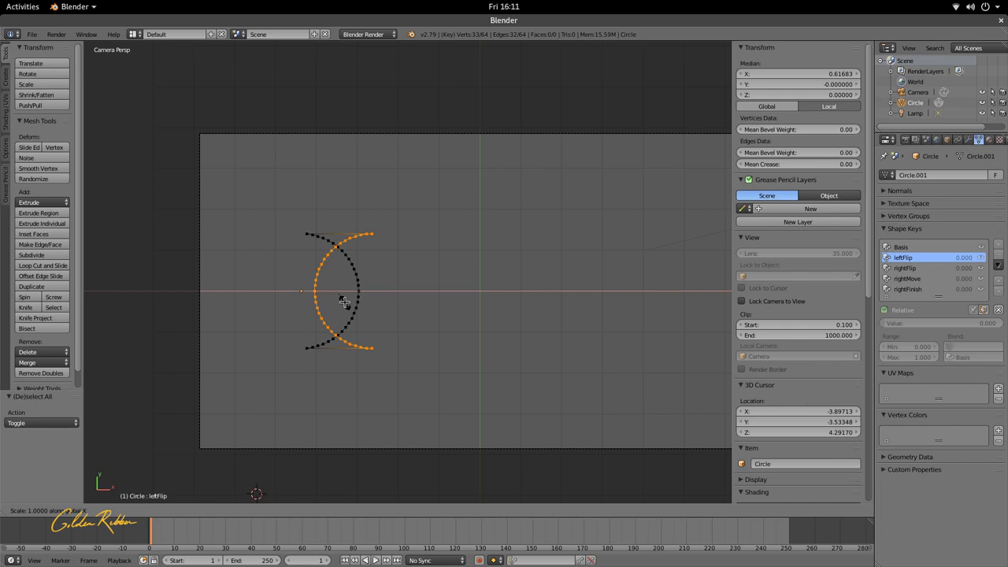
pyautogui.write('-1')
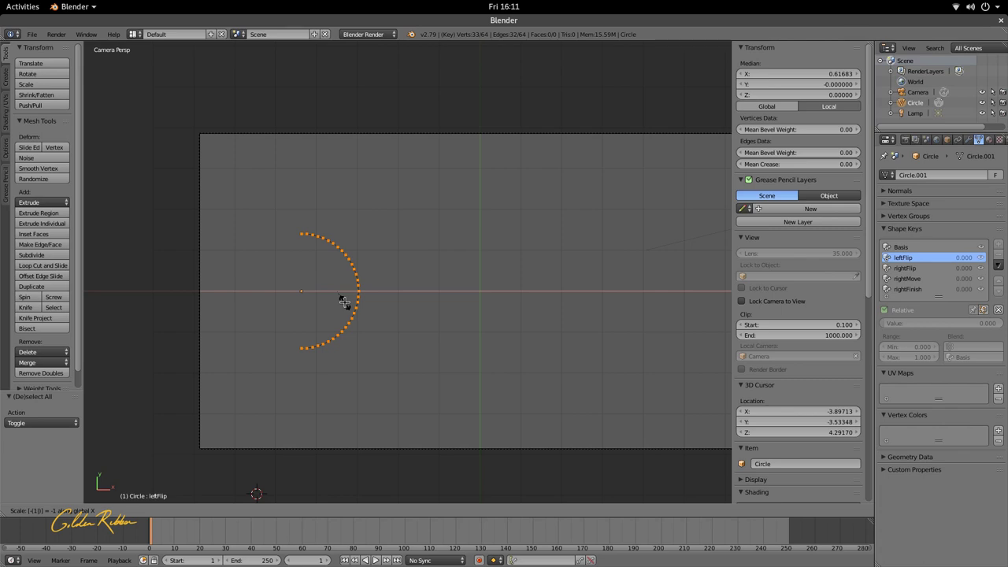
pyautogui.press('Return')
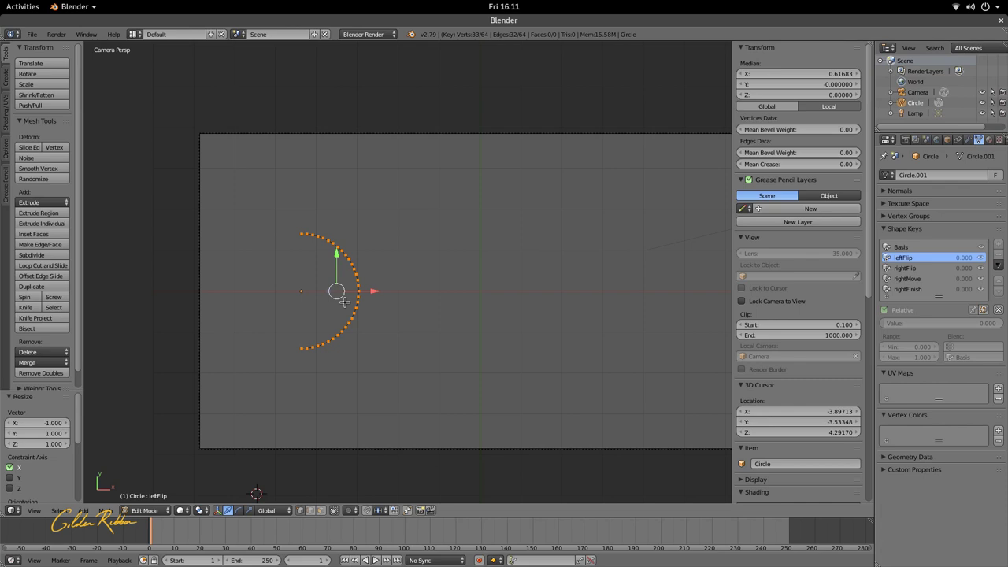
pyautogui.press('Tab')
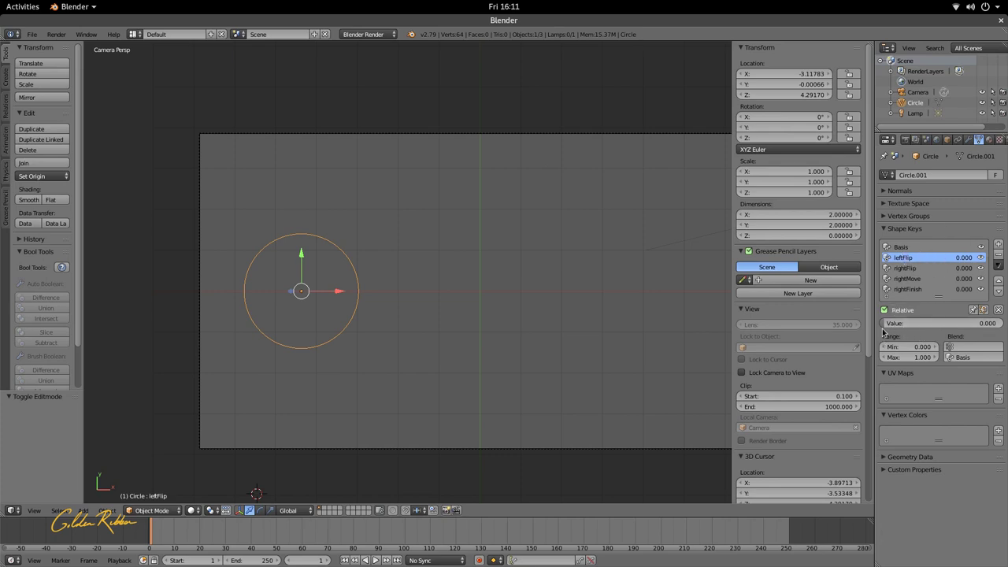
# Step: Preview leftFlip with its Value slider, reset it to 0, then edit rightFlip in Edit Mode
pyautogui.moveTo(885, 328)
pyautogui.mouseDown()
pyautogui.moveTo(994, 327)
pyautogui.moveTo(885, 328)
pyautogui.mouseUp()
pyautogui.click(907, 268)
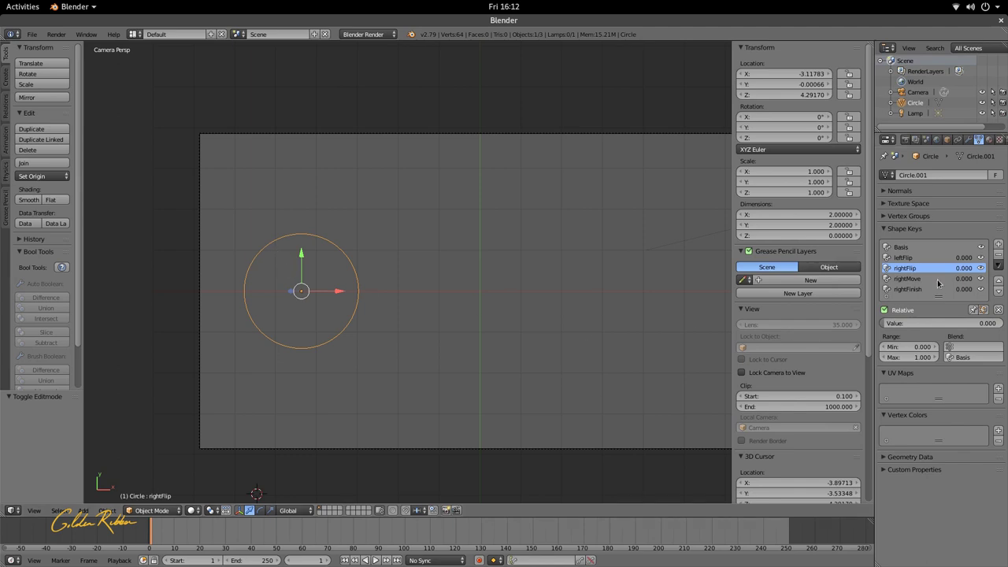
pyautogui.click(906, 258)
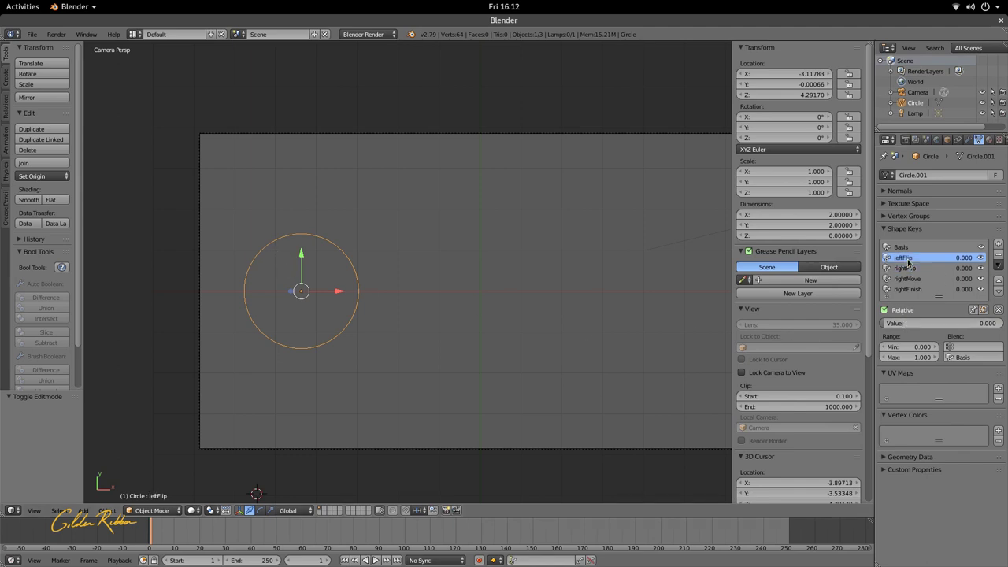
pyautogui.moveTo(937, 322); pyautogui.dragTo(906, 323)
pyautogui.click(906, 268)
pyautogui.press('Tab')
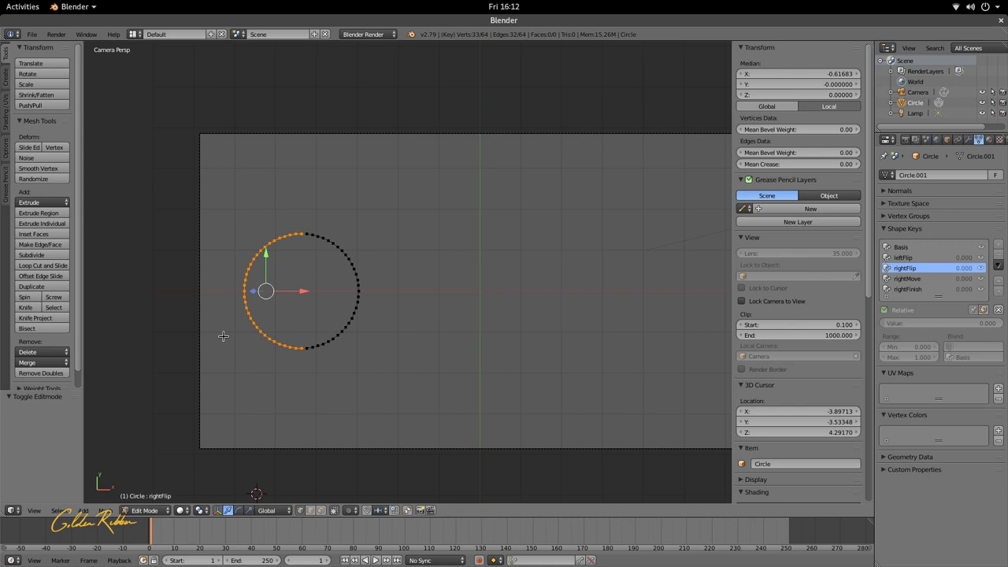
# Step: Invert to the right half, set Median X to -0.656629, scale -1 on X, and exit Edit Mode
pyautogui.hotkey('ctrl', 'i')
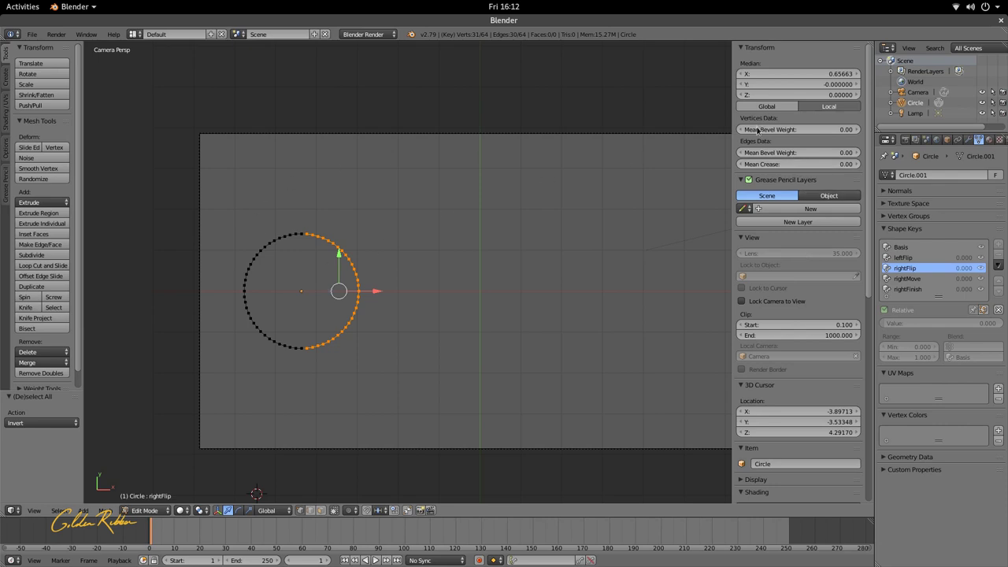
pyautogui.click(762, 74)
pyautogui.click(741, 74)
pyautogui.write('-')
pyautogui.press('Return')
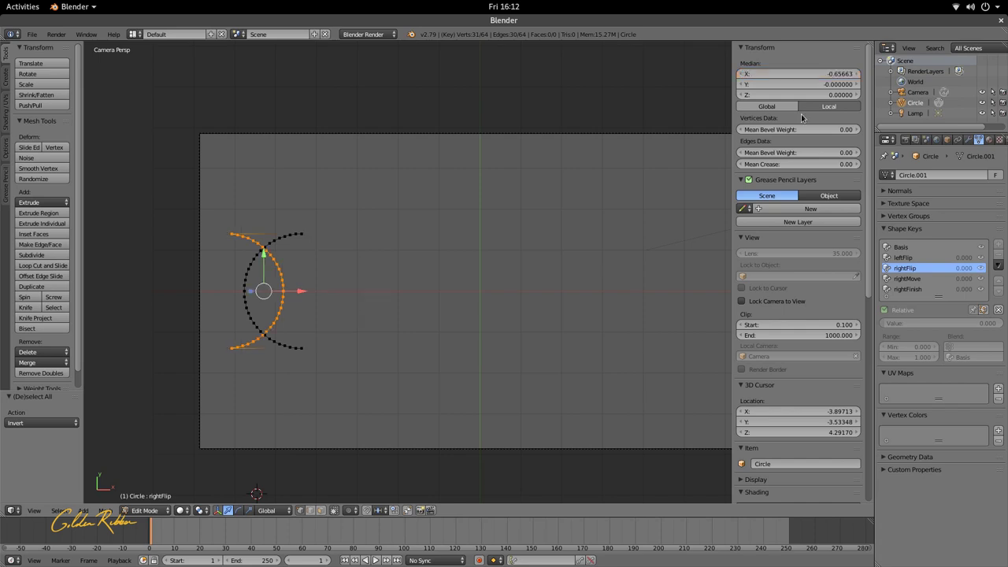
pyautogui.write('sx')
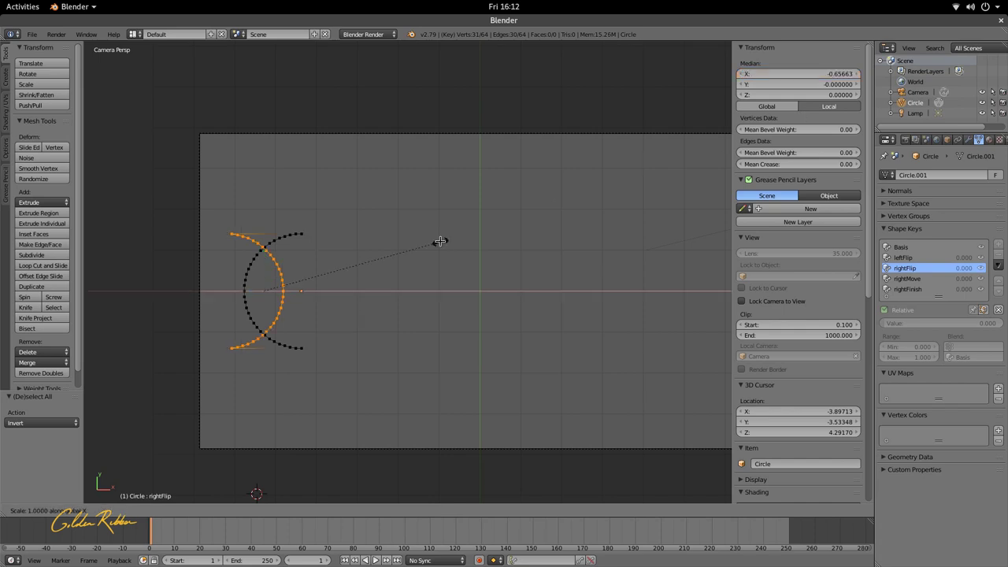
pyautogui.write('-1')
pyautogui.press('Return')
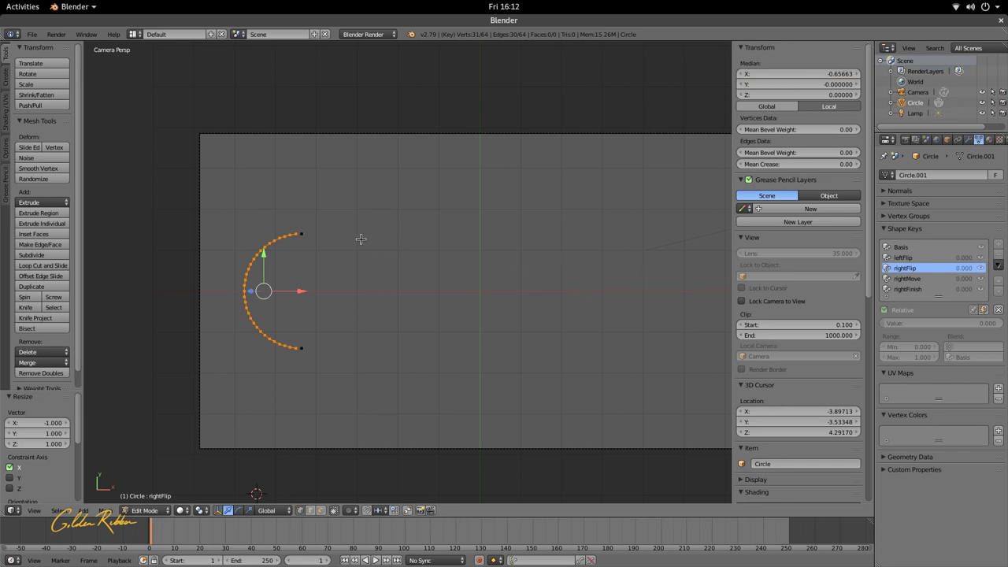
pyautogui.press('Tab')
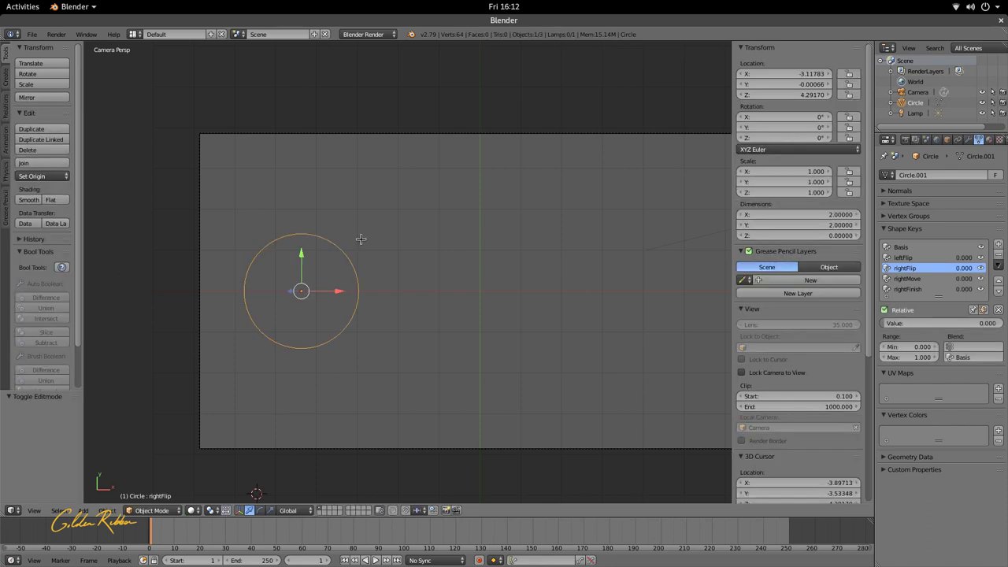
# Step: Inspect the leftFlip and rightFlip shapes in Edit Mode and preview rightFlip's Value slider
pyautogui.press('Tab')
pyautogui.press('Tab')
pyautogui.click(906, 257)
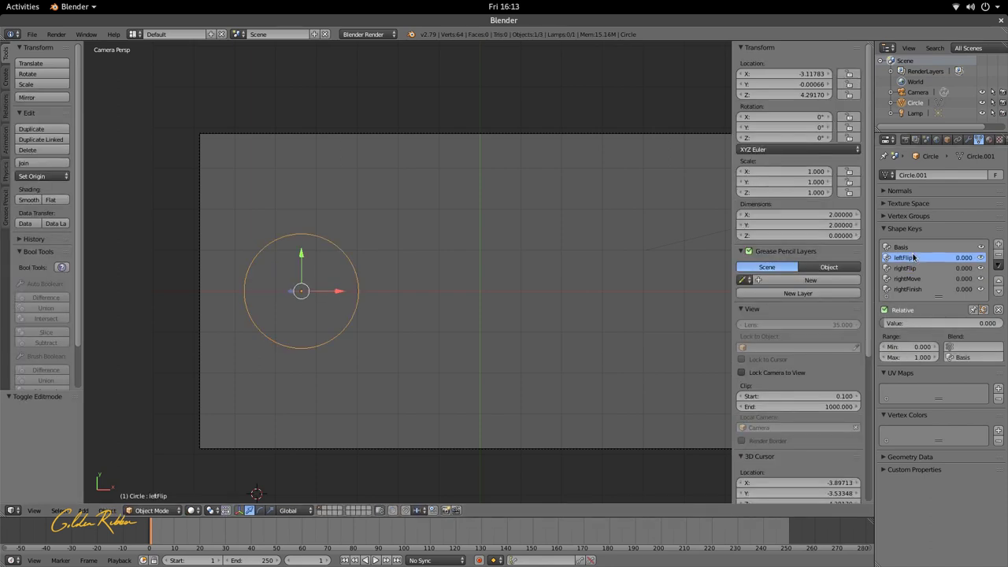
pyautogui.click(907, 268)
pyautogui.press('Tab')
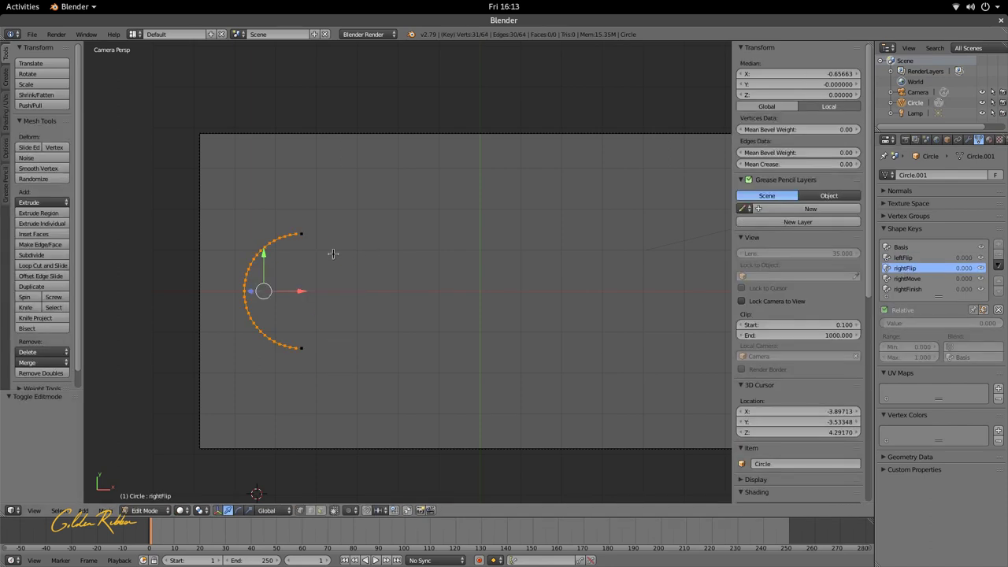
pyautogui.press('Tab')
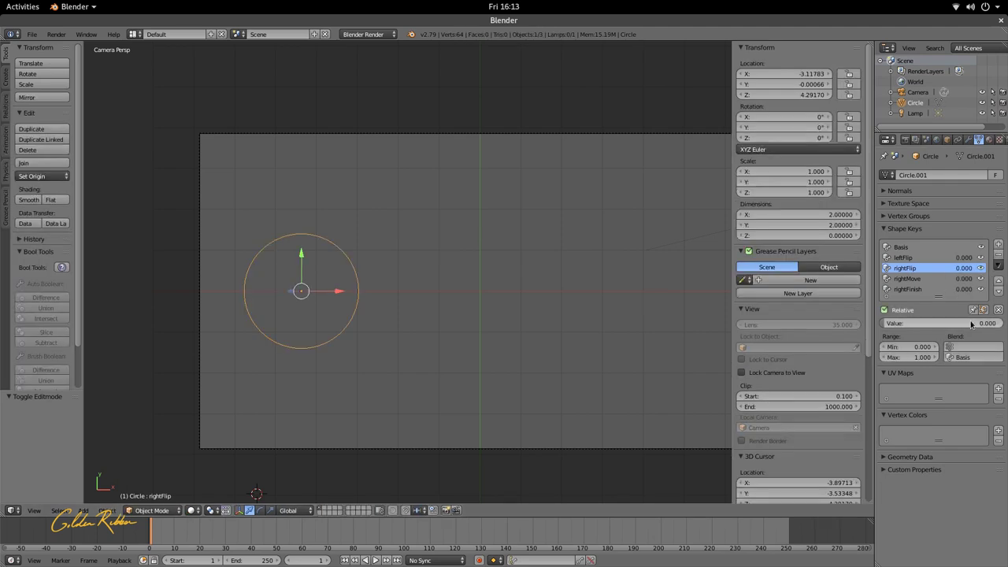
pyautogui.moveTo(971, 323)
pyautogui.mouseDown()
pyautogui.moveTo(1007, 323)
pyautogui.moveTo(971, 323)
pyautogui.mouseUp()
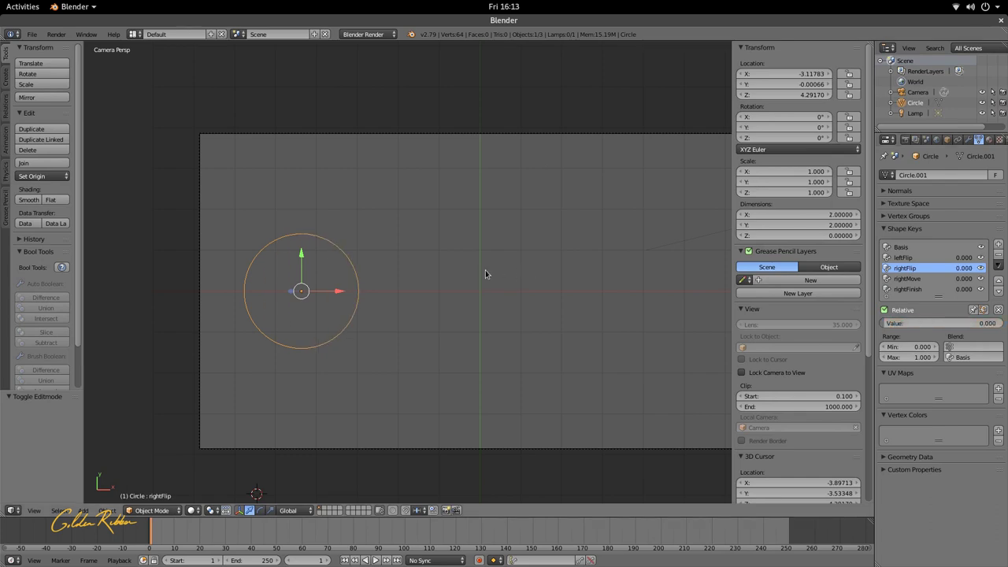
# Step: Recheck the rightFlip arc, then enter Edit Mode on the rightMove shape key
pyautogui.hotkey('ctrl', 'z')
pyautogui.hotkey('ctrl', 'shift', 'z')
pyautogui.press('Tab')
pyautogui.rightClick(301, 349)
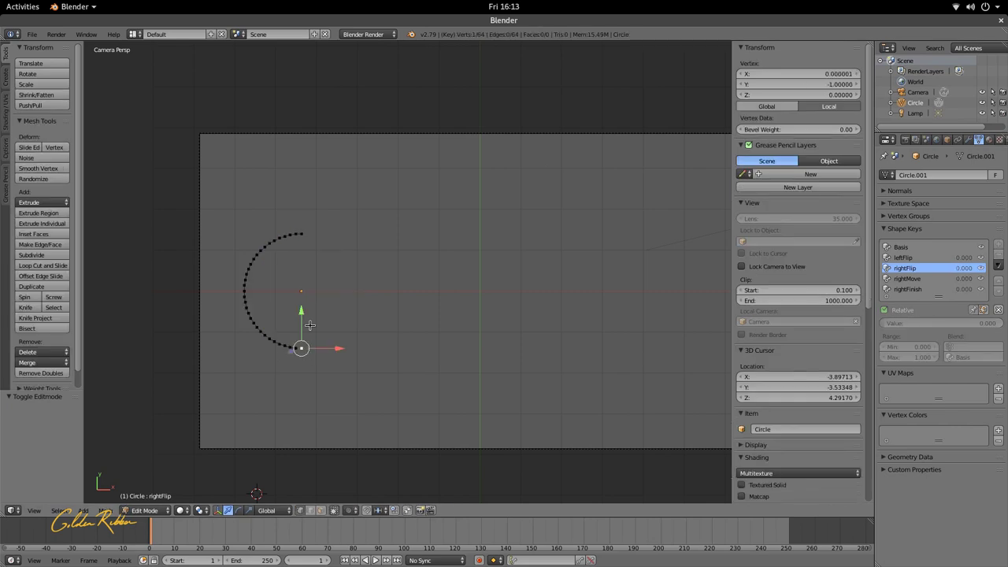
pyautogui.press('Tab')
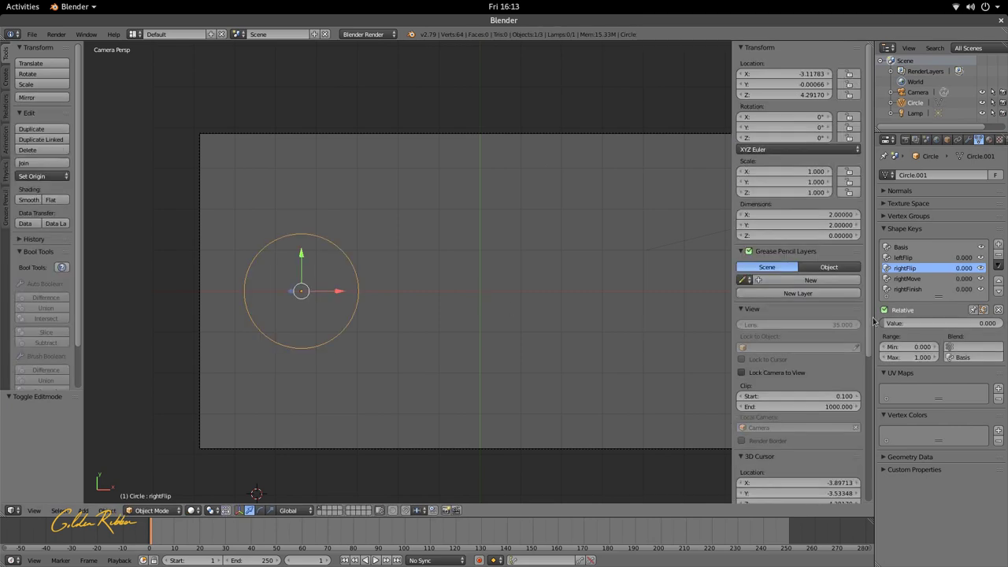
pyautogui.click(917, 279)
pyautogui.press('Tab')
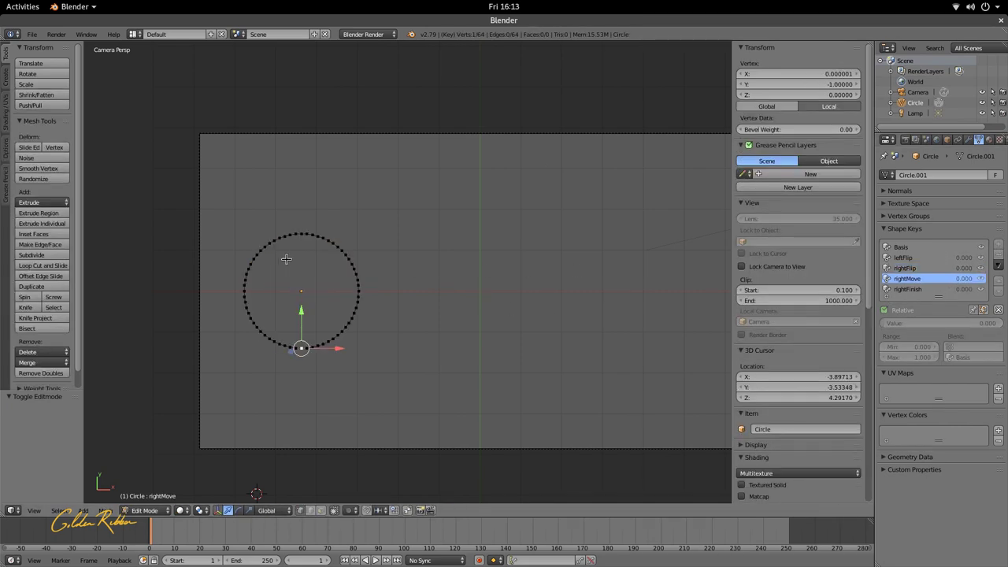
# Step: Box-select the right half of the circle's vertices on the rightMove key
pyautogui.scroll(3, 288, 252)
pyautogui.click(221, 204)
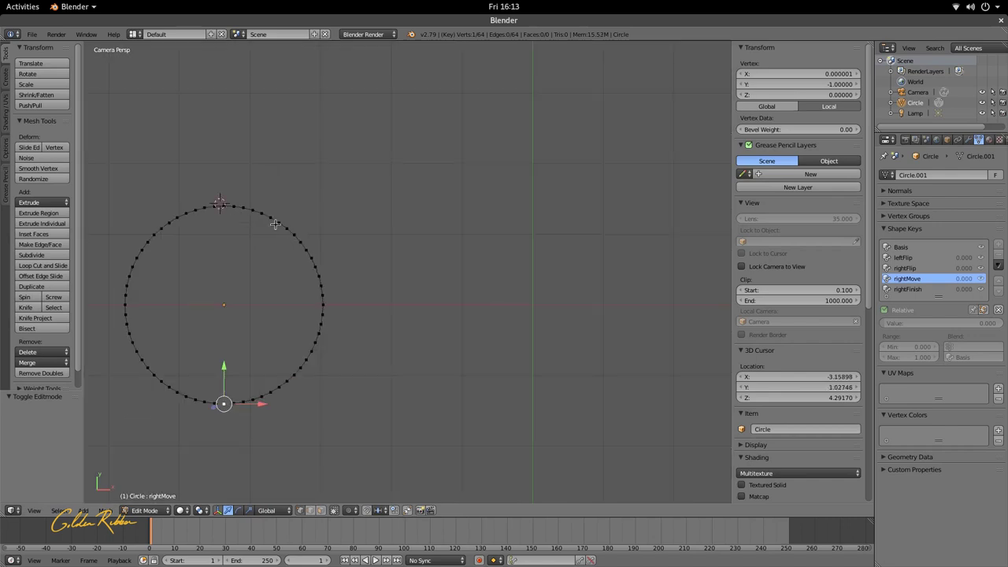
pyautogui.scroll(-1, 264, 226)
pyautogui.press('b')
pyautogui.moveTo(247, 180); pyautogui.dragTo(364, 403)
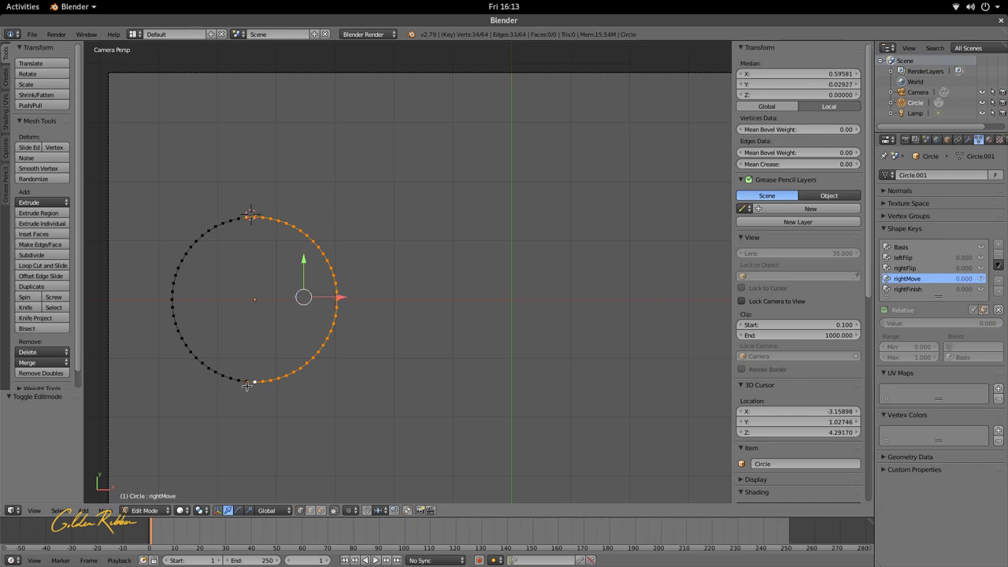
pyautogui.keyDown('shift'); pyautogui.click(244, 214); pyautogui.keyUp('shift')
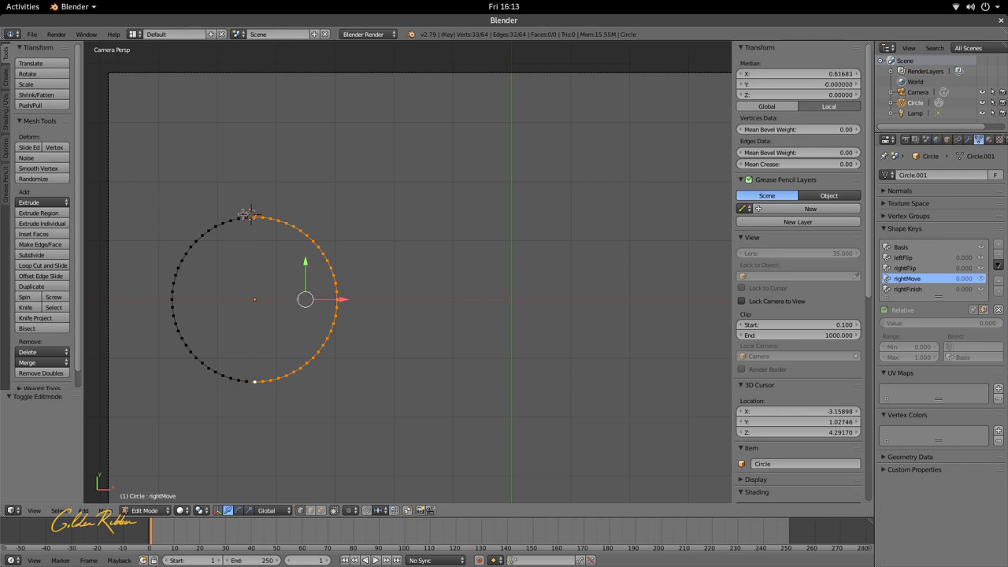
# Step: Move the right half along X to median 6.57456, stretching the circle into a long capsule
pyautogui.scroll(-2, 268, 265)
pyautogui.press('g')
pyautogui.press('x')
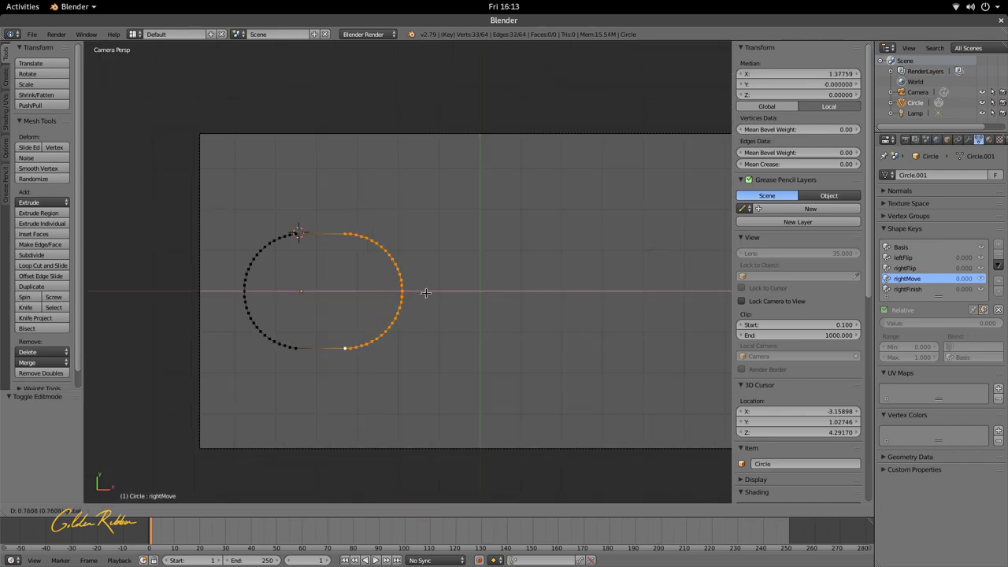
pyautogui.click(684, 307)
pyautogui.scroll(-3, 622, 306)
pyautogui.keyDown('shift'); pyautogui.moveTo(621, 306); pyautogui.dragTo(520, 281, button='middle'); pyautogui.keyUp('shift')
pyautogui.scroll(2, 527, 283)
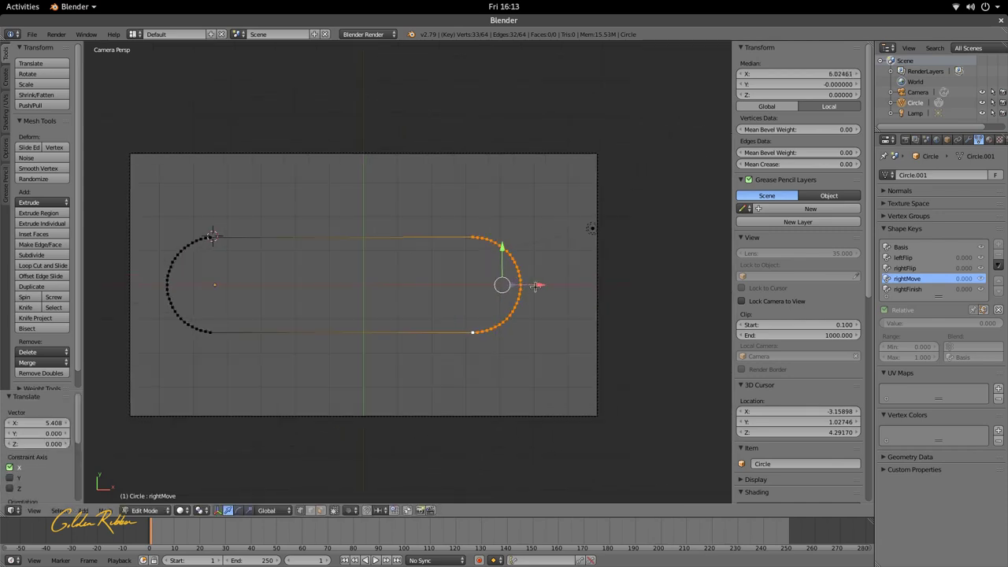
pyautogui.press('g')
pyautogui.press('x')
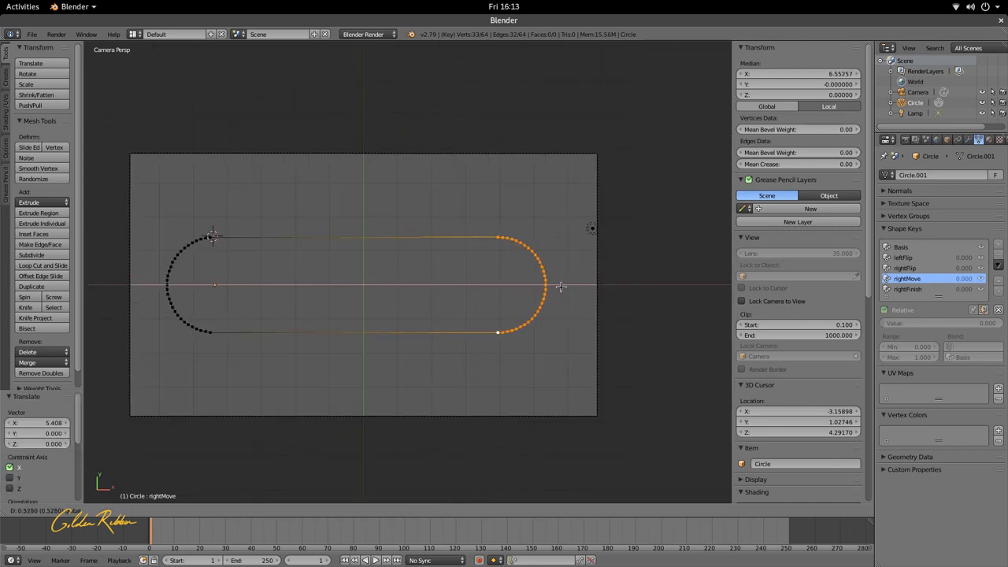
pyautogui.click(550, 290)
# Step: Compare the stretched shape with the base circle by toggling modes, ending in Object Mode
pyautogui.press('Tab')
pyautogui.press('Tab')
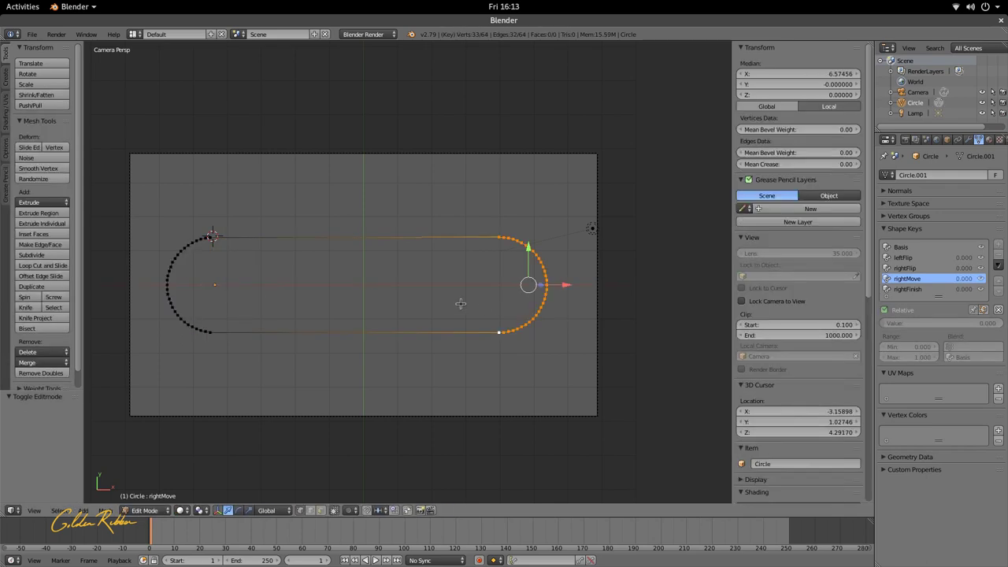
pyautogui.press('Tab')
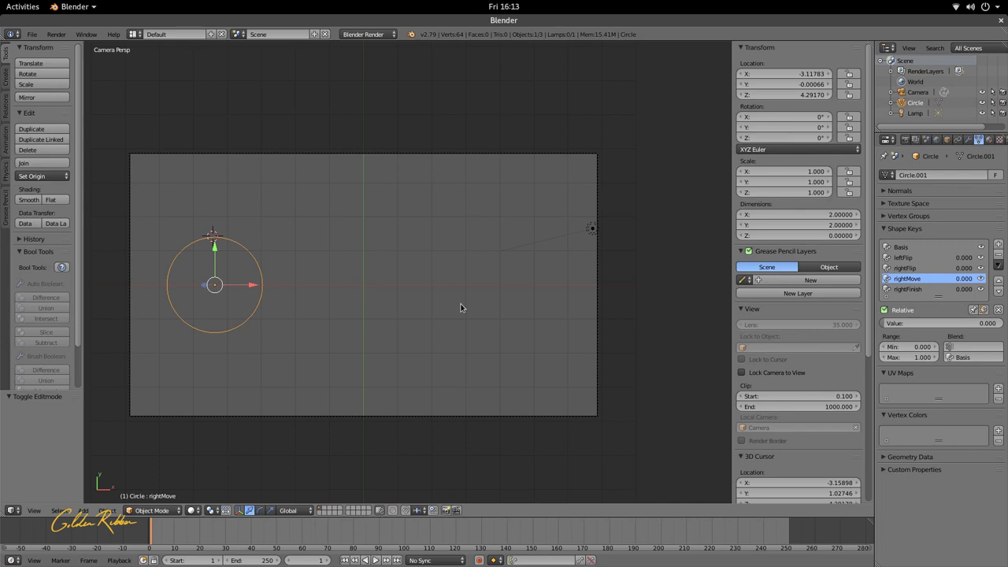
pyautogui.press('Tab')
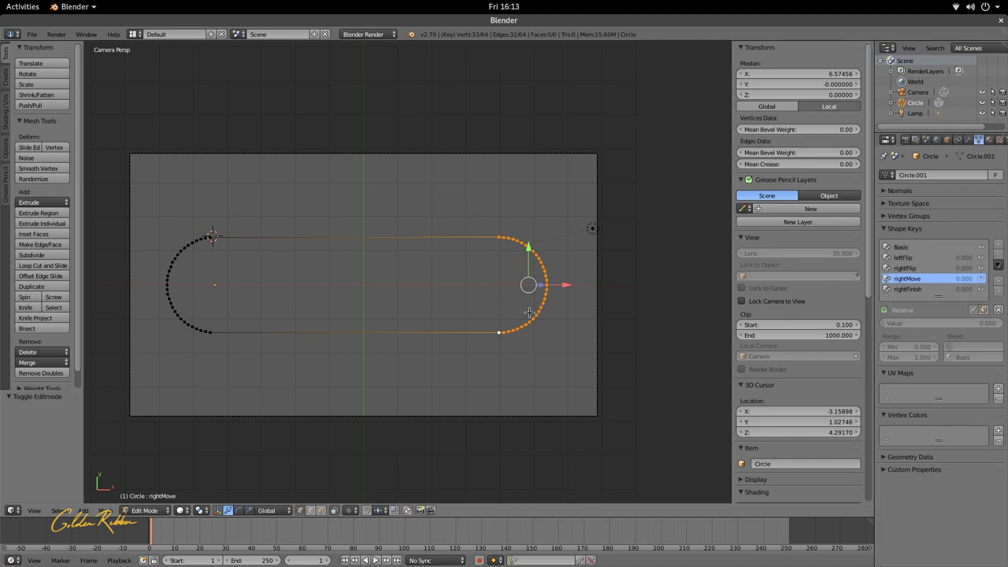
pyautogui.scroll(3, 529, 312)
pyautogui.scroll(-2, 529, 312)
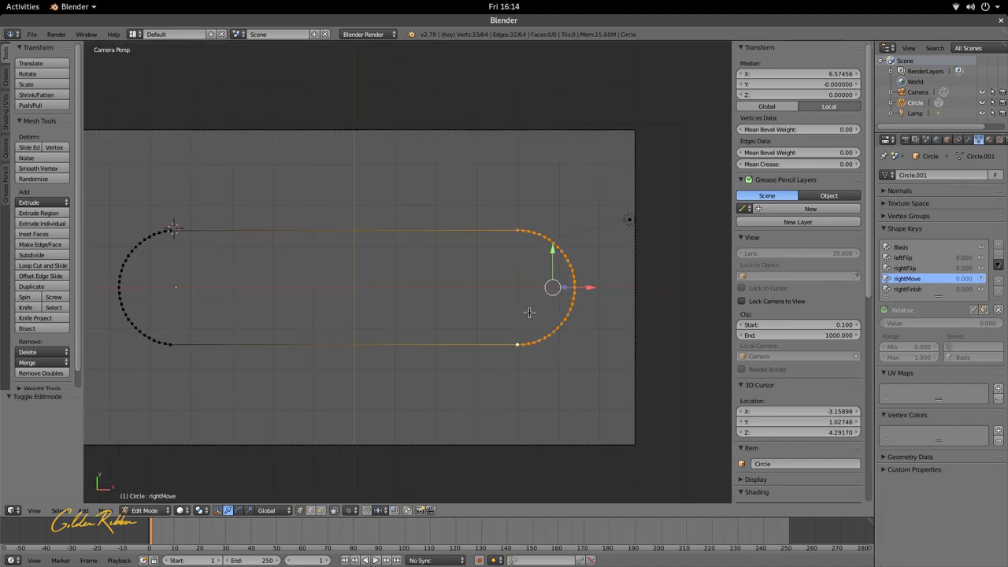
pyautogui.press('Tab')
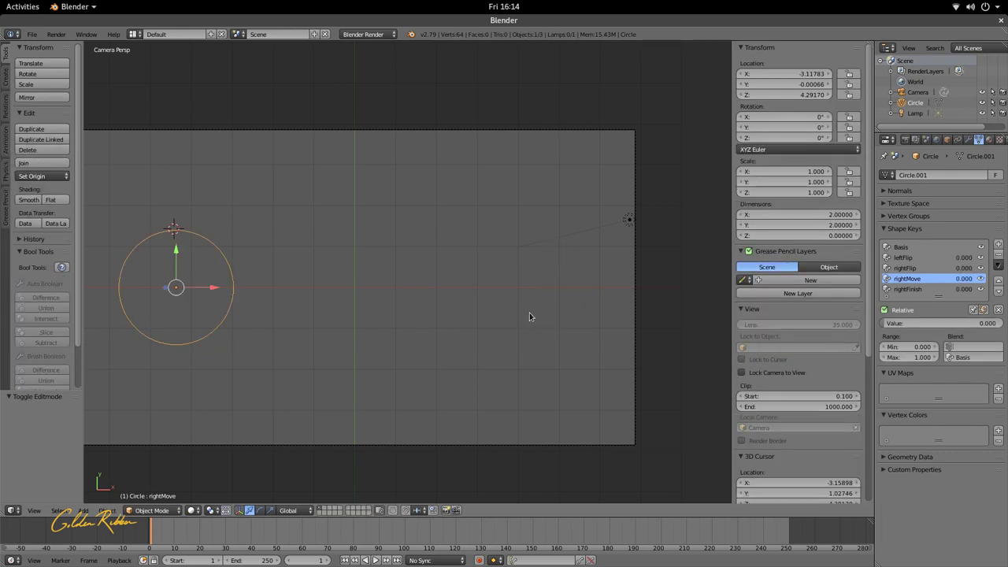
pyautogui.press('Tab')
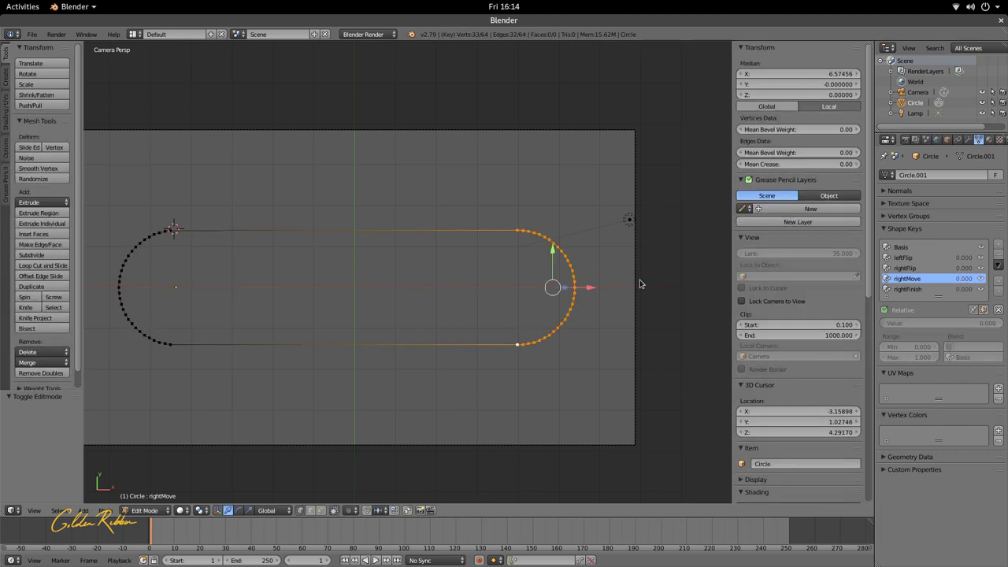
pyautogui.press('Tab')
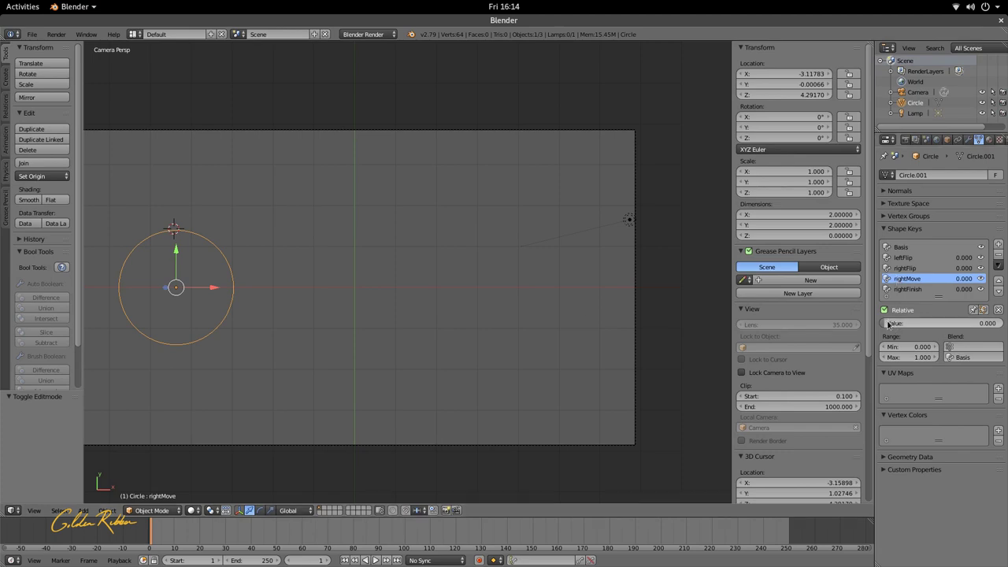
# Step: Keyframe rightMove, then raise rightMove and rightFlip Values to 1.000 so the right end folds inward
pyautogui.press('i')
pyautogui.moveTo(906, 323); pyautogui.dragTo(1004, 323)
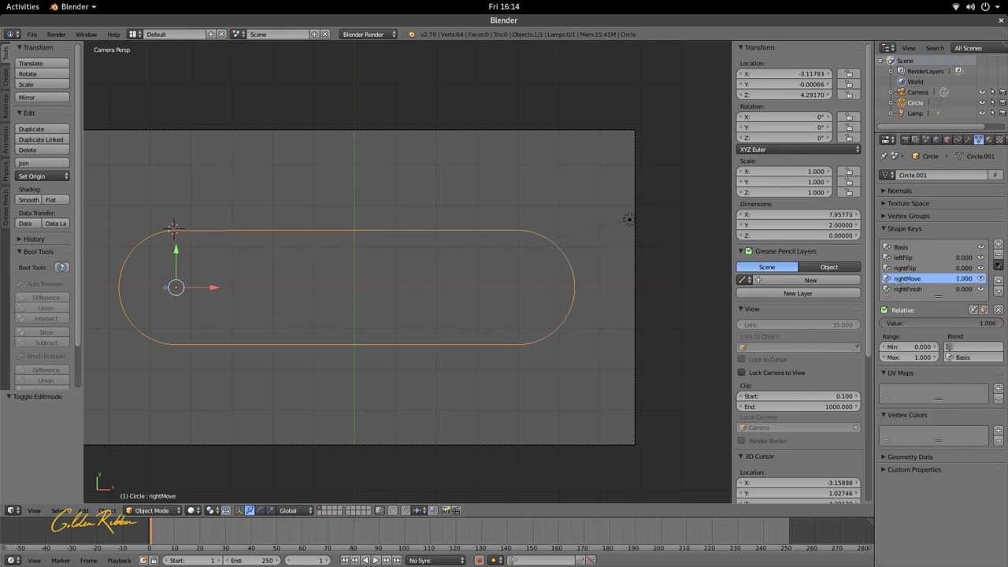
pyautogui.click(920, 269)
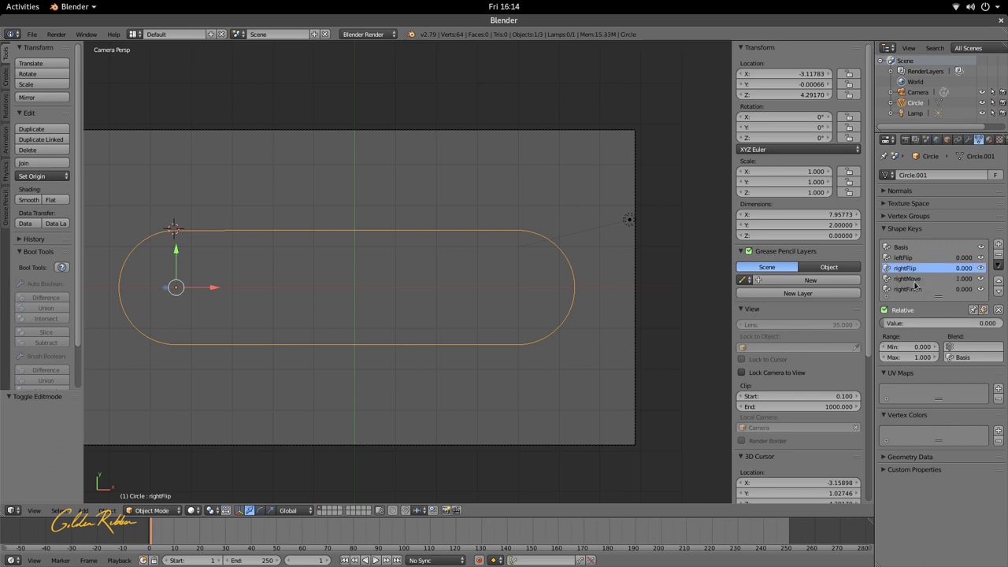
pyautogui.moveTo(906, 323); pyautogui.dragTo(1004, 323)
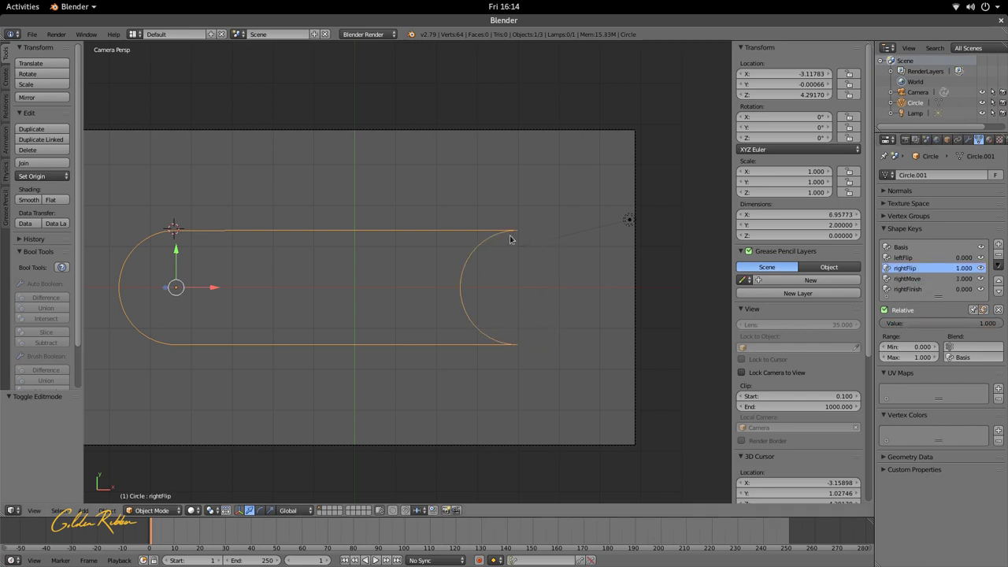
pyautogui.scroll(1, 559, 271)
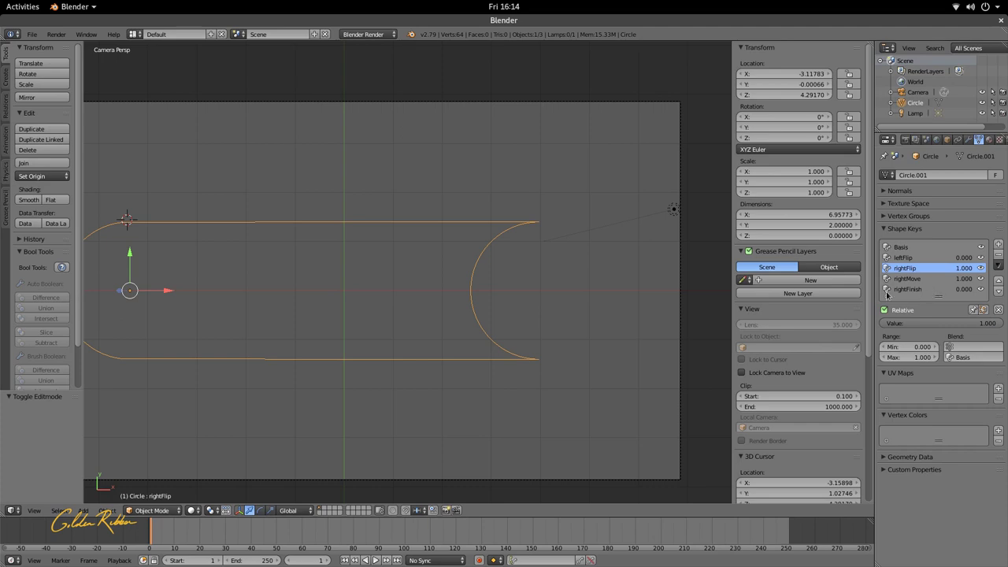
pyautogui.scroll(-3, 473, 272)
pyautogui.press('Tab')
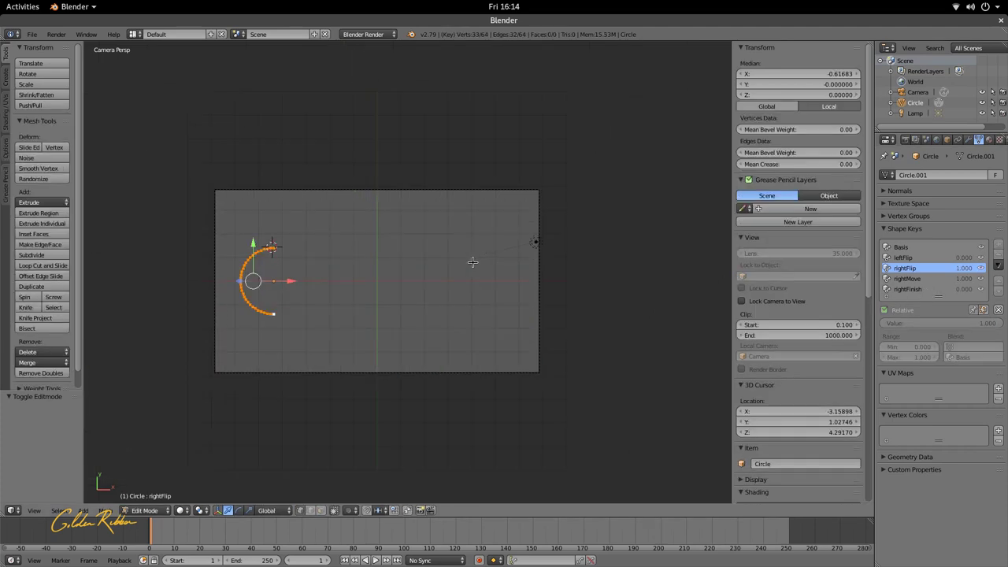
pyautogui.press('Tab')
pyautogui.scroll(3, 471, 265)
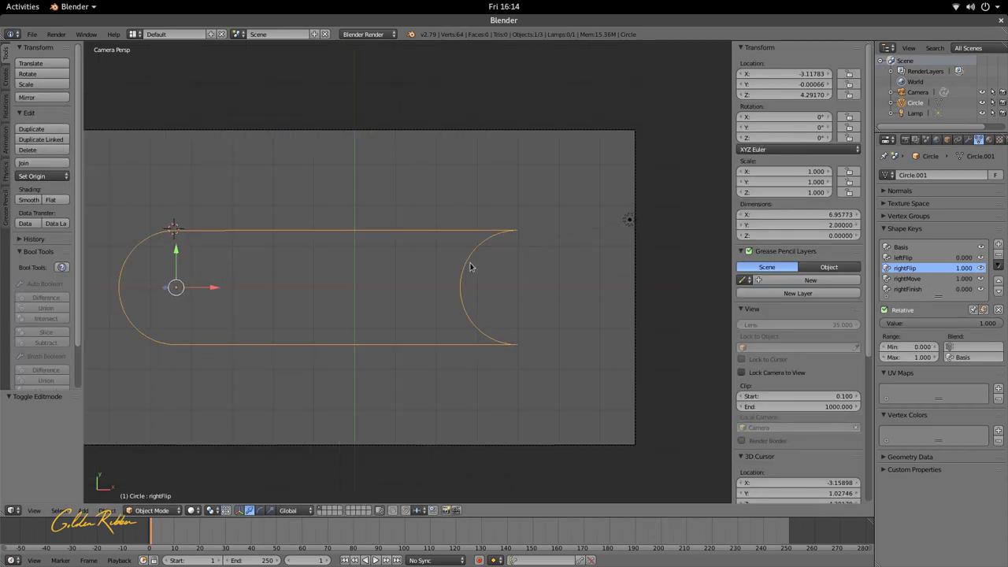
pyautogui.hotkey('shift', 'a')
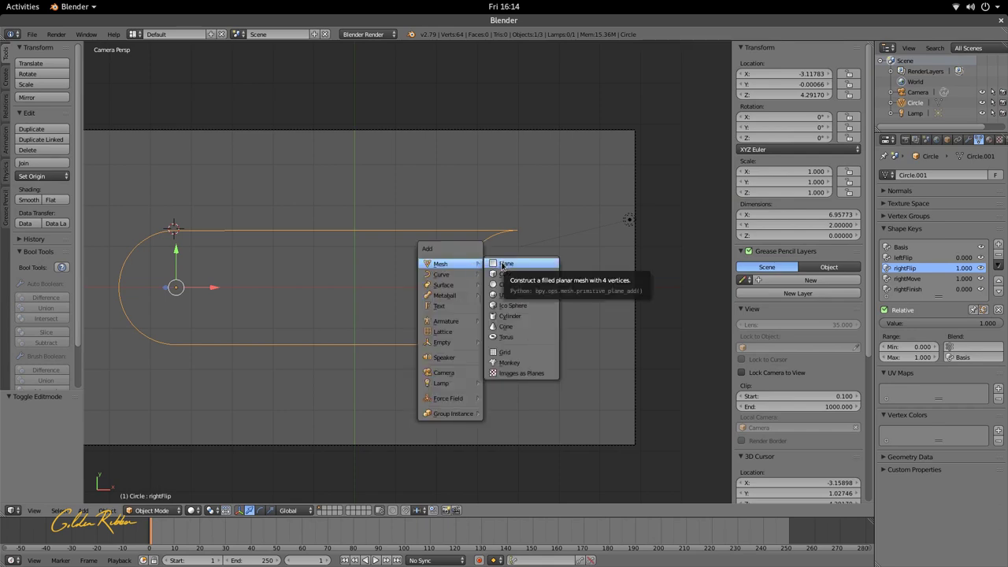
# Step: Add a plane and move it along Y beside the capsule's left end
pyautogui.click(504, 265)
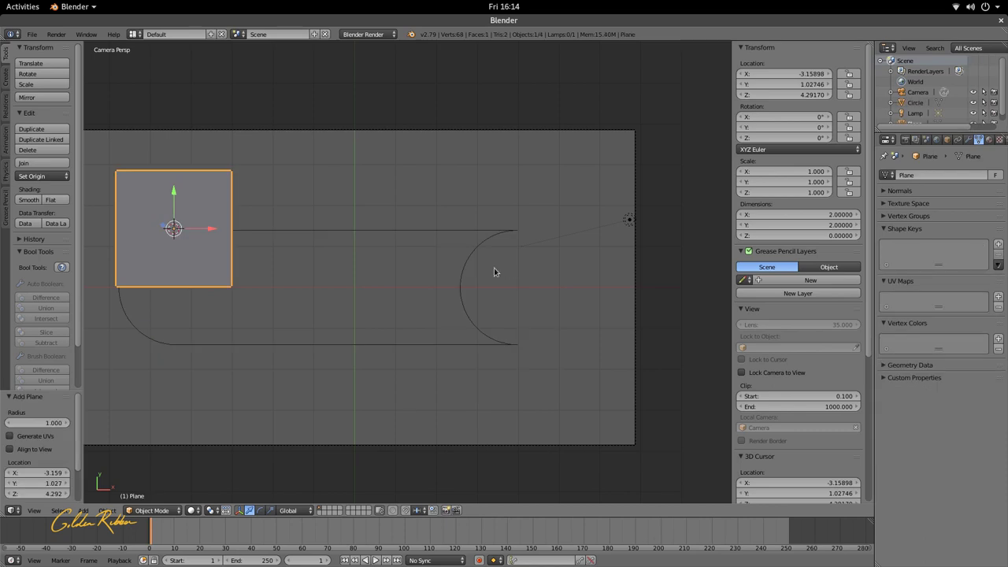
pyautogui.press('g')
pyautogui.press('y')
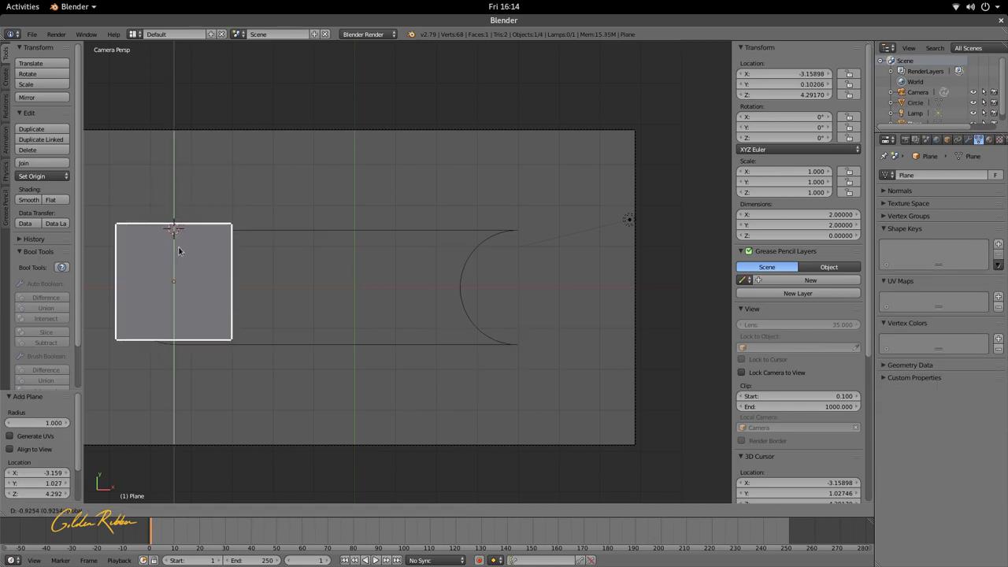
pyautogui.click(180, 252)
pyautogui.press('Tab')
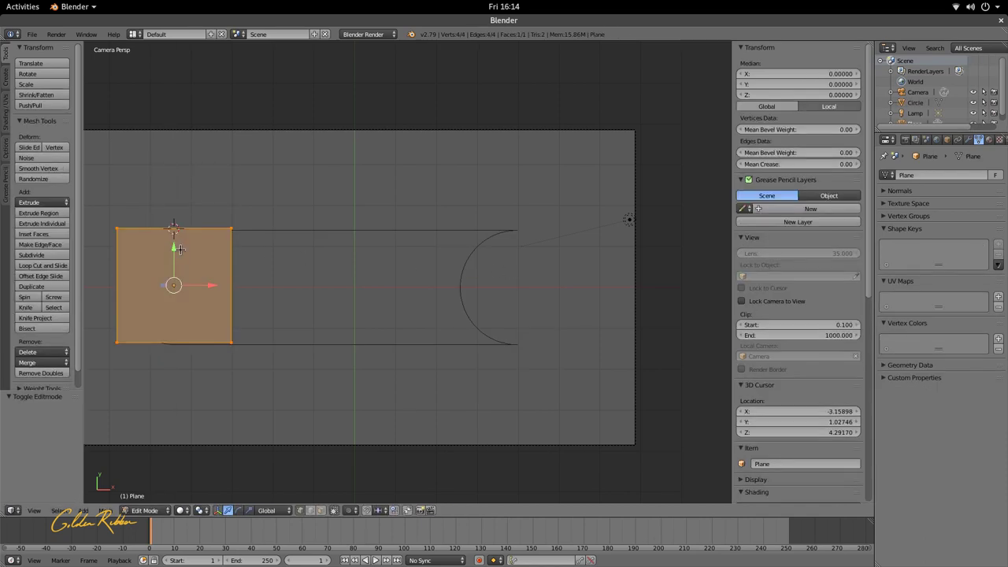
pyautogui.click(158, 511)
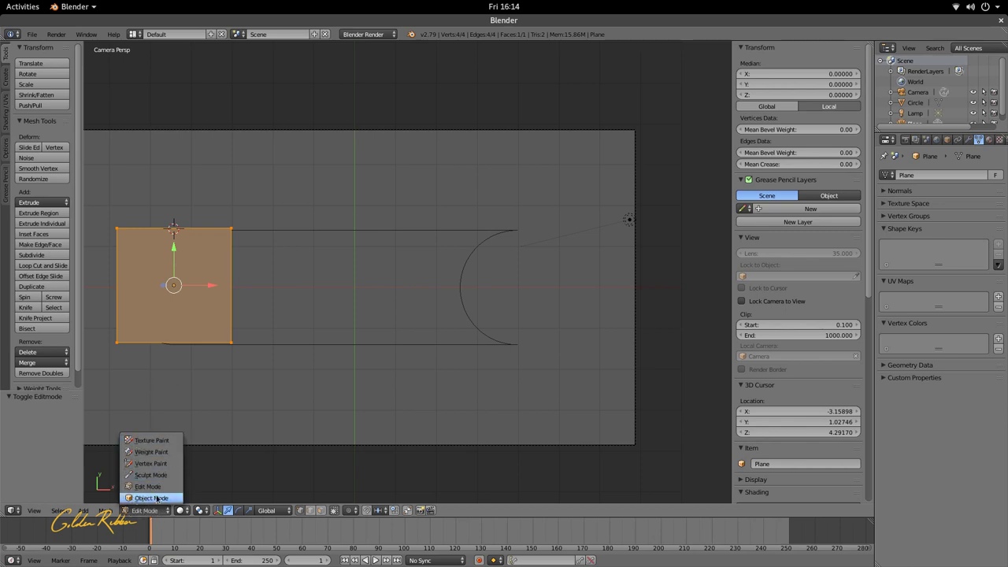
# Step: Delete the plane's two left vertices, leaving one vertical edge selected
pyautogui.rightClick(118, 344)
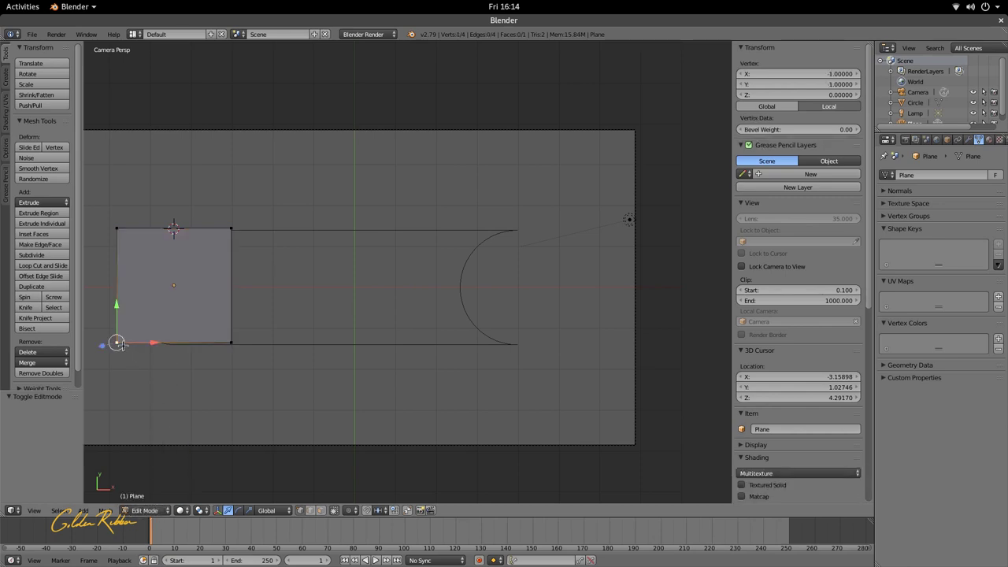
pyautogui.keyDown('shift'); pyautogui.rightClick(118, 229); pyautogui.keyUp('shift')
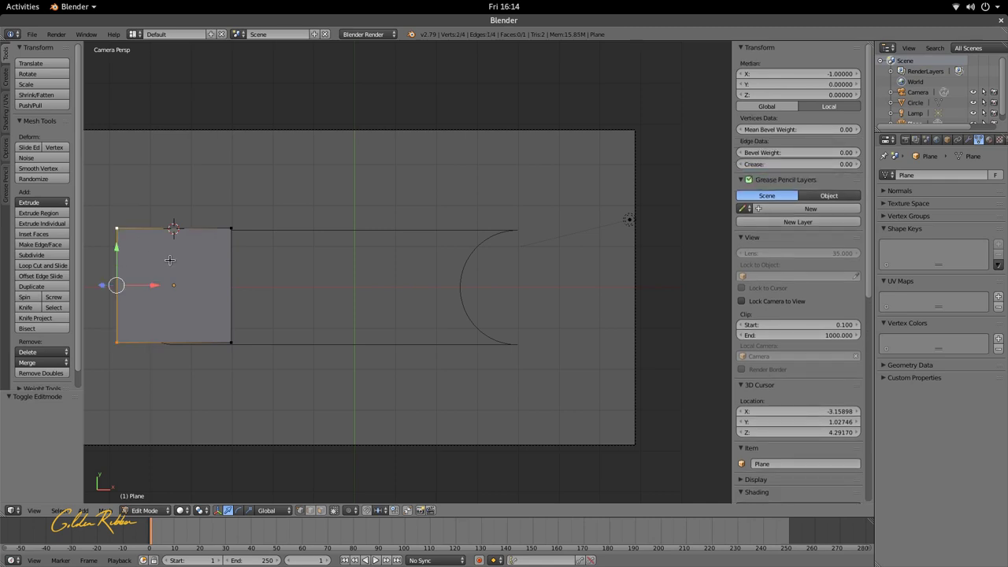
pyautogui.press('x')
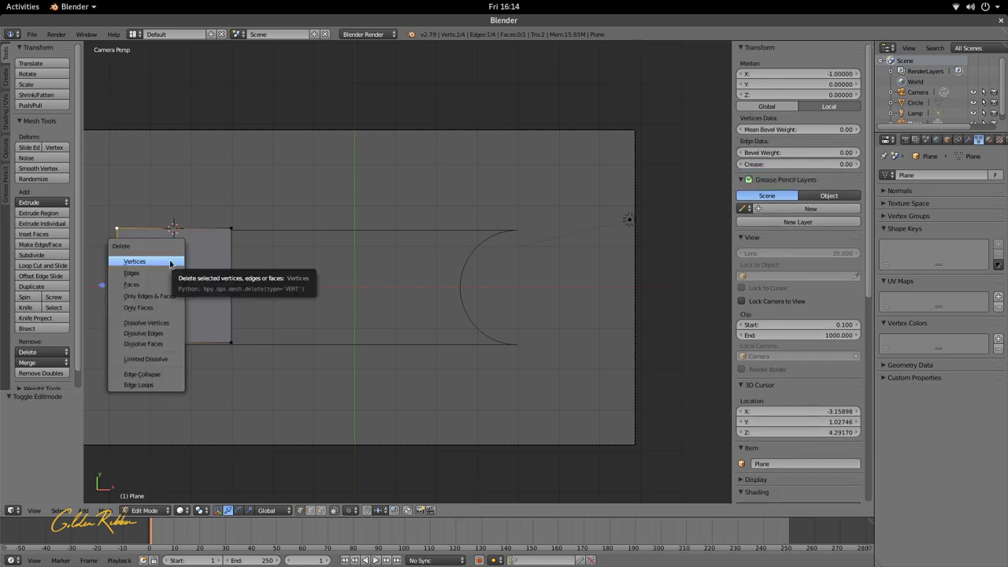
pyautogui.click(237, 262)
pyautogui.keyDown('shift'); pyautogui.rightClick(120, 229); pyautogui.keyUp('shift')
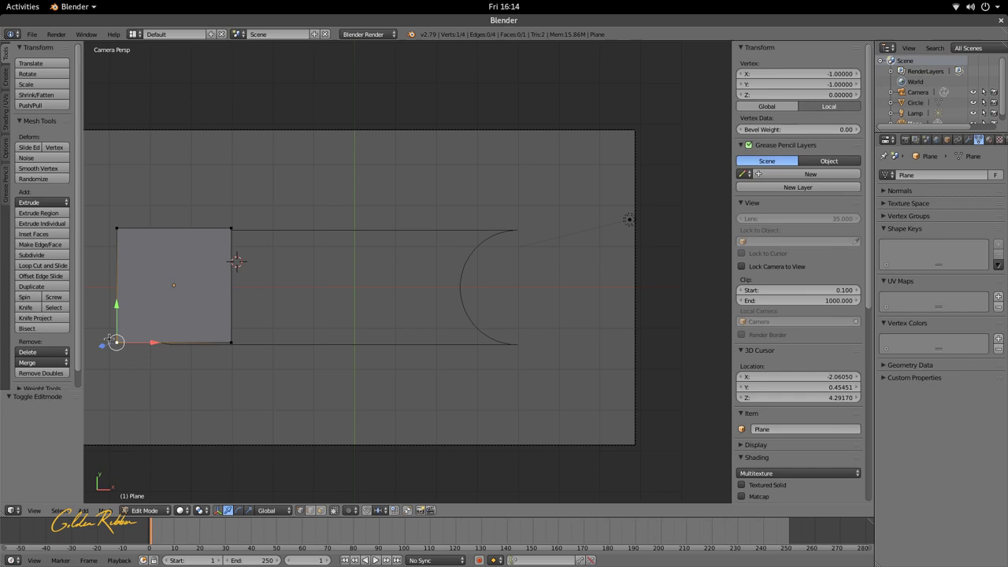
pyautogui.keyDown('shift'); pyautogui.rightClick(119, 230); pyautogui.keyUp('shift')
pyautogui.press('x')
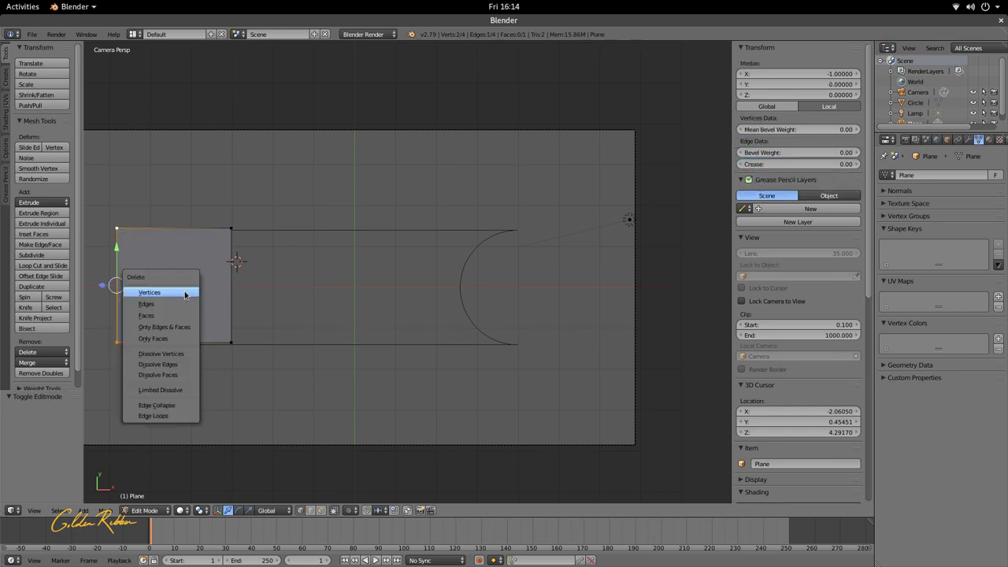
pyautogui.click(185, 294)
pyautogui.rightClick(231, 229)
pyautogui.keyDown('shift'); pyautogui.rightClick(238, 344); pyautogui.keyUp('shift')
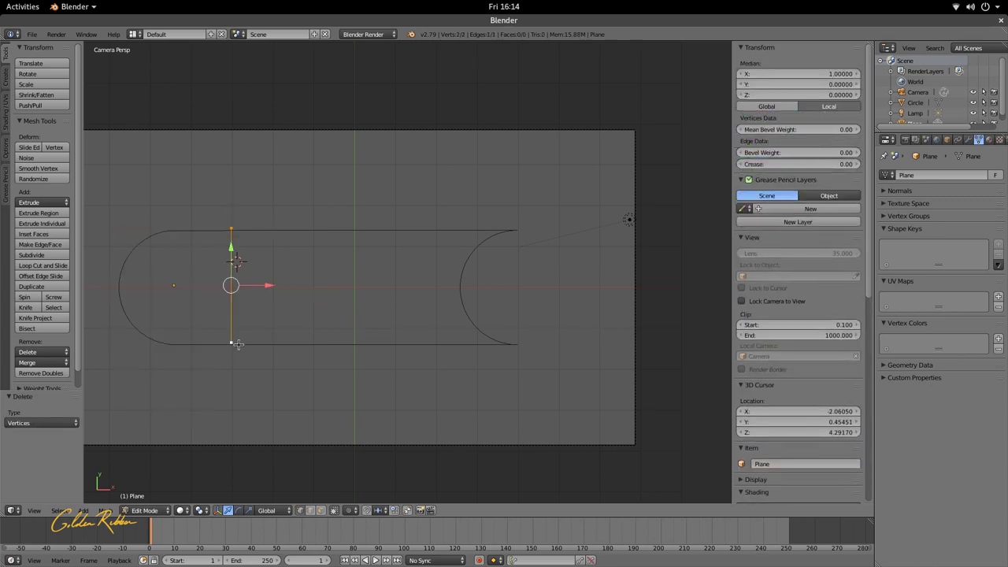
pyautogui.scroll(3, 234, 259)
pyautogui.keyDown('shift'); pyautogui.moveTo(221, 260); pyautogui.dragTo(515, 270, button='middle'); pyautogui.keyUp('shift')
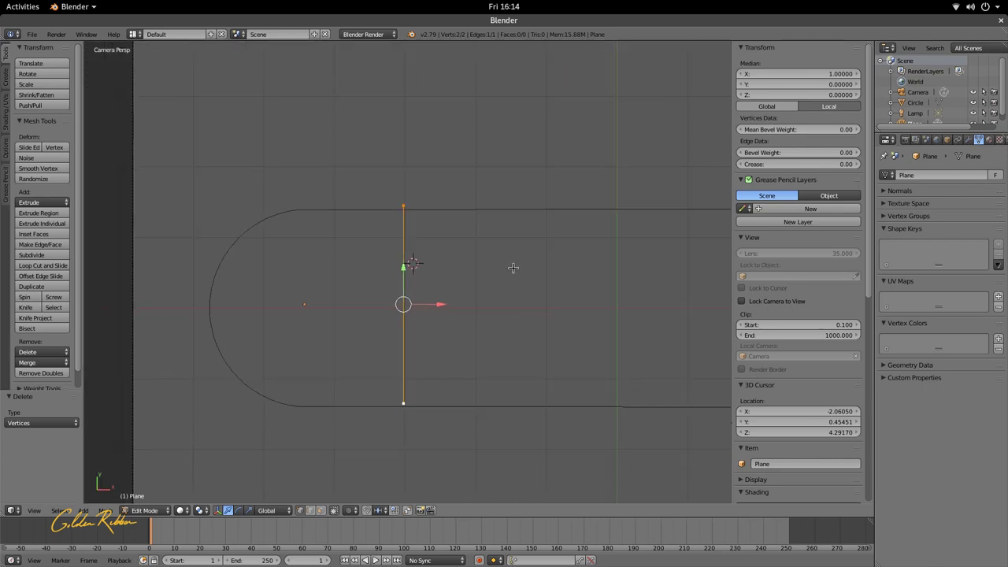
# Step: Move the remaining plane edge along Y
pyautogui.press('g')
pyautogui.press('y')
pyautogui.click(411, 265)
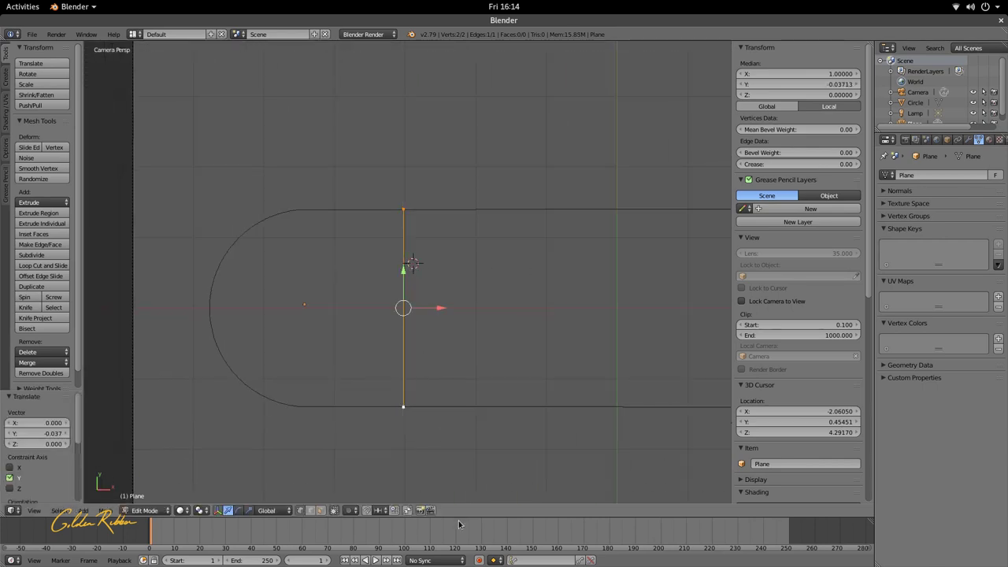
pyautogui.scroll(-2, 411, 266)
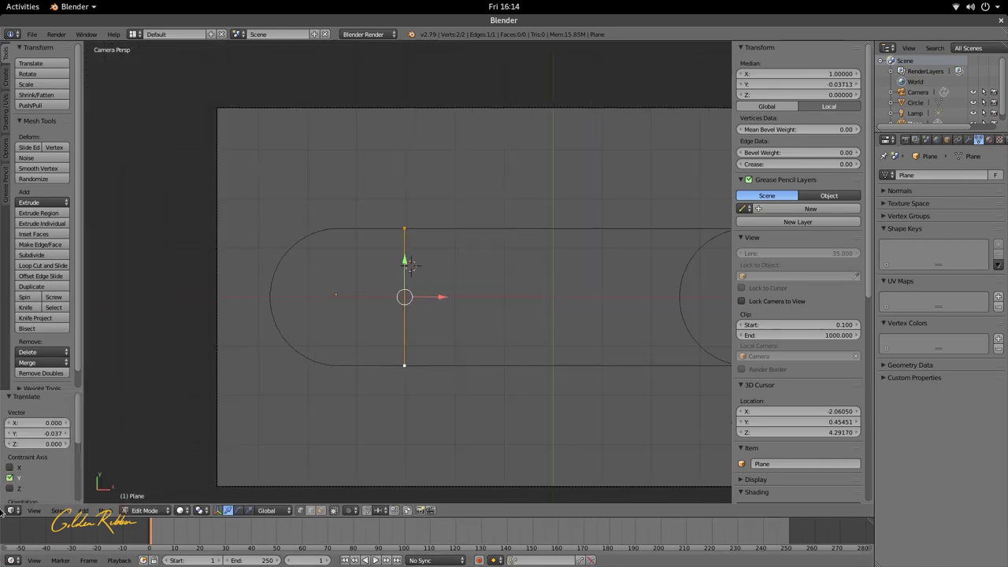
# Step: Turn on snapping with Snap Element set to Vertex and begin moving the edge along X
pyautogui.click(367, 510)
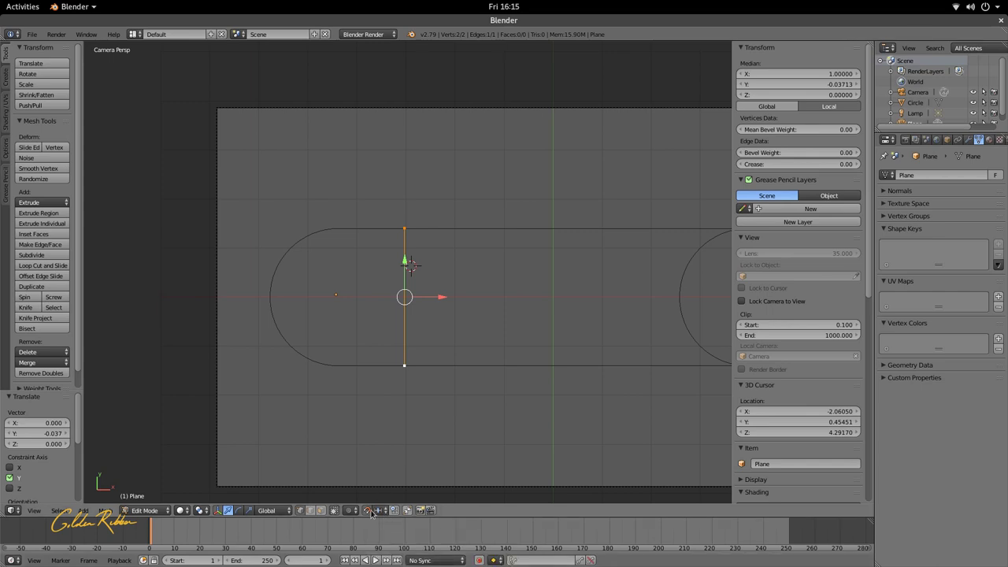
pyautogui.click(378, 511)
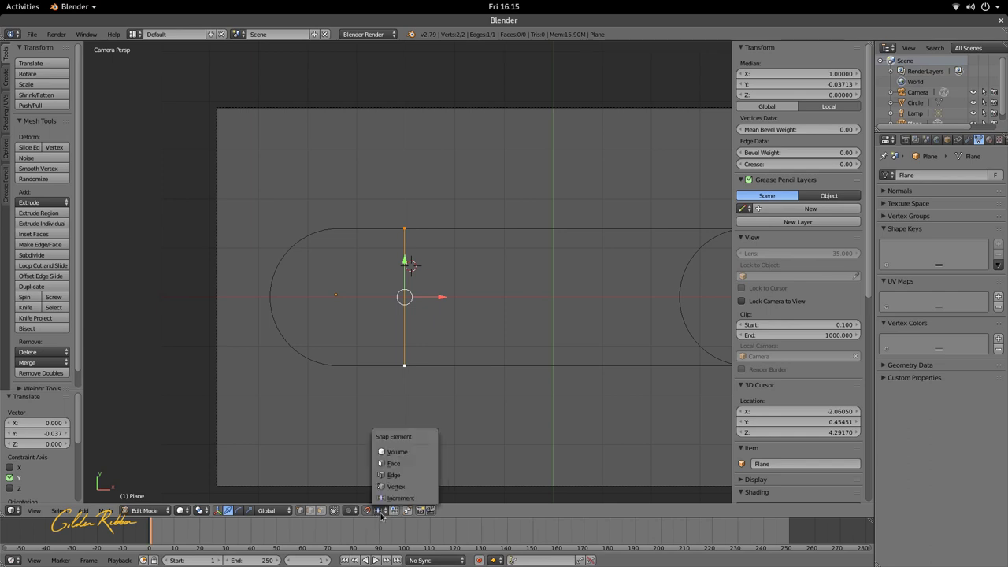
pyautogui.click(398, 486)
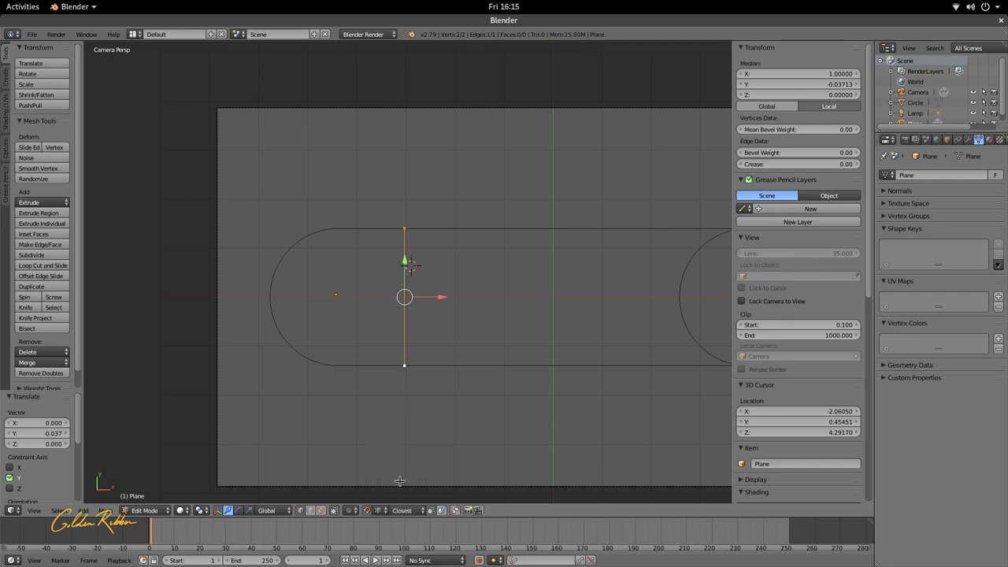
pyautogui.scroll(-2, 404, 264)
pyautogui.press('g')
pyautogui.press('x')
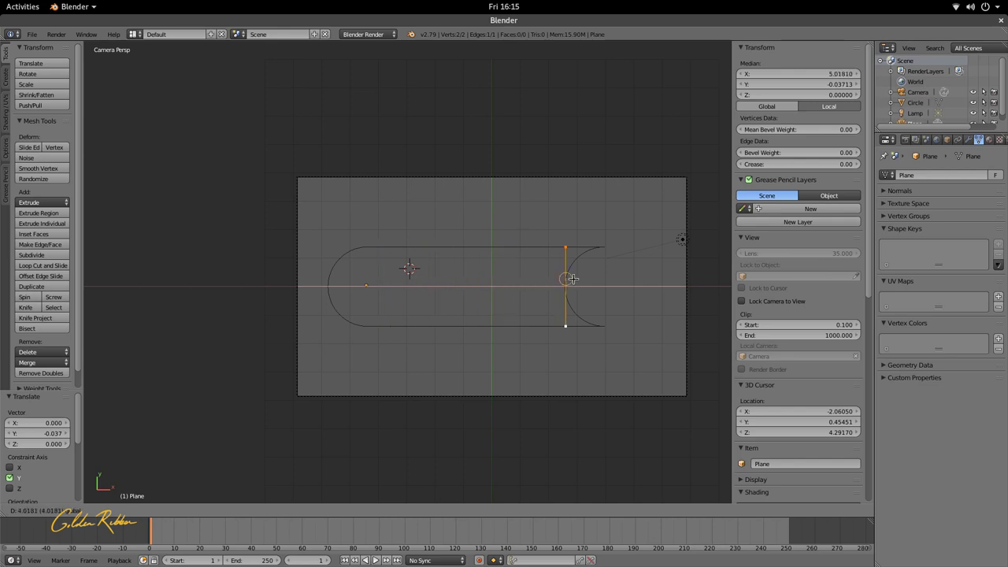
# Step: Slide the plane edge along X to the capsule's right end
pyautogui.click(621, 276)
pyautogui.scroll(4, 621, 248)
pyautogui.scroll(5, 656, 259)
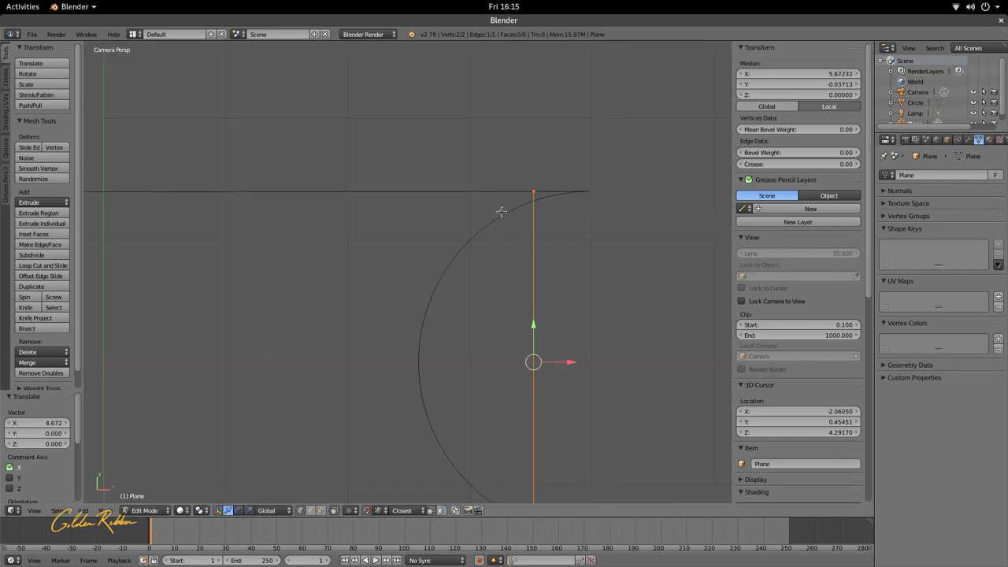
pyautogui.keyDown('shift'); pyautogui.moveTo(480, 242); pyautogui.dragTo(376, 238, button='middle'); pyautogui.keyUp('shift')
pyautogui.scroll(3, 370, 182)
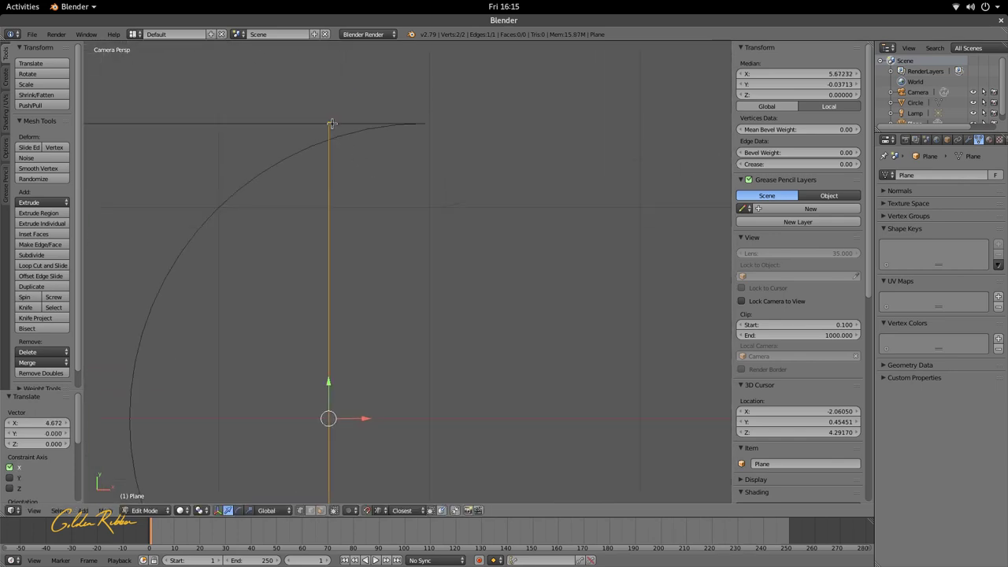
pyautogui.scroll(-4, 365, 428)
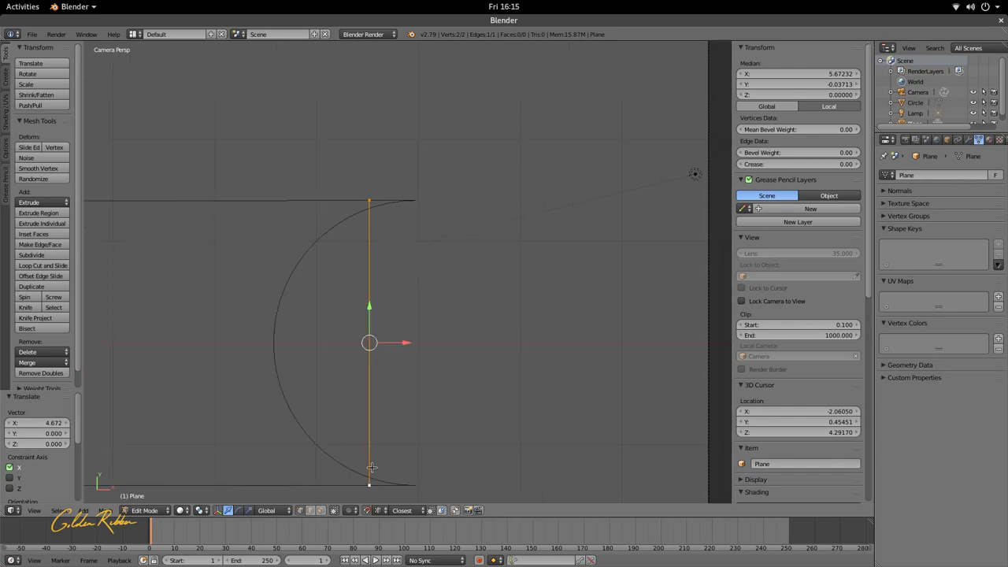
pyautogui.scroll(4, 378, 183)
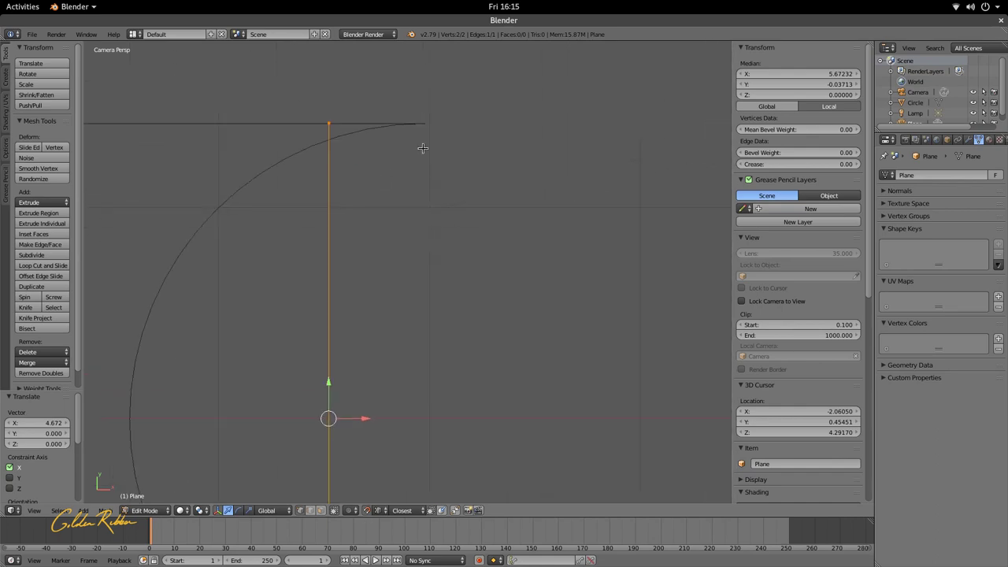
pyautogui.scroll(-5, 423, 148)
pyautogui.scroll(1, 398, 220)
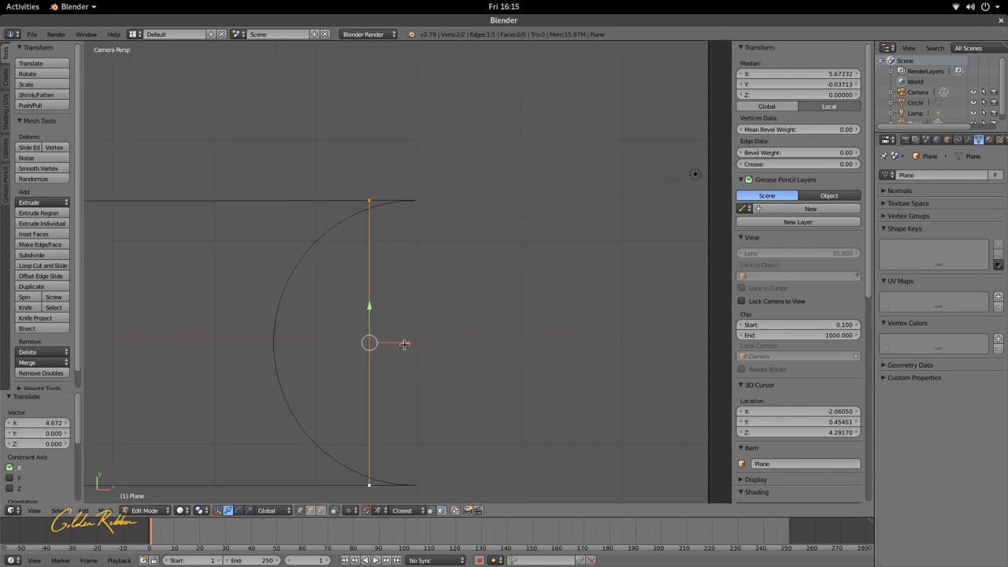
pyautogui.moveTo(406, 344); pyautogui.dragTo(452, 337)
# Step: Snap the edge's top vertex onto the tip of the capsule's right arc
pyautogui.scroll(4, 403, 191)
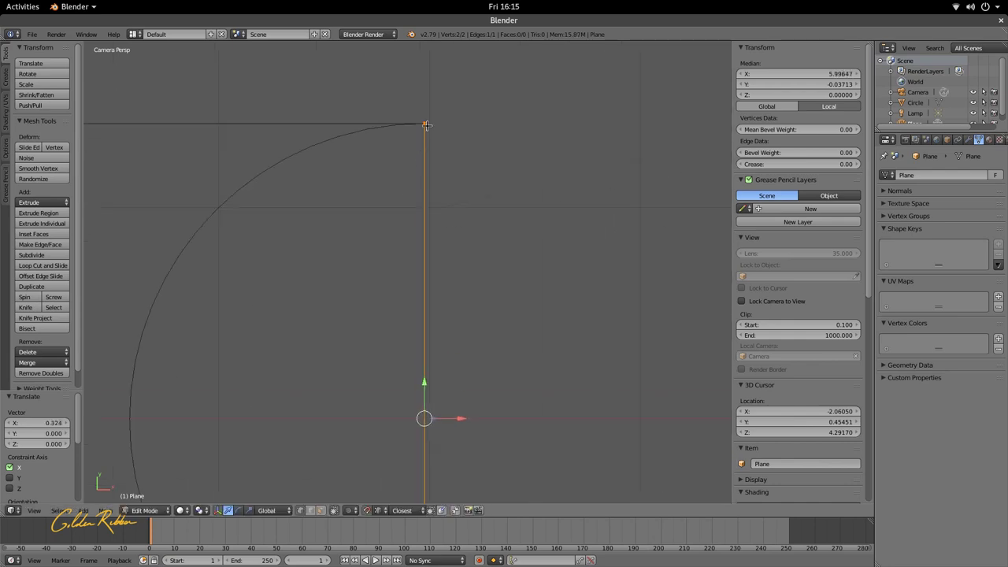
pyautogui.scroll(3, 427, 124)
pyautogui.scroll(-2, 427, 118)
pyautogui.scroll(1, 428, 99)
pyautogui.keyDown('shift'); pyautogui.moveTo(427, 98); pyautogui.dragTo(428, 256, button='middle'); pyautogui.keyUp('shift')
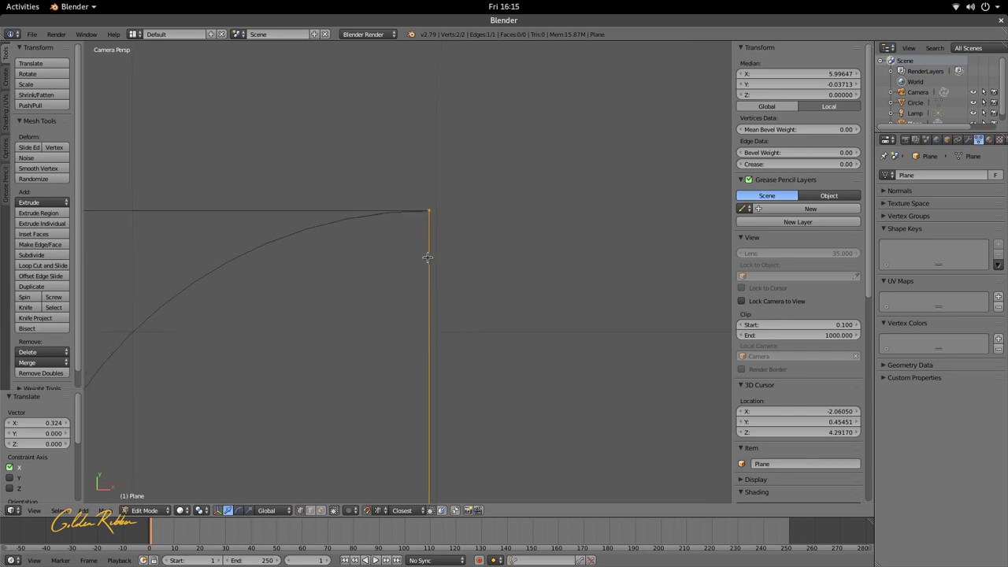
pyautogui.scroll(3, 424, 228)
pyautogui.keyDown('shift'); pyautogui.moveTo(448, 160); pyautogui.dragTo(445, 348, button='middle'); pyautogui.keyUp('shift')
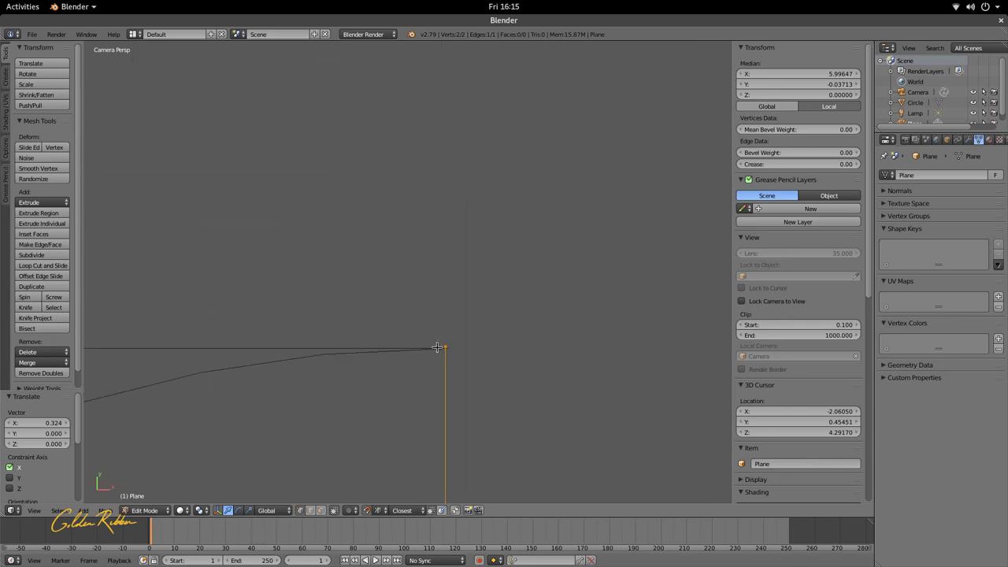
pyautogui.press('g')
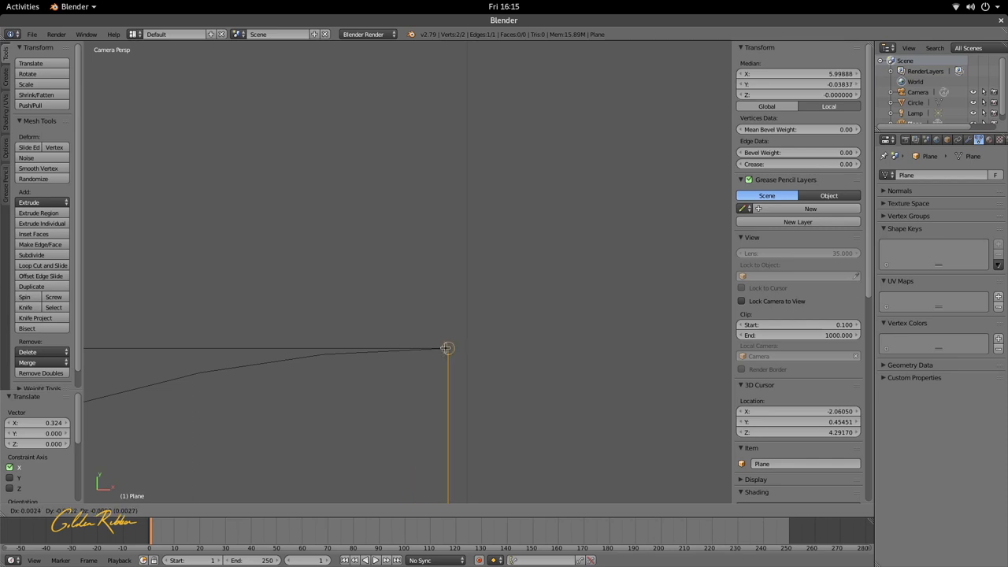
pyautogui.click(450, 325)
pyautogui.scroll(-5, 449, 326)
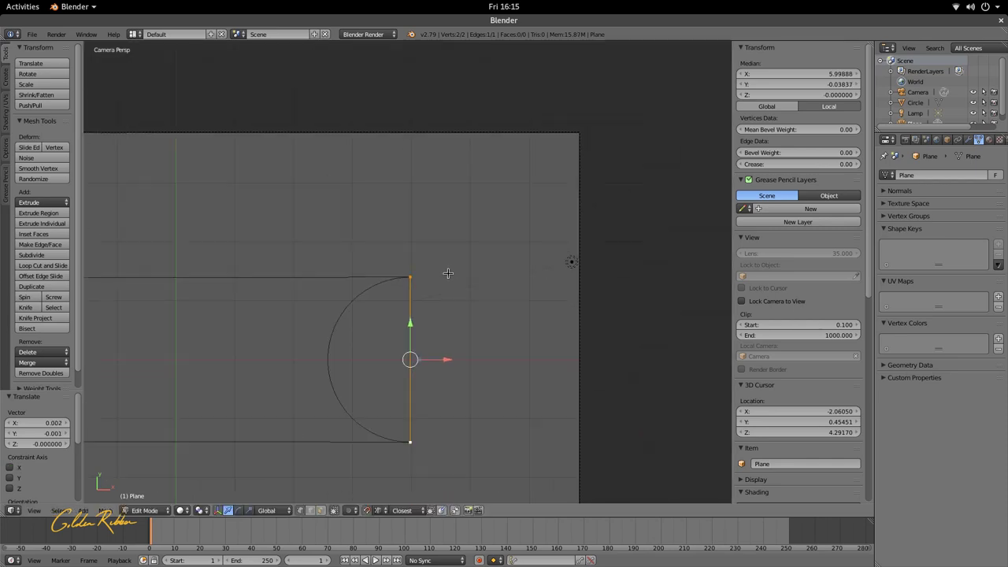
pyautogui.press('Tab')
pyautogui.press('Tab')
pyautogui.scroll(2, 415, 292)
pyautogui.scroll(-1, 416, 293)
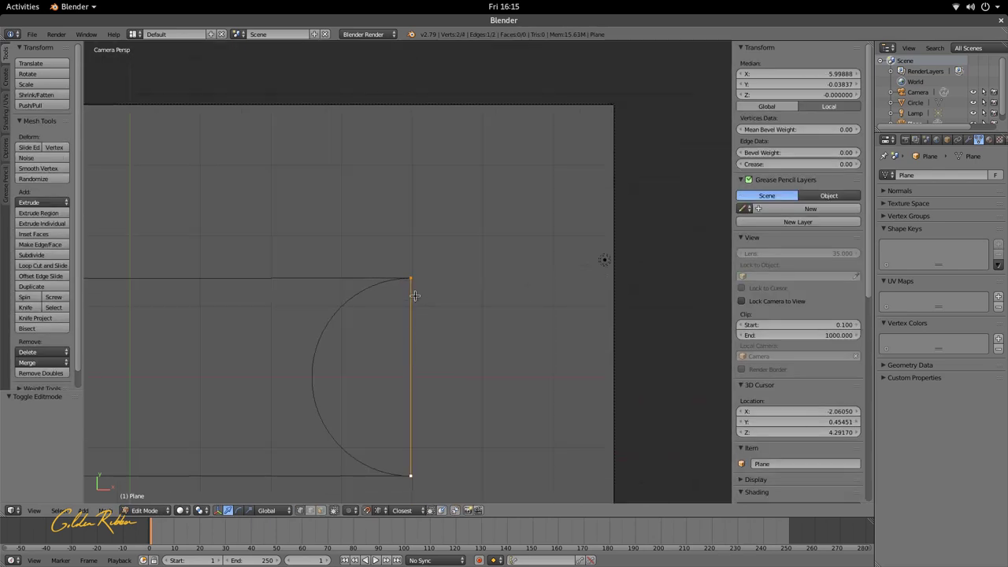
# Step: Duplicate the edge and offset the copy 0.098 to the left, then return to Object Mode
pyautogui.hotkey('shift', 'd')
pyautogui.press('Escape')
pyautogui.scroll(3, 409, 297)
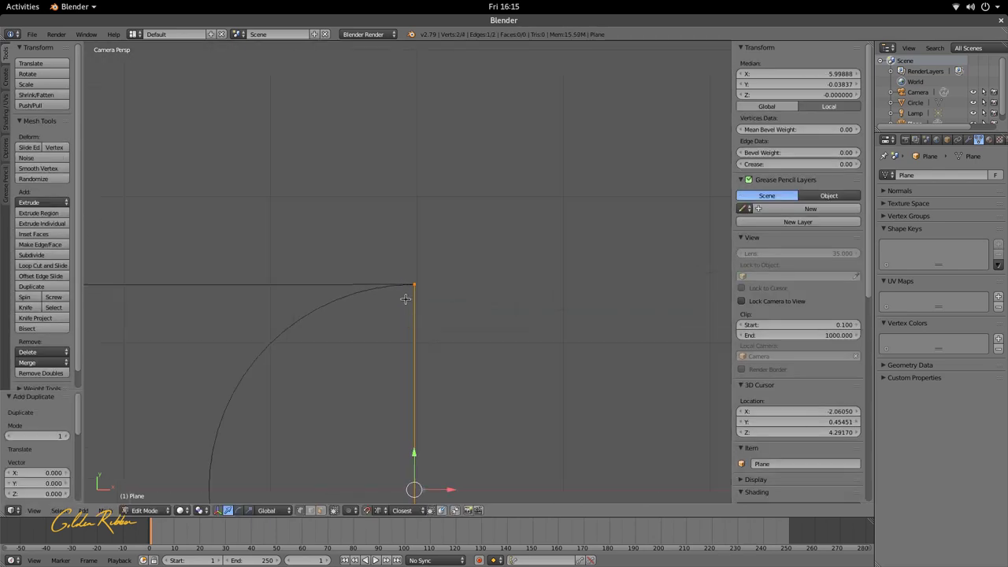
pyautogui.press('g')
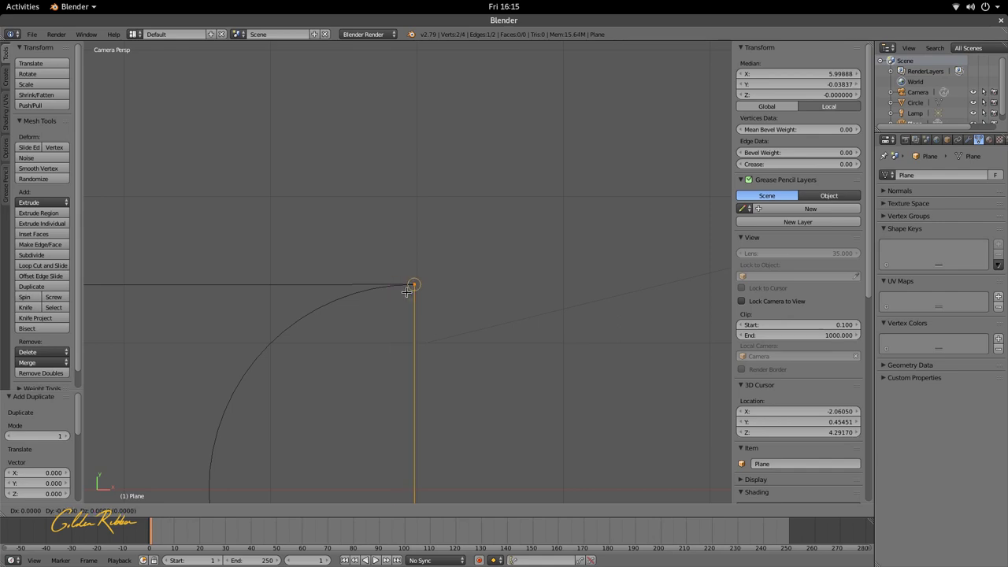
pyautogui.click(400, 293)
pyautogui.scroll(-5, 395, 308)
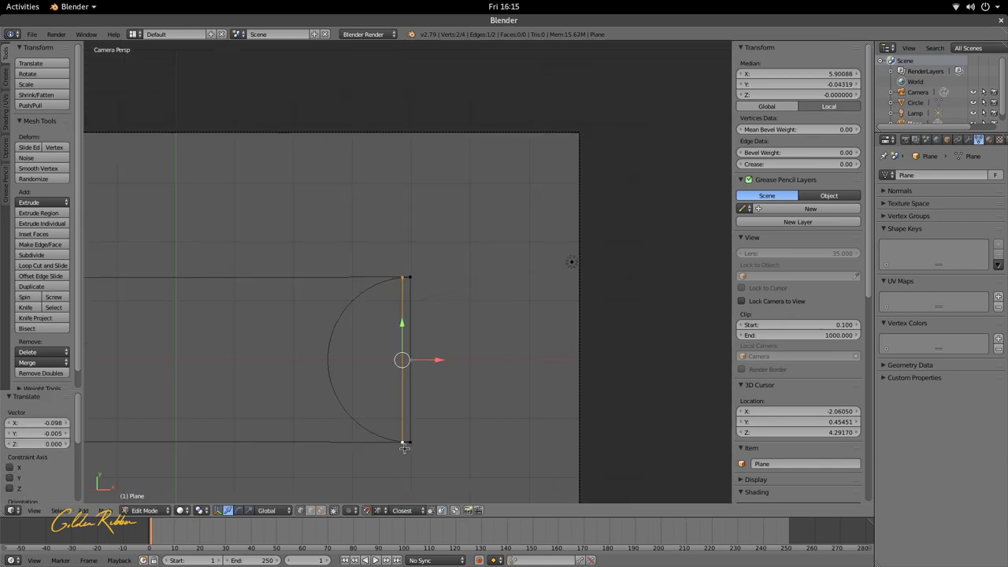
pyautogui.scroll(4, 401, 441)
pyautogui.keyDown('shift'); pyautogui.moveTo(396, 428); pyautogui.dragTo(388, 235, button='middle'); pyautogui.keyUp('shift')
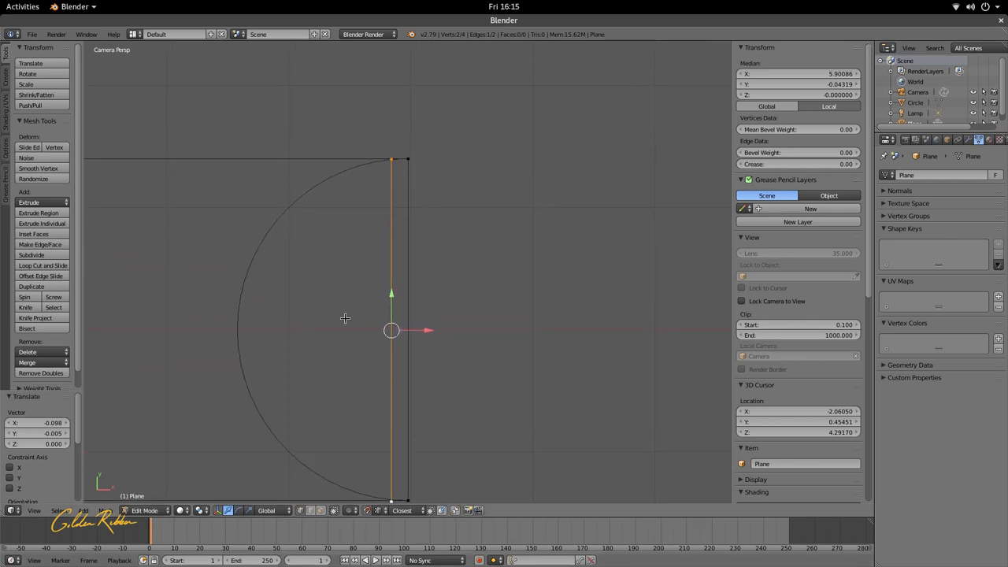
pyautogui.scroll(-5, 454, 210)
pyautogui.press('Tab')
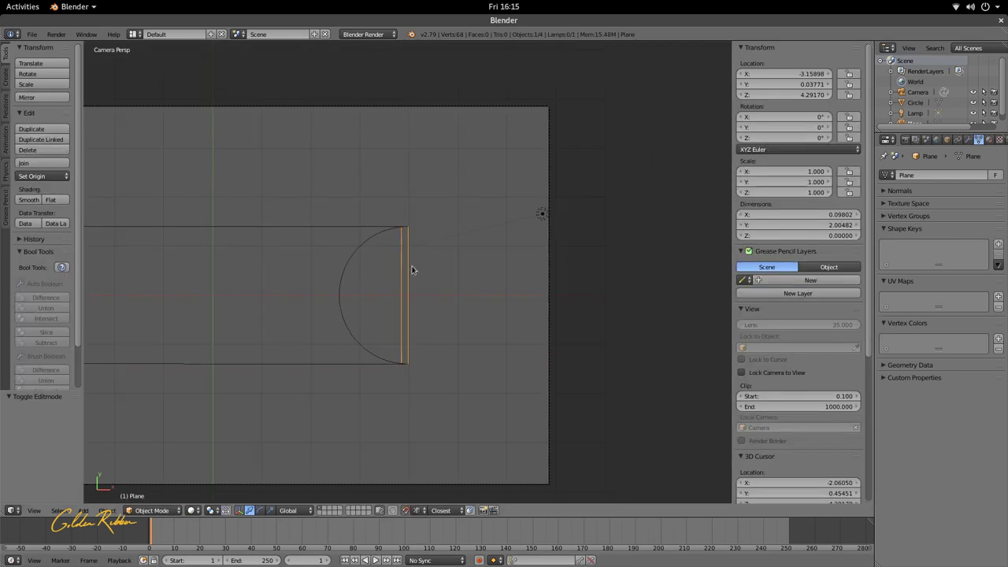
# Step: Select the plane edge's top and bottom vertices, then return to Object Mode
pyautogui.scroll(4, 411, 270)
pyautogui.press('Tab')
pyautogui.rightClick(409, 178)
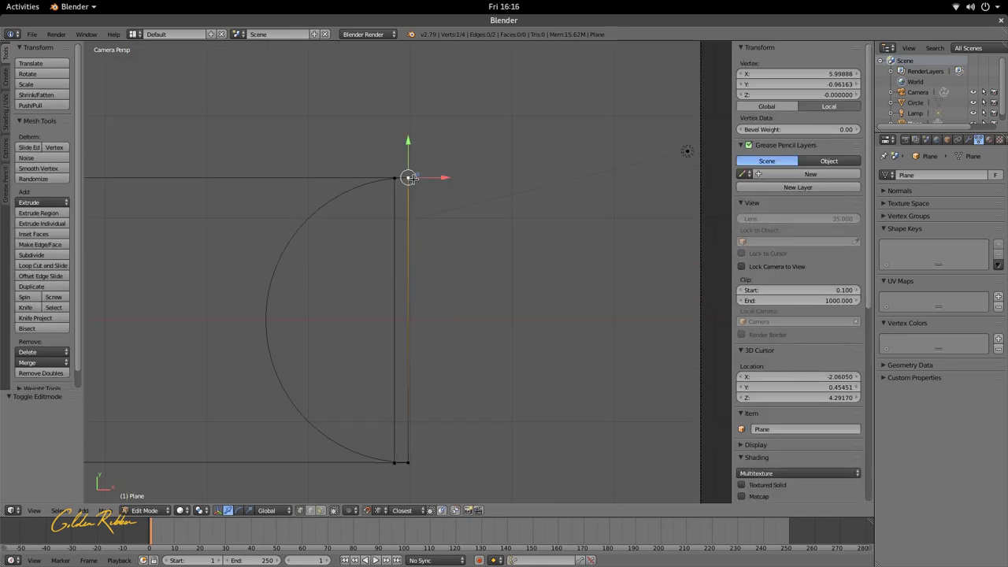
pyautogui.rightClick(408, 462)
pyautogui.press('Tab')
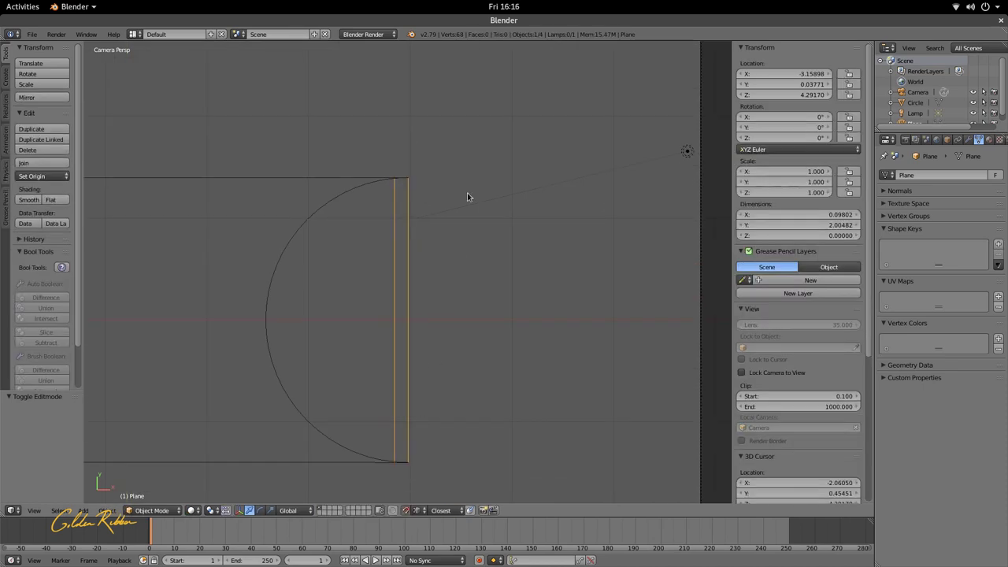
# Step: Select the Circle capsule mesh to show its shape key list
pyautogui.scroll(-2, 465, 220)
pyautogui.scroll(-3, 429, 211)
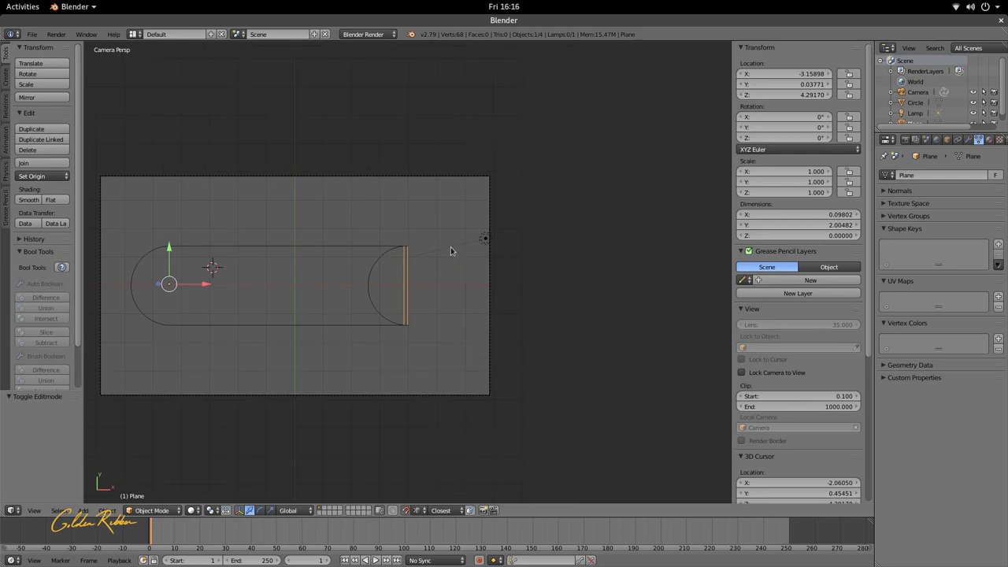
pyautogui.keyDown('shift'); pyautogui.moveTo(439, 265); pyautogui.dragTo(514, 278, button='middle'); pyautogui.keyUp('shift')
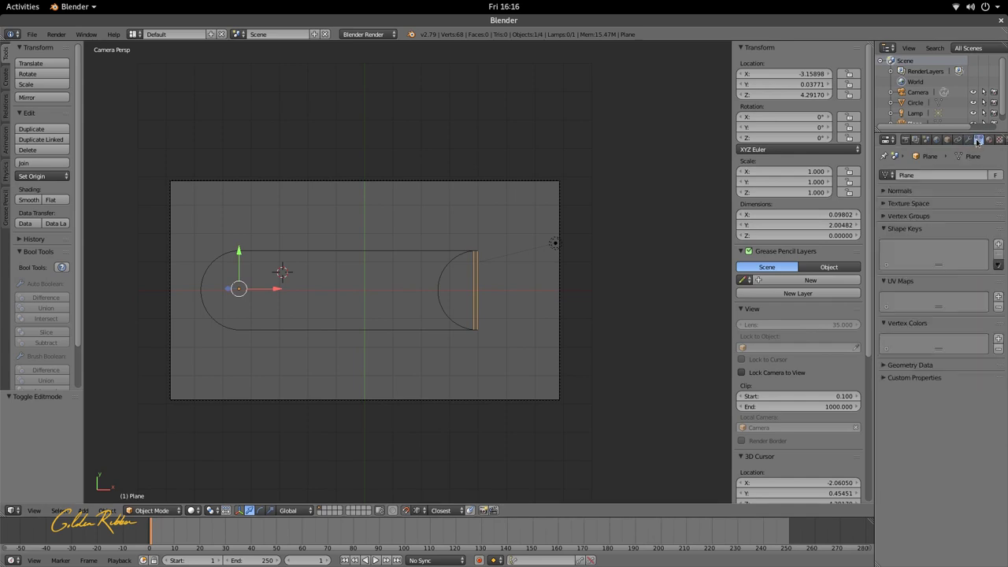
pyautogui.rightClick(450, 253)
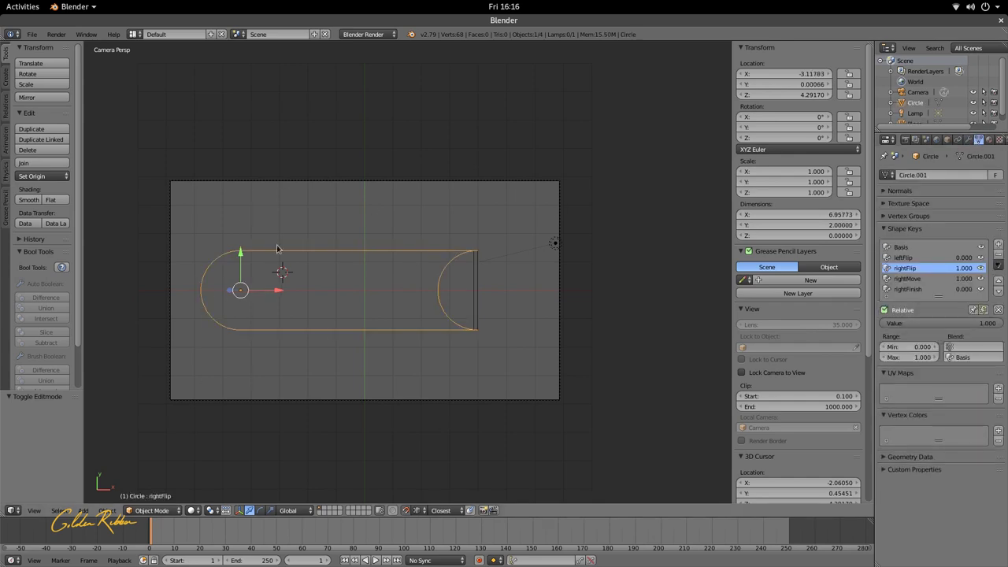
# Step: Make rightFinish the active shape key, enter Edit Mode and invert the vertex selection
pyautogui.click(913, 289)
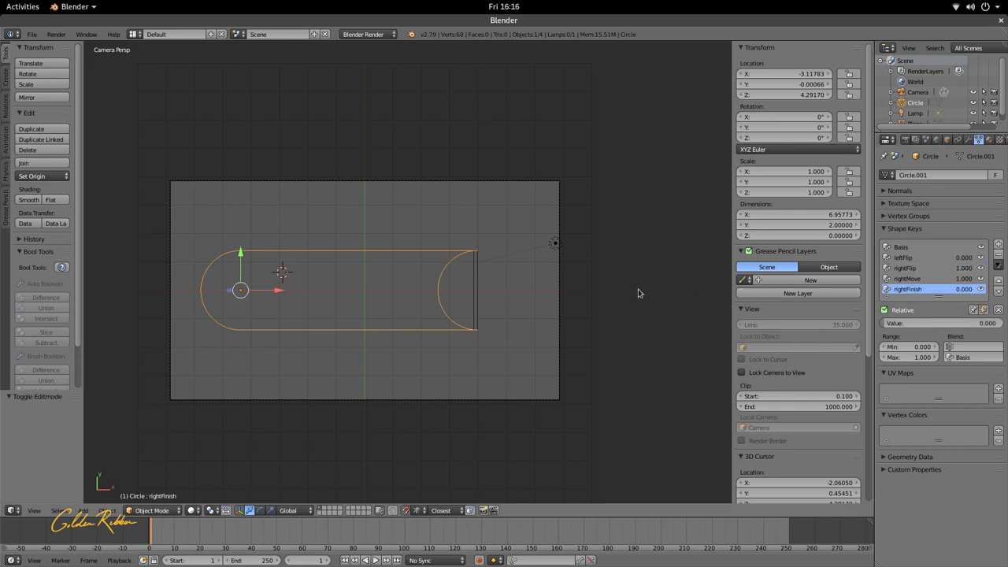
pyautogui.scroll(2, 228, 307)
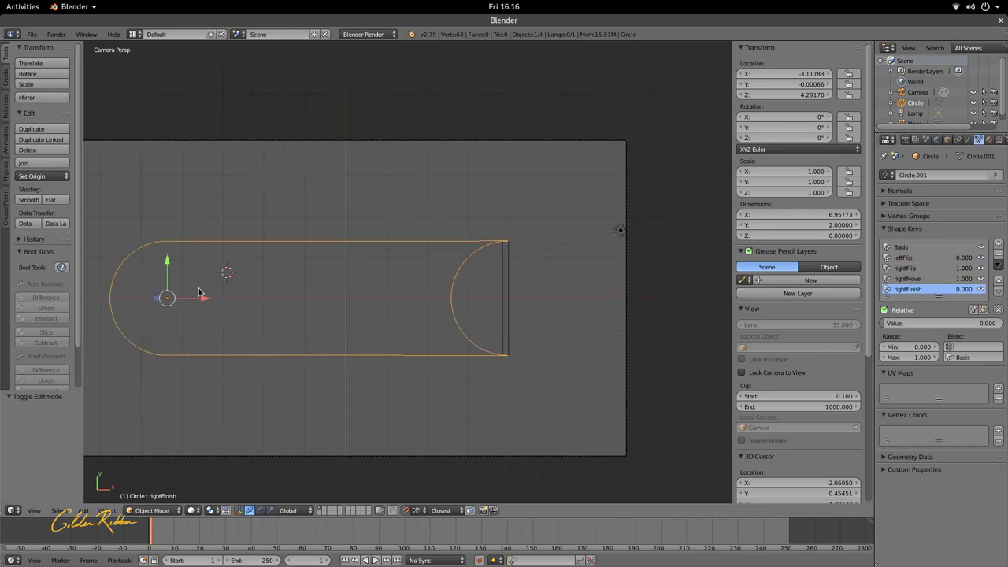
pyautogui.keyDown('shift'); pyautogui.moveTo(197, 284); pyautogui.dragTo(415, 284, button='middle'); pyautogui.keyUp('shift')
pyautogui.press('Tab')
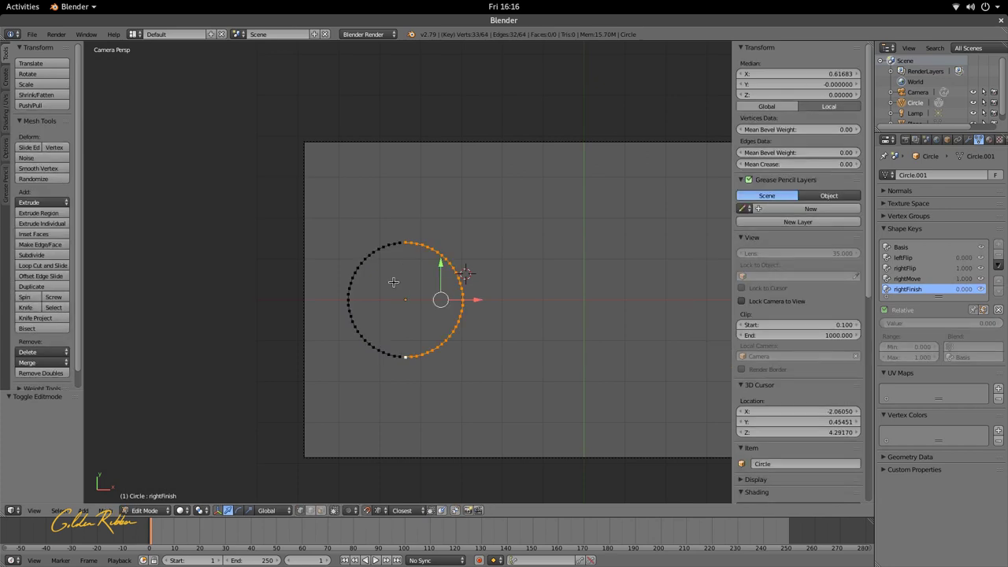
pyautogui.scroll(2, 373, 277)
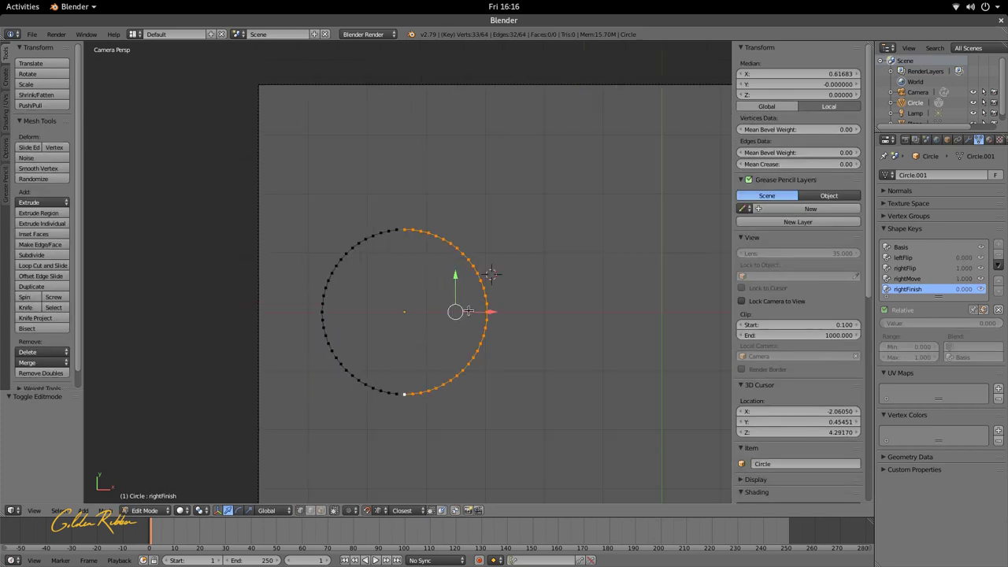
pyautogui.scroll(-1, 468, 308)
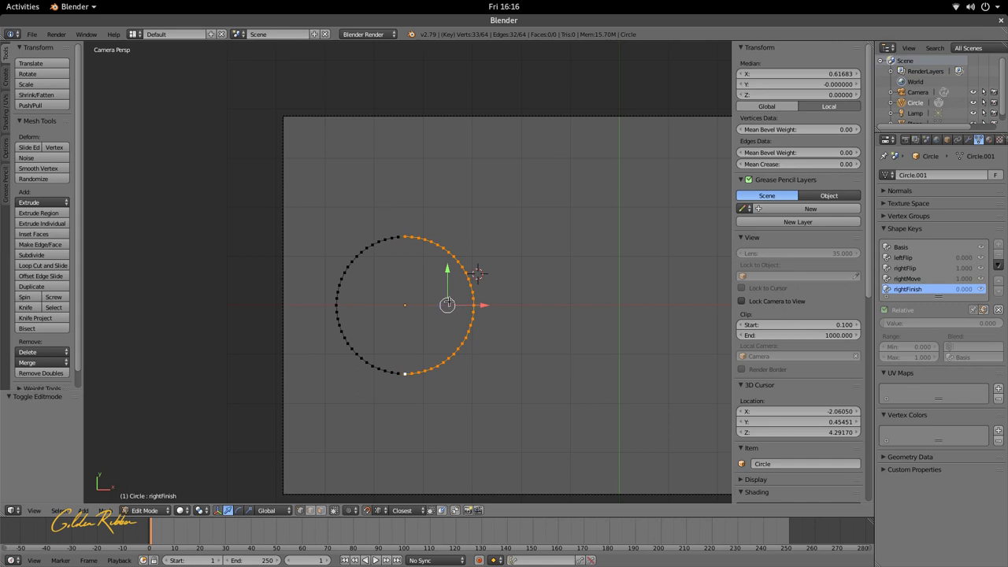
pyautogui.hotkey('ctrl', 'i')
pyautogui.scroll(-2, 411, 300)
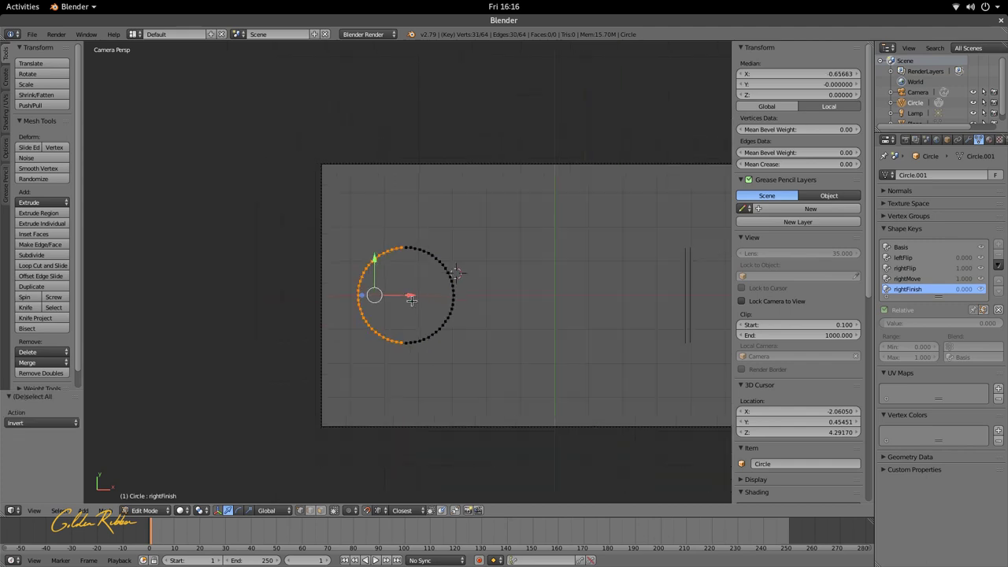
pyautogui.scroll(2, 411, 300)
pyautogui.scroll(-3, 410, 287)
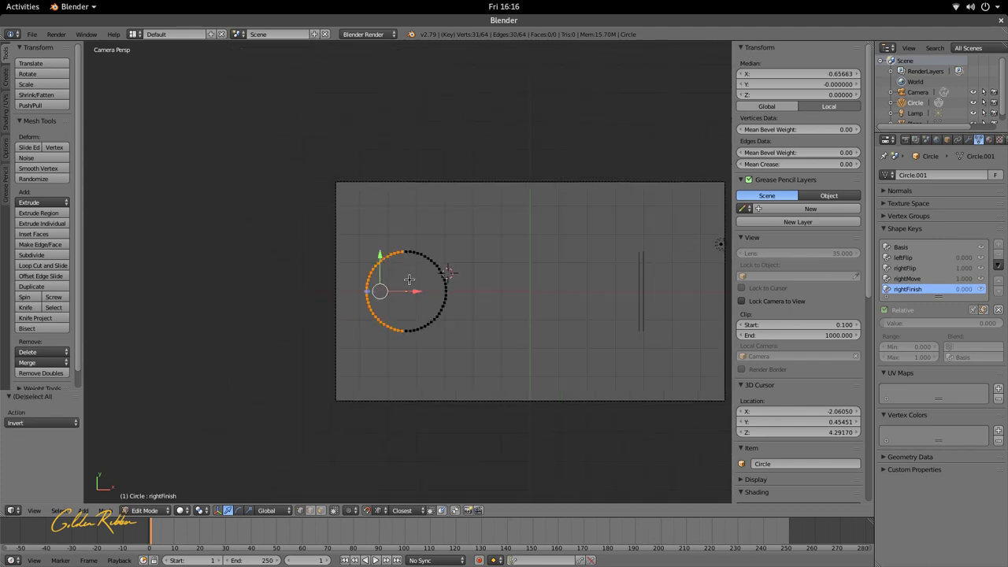
# Step: Shift the selected half-circle vertices along X toward the capsule's straight edges
pyautogui.press('g')
pyautogui.press('x')
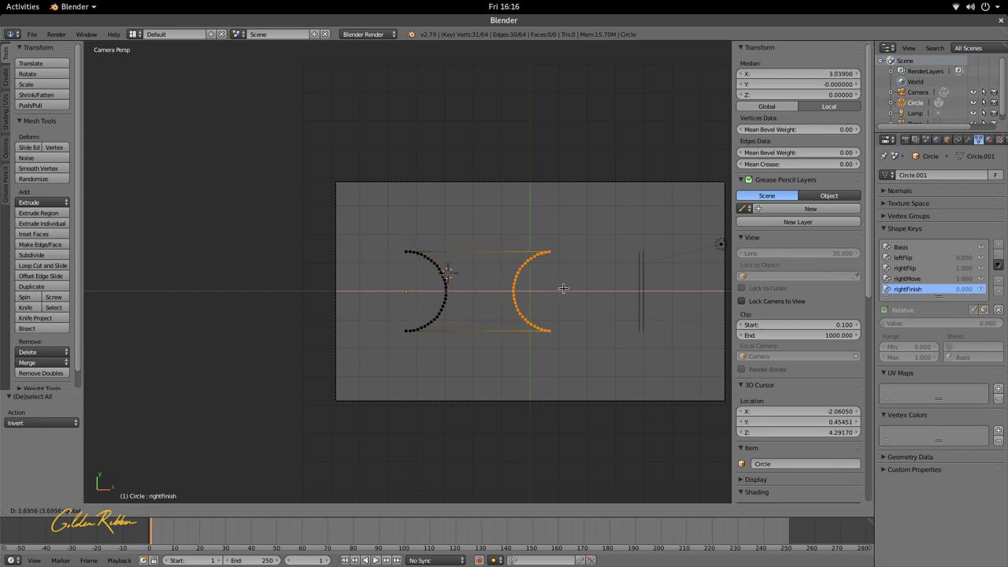
pyautogui.click(650, 291)
pyautogui.keyDown('shift'); pyautogui.moveTo(653, 288); pyautogui.dragTo(427, 218, button='middle'); pyautogui.keyUp('shift')
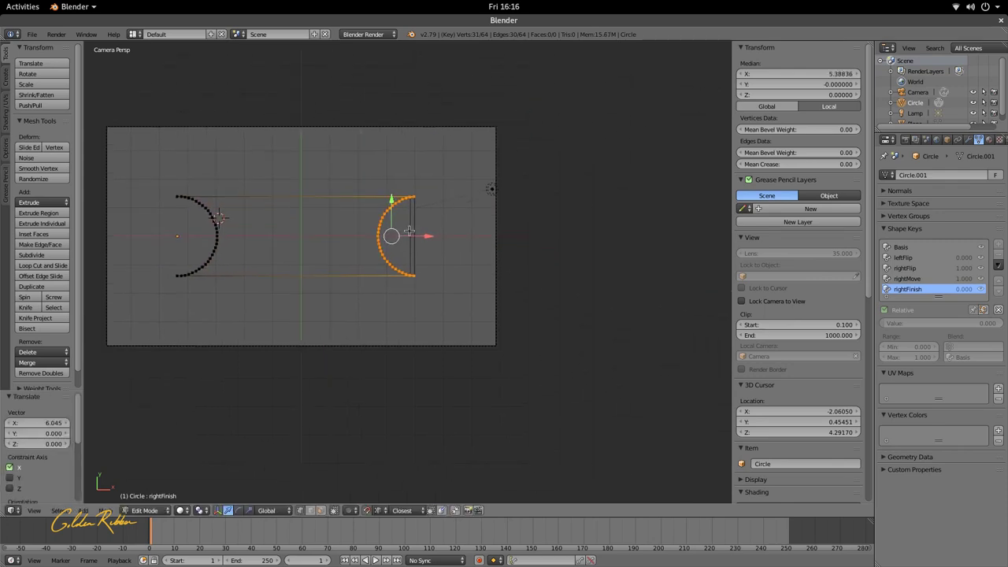
pyautogui.scroll(8, 459, 209)
pyautogui.keyDown('shift'); pyautogui.moveTo(374, 172); pyautogui.dragTo(401, 367, button='middle'); pyautogui.keyUp('shift')
pyautogui.scroll(2, 436, 238)
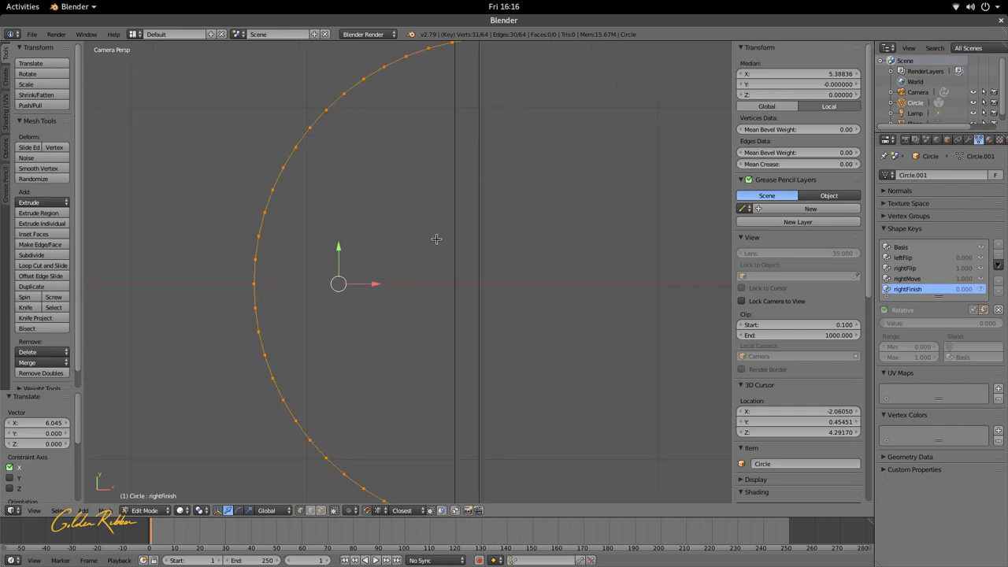
pyautogui.keyDown('shift'); pyautogui.moveTo(437, 239); pyautogui.dragTo(441, 410, button='middle'); pyautogui.keyUp('shift')
pyautogui.scroll(5, 490, 158)
pyautogui.scroll(-1, 474, 175)
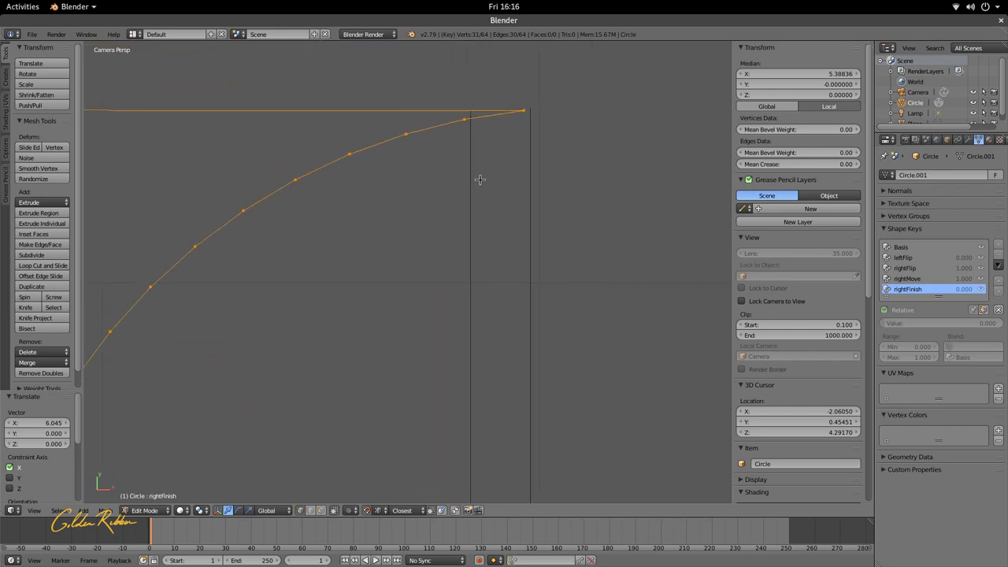
pyautogui.keyDown('shift'); pyautogui.moveTo(475, 176); pyautogui.dragTo(418, 200, button='middle'); pyautogui.keyUp('shift')
pyautogui.scroll(-4, 391, 262)
# Step: Nudge the arc vertices in small X steps until the arc ends meet the straight edges
pyautogui.press('g')
pyautogui.press('x')
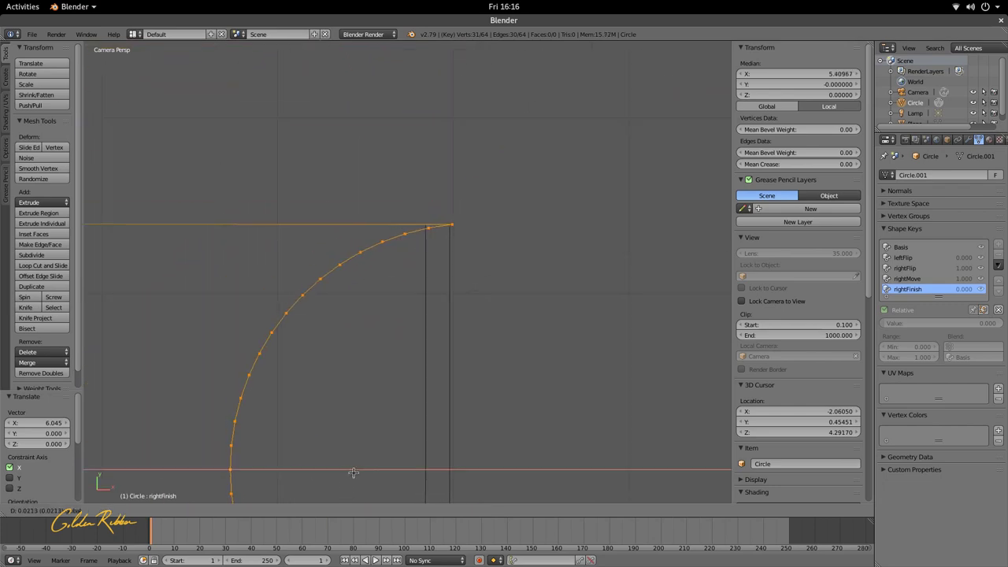
pyautogui.click(349, 469)
pyautogui.scroll(6, 447, 217)
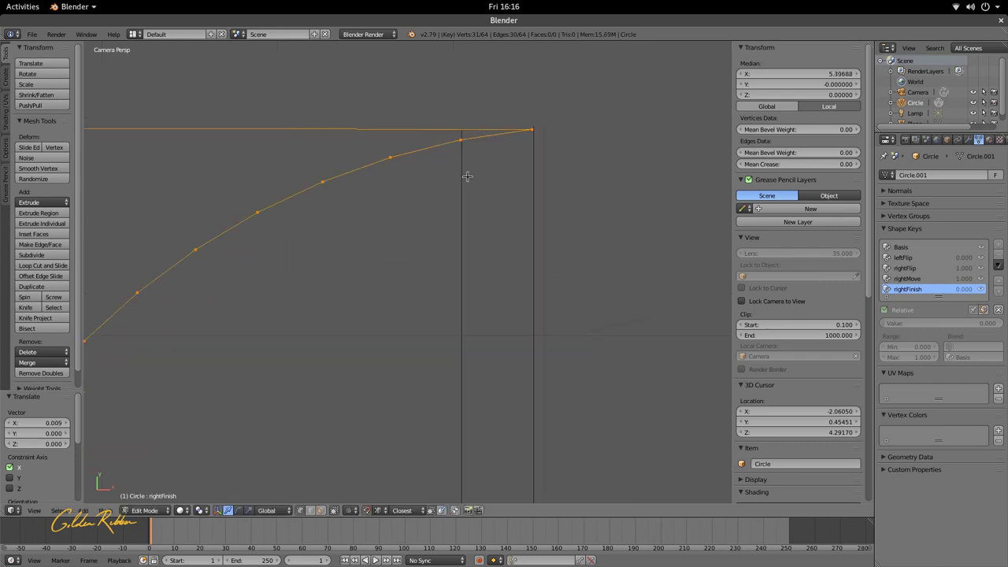
pyautogui.scroll(-5, 448, 217)
pyautogui.scroll(-3, 386, 374)
pyautogui.press('g')
pyautogui.press('x')
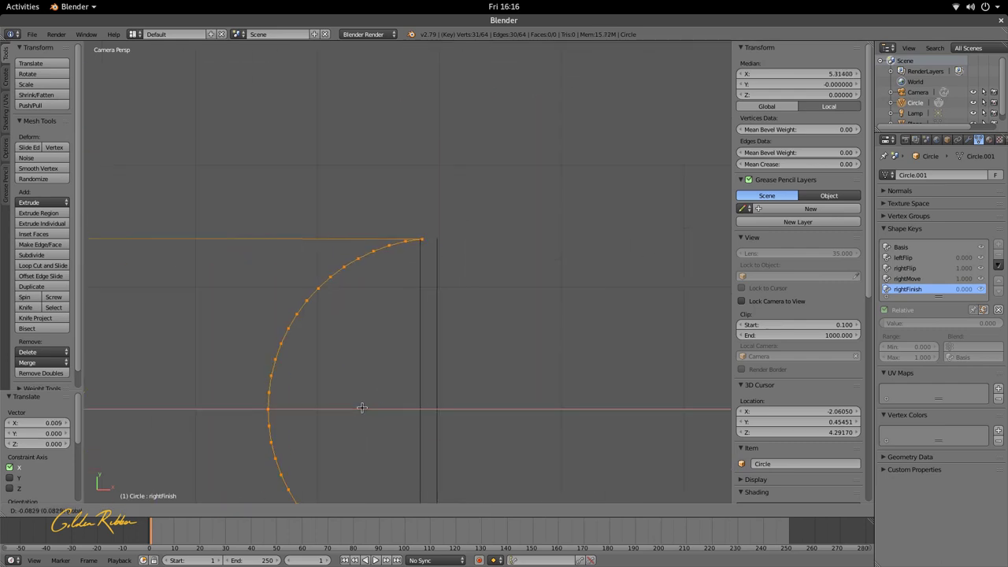
pyautogui.click(354, 407)
pyautogui.scroll(5, 465, 170)
pyautogui.keyDown('shift'); pyautogui.moveTo(465, 170); pyautogui.dragTo(385, 213, button='middle'); pyautogui.keyUp('shift')
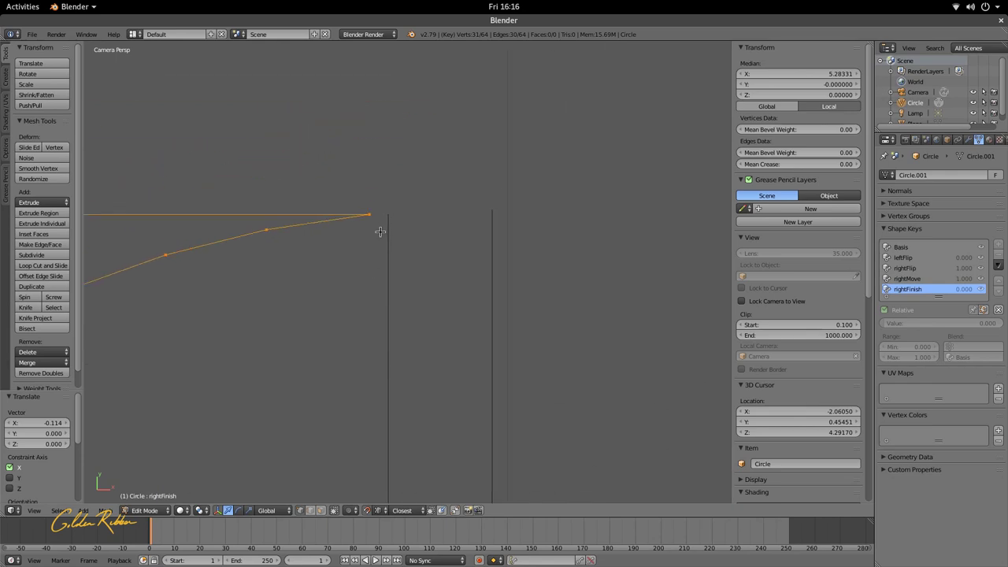
pyautogui.press('g')
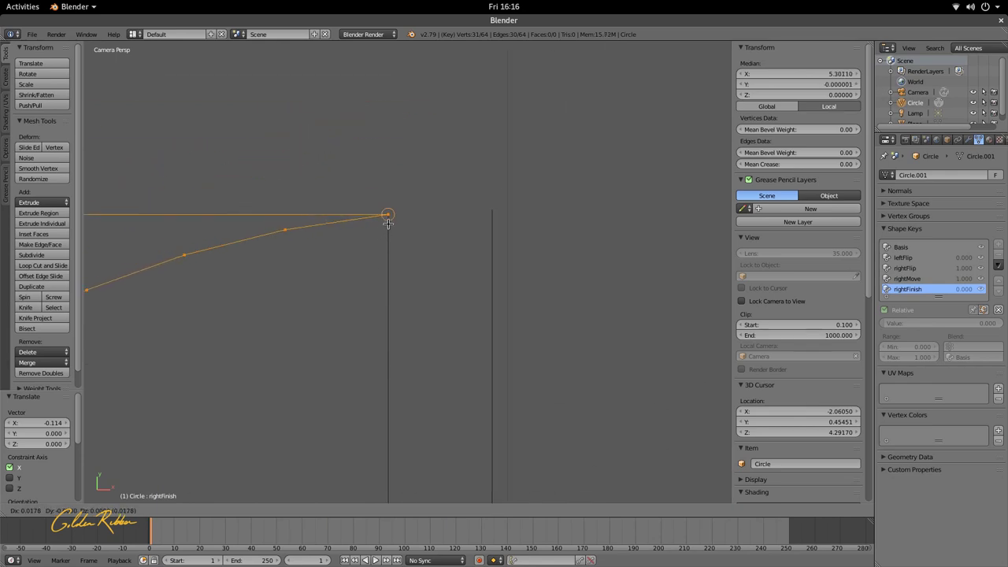
pyautogui.click(388, 221)
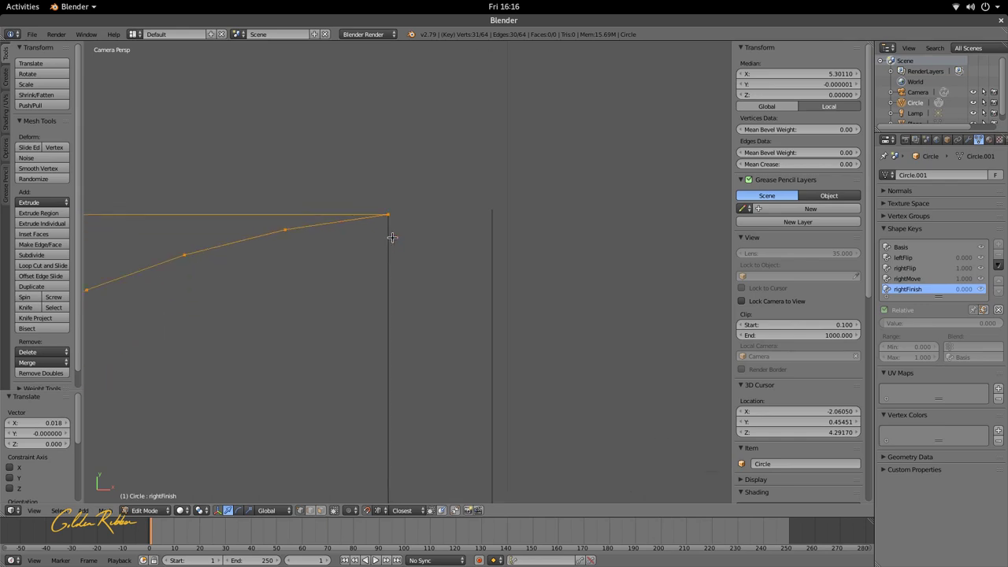
# Step: Inspect the arc's top corner for a flush fit and return to Object Mode
pyautogui.scroll(-6, 397, 233)
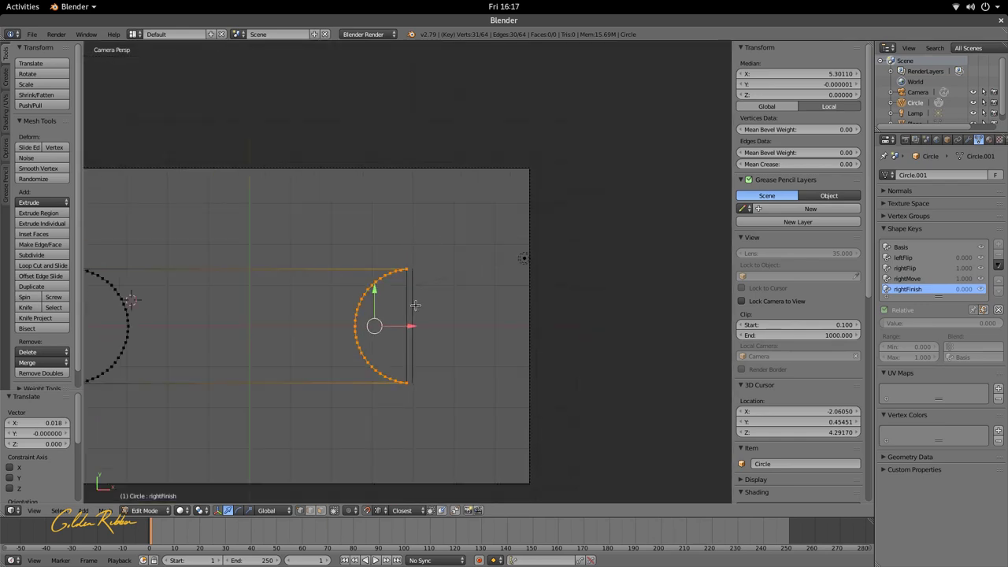
pyautogui.scroll(2, 415, 399)
pyautogui.scroll(5, 394, 246)
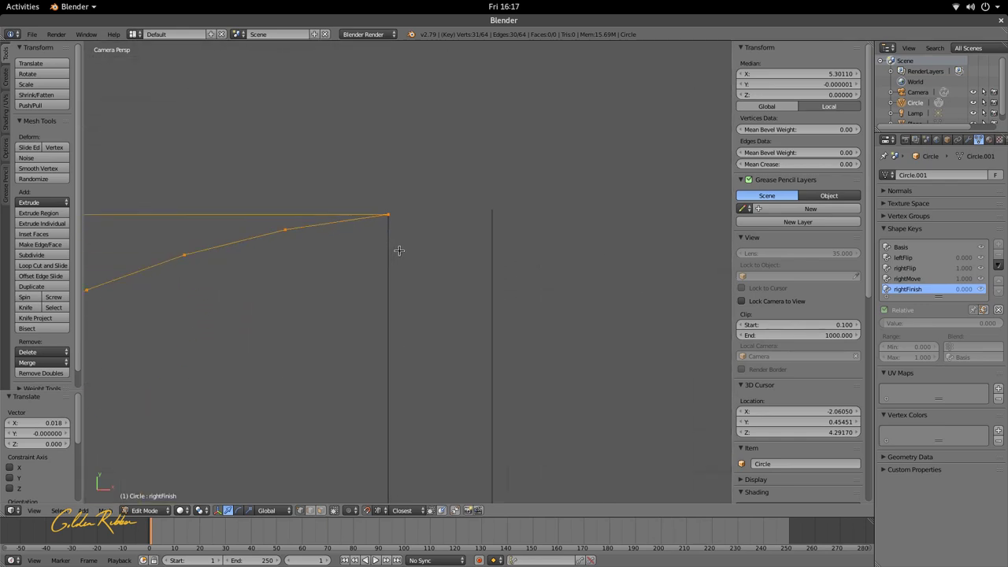
pyautogui.scroll(-4, 399, 246)
pyautogui.keyDown('shift'); pyautogui.moveTo(399, 266); pyautogui.dragTo(476, 217, button='middle'); pyautogui.keyUp('shift')
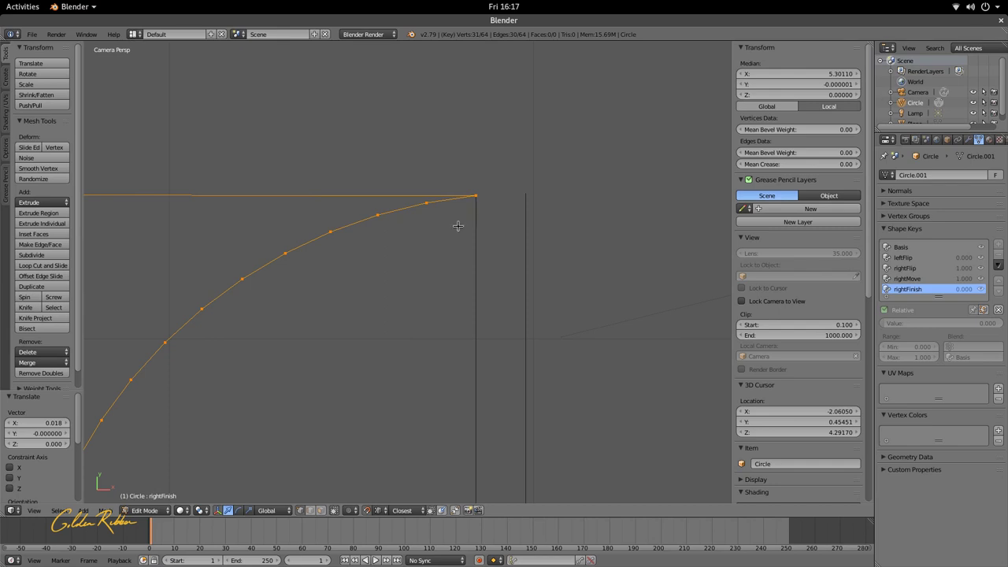
pyautogui.scroll(-6, 458, 226)
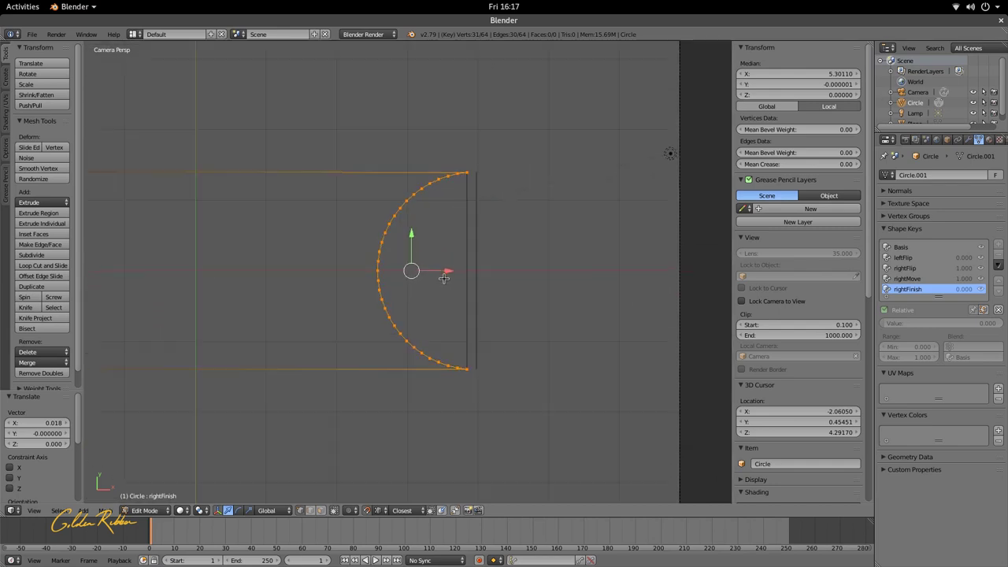
pyautogui.press('Tab')
pyautogui.press('Tab')
pyautogui.press('Tab')
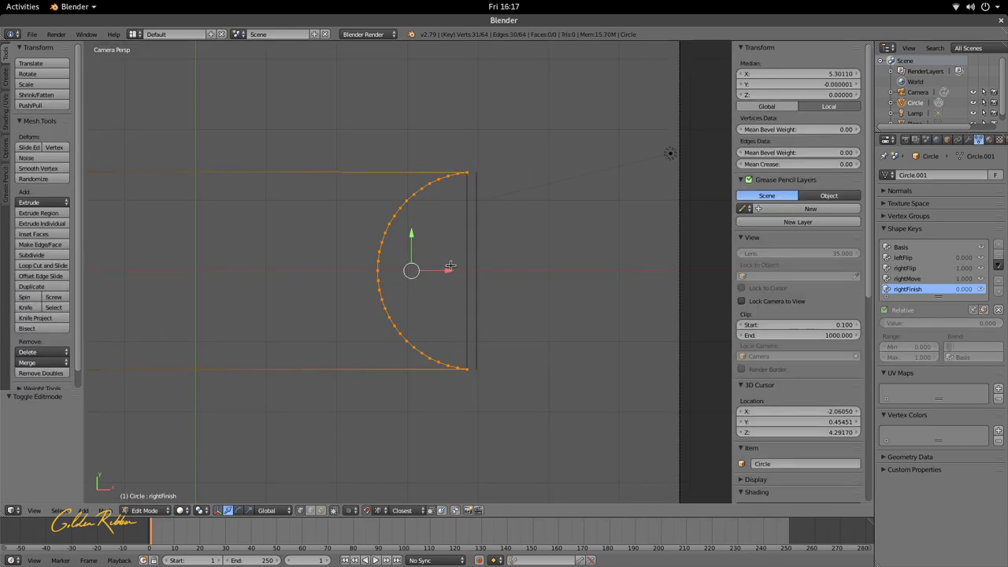
pyautogui.scroll(-2, 451, 266)
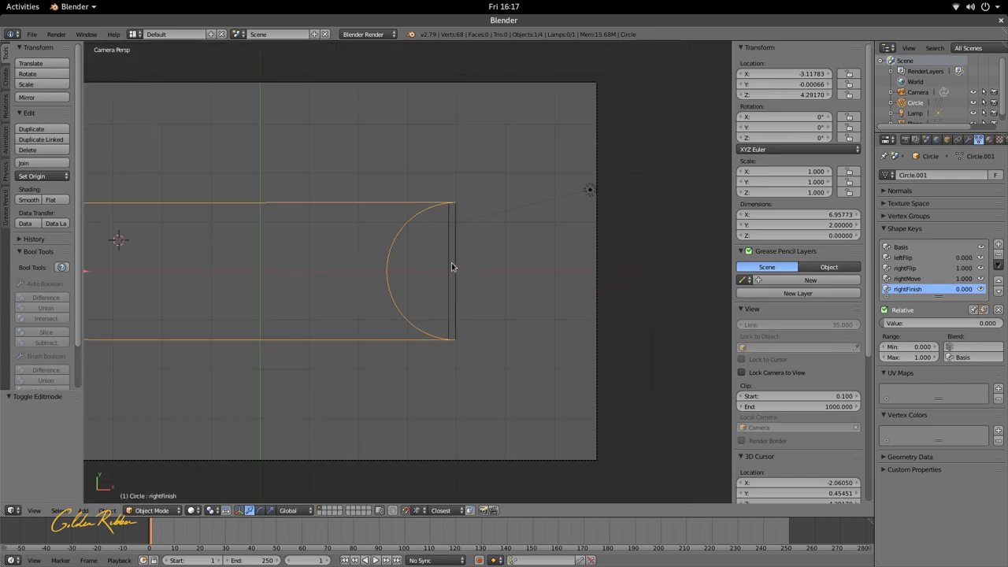
pyautogui.press('Tab')
pyautogui.scroll(-3, 441, 269)
pyautogui.press('Tab')
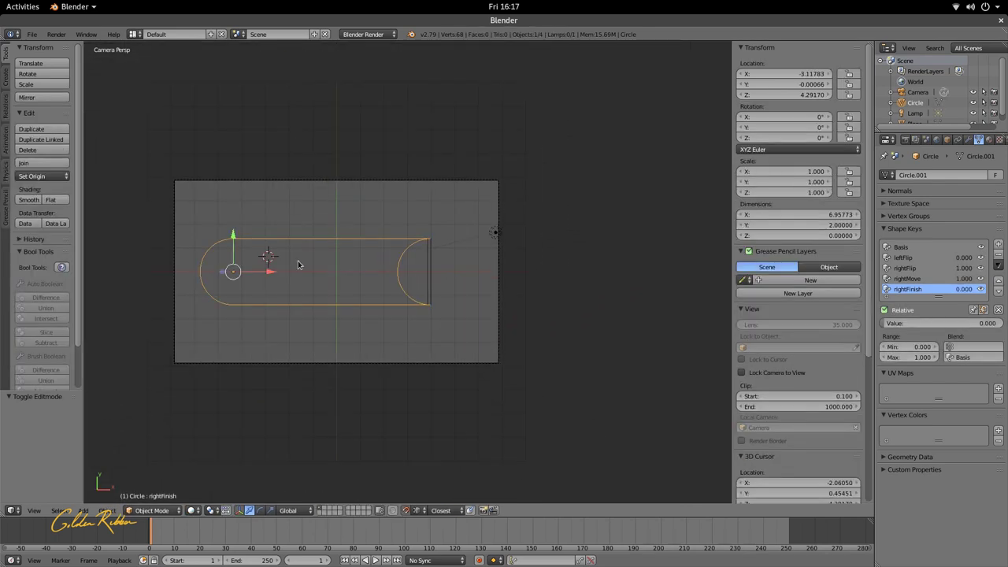
pyautogui.scroll(1, 298, 264)
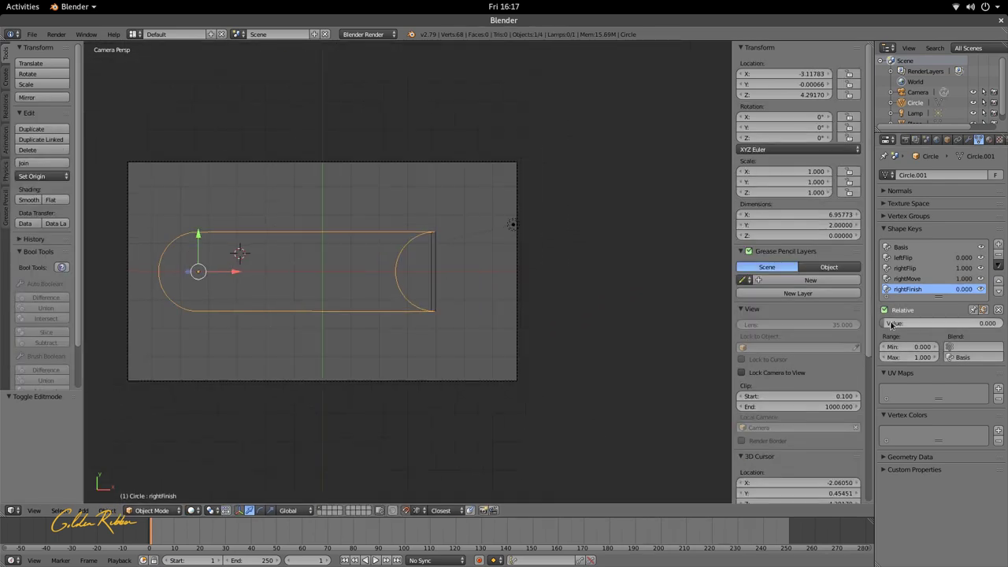
pyautogui.moveTo(893, 324)
pyautogui.mouseDown()
pyautogui.moveTo(1001, 323)
pyautogui.moveTo(883, 324)
pyautogui.mouseUp()
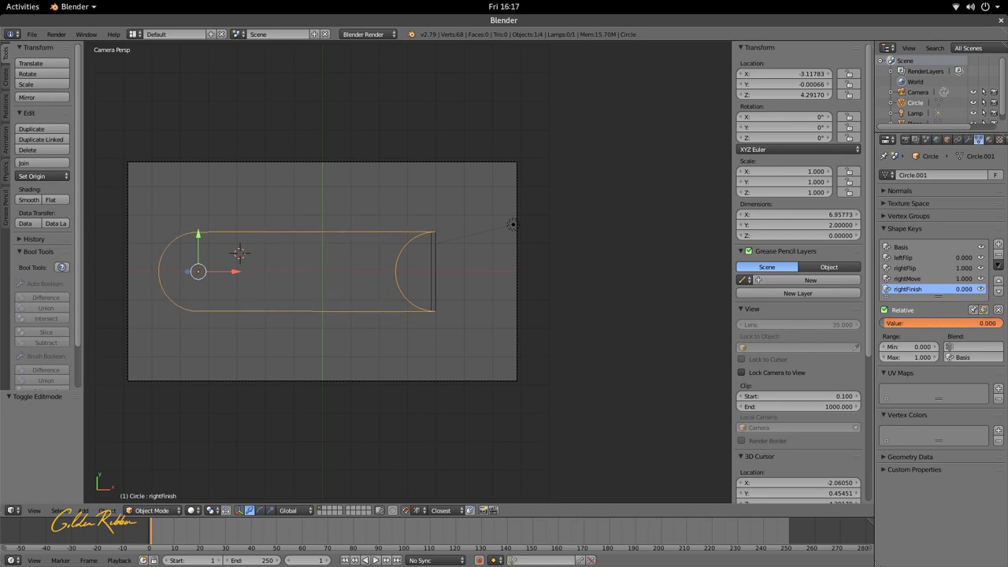
pyautogui.scroll(5, 403, 282)
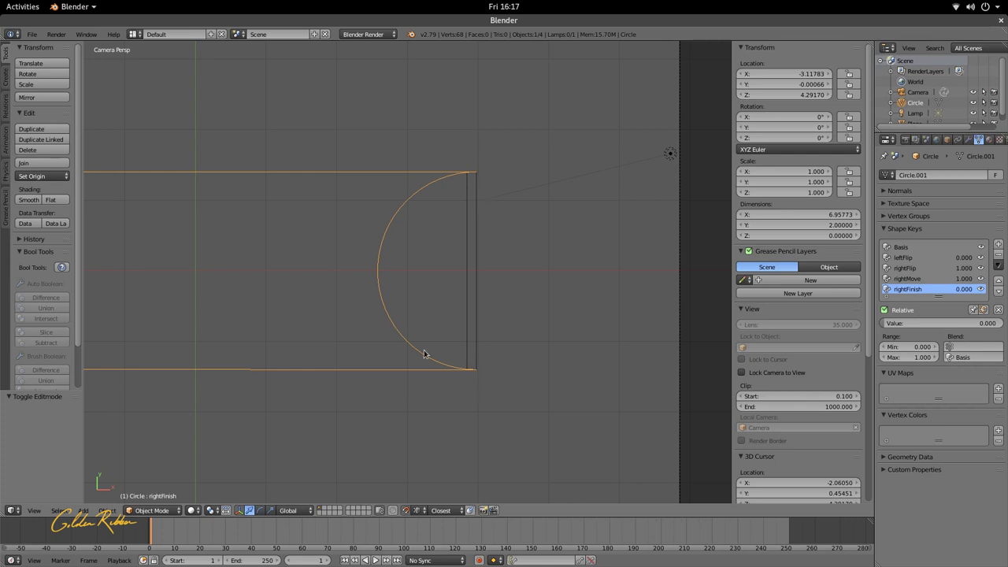
pyautogui.scroll(-3, 586, 238)
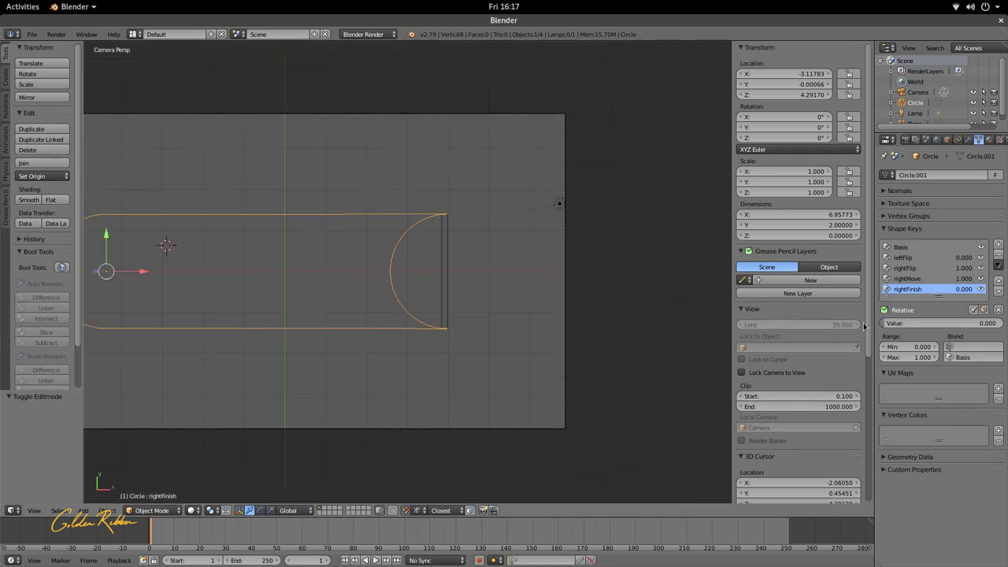
pyautogui.moveTo(884, 324)
pyautogui.mouseDown()
pyautogui.moveTo(996, 324)
pyautogui.moveTo(884, 324)
pyautogui.mouseUp()
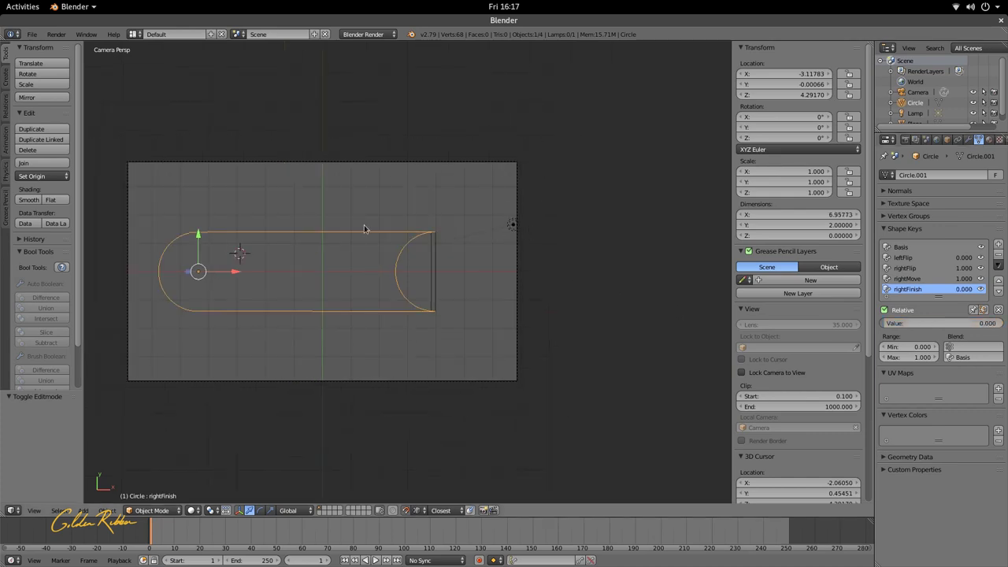
pyautogui.keyDown('shift'); pyautogui.moveTo(305, 213); pyautogui.dragTo(473, 206, button='middle'); pyautogui.keyUp('shift')
pyautogui.scroll(-2, 473, 206)
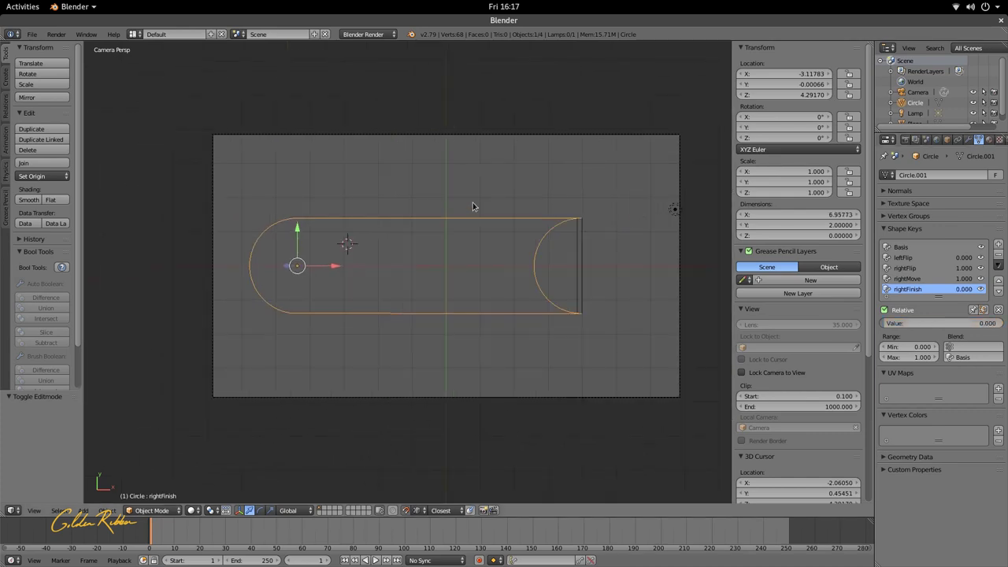
pyautogui.click(917, 267)
# Step: Set rightFlip's value to 0.000, then select rightMove in the shape key list
pyautogui.moveTo(908, 323); pyautogui.dragTo(619, 315)
pyautogui.click(918, 279)
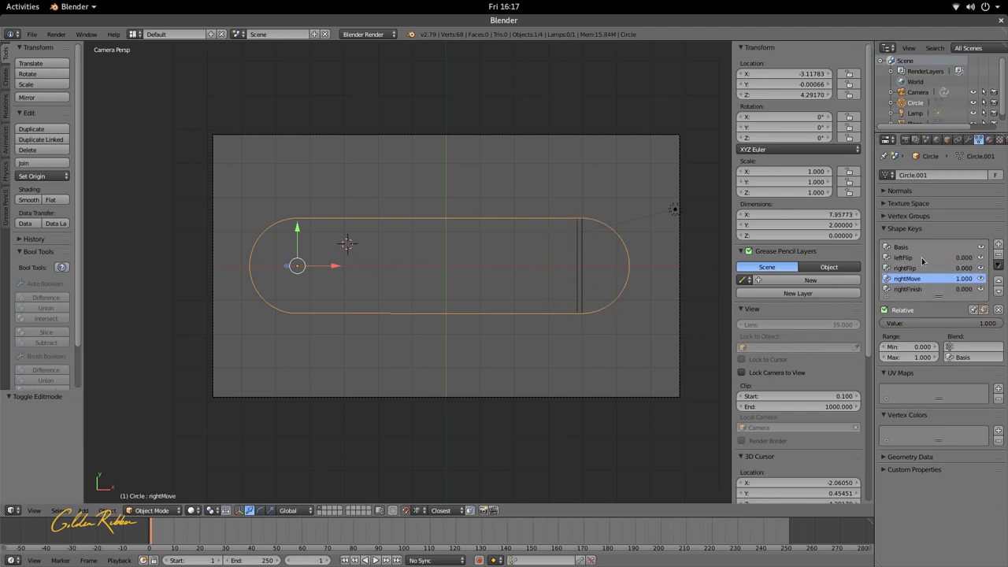
pyautogui.click(914, 268)
pyautogui.click(909, 289)
pyautogui.click(910, 268)
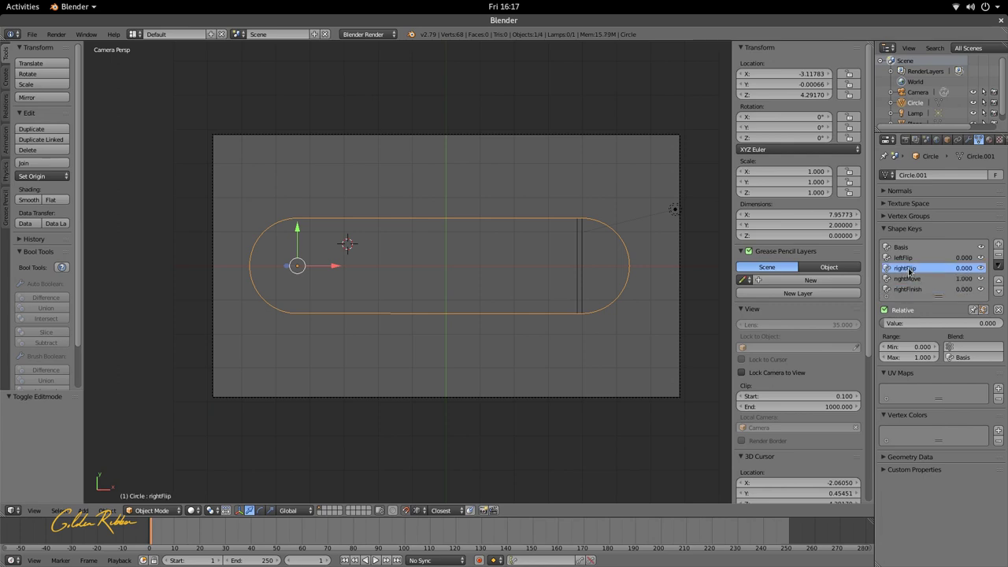
pyautogui.click(912, 279)
pyautogui.moveTo(924, 325)
pyautogui.mouseDown()
pyautogui.moveTo(803, 324)
pyautogui.moveTo(924, 326)
pyautogui.mouseUp()
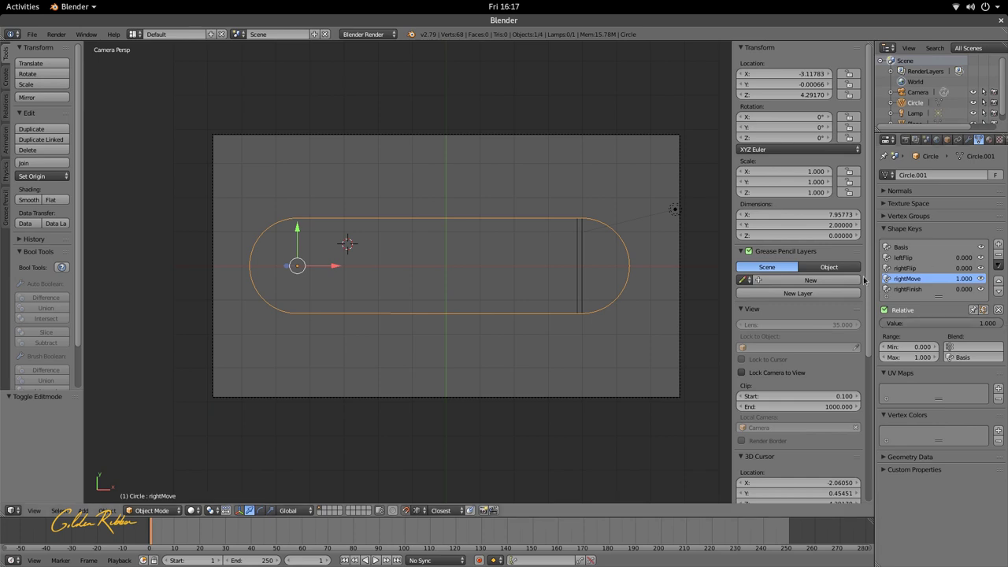
# Step: Drag rightMove's value down to 0.000, collapsing the capsule into a circle
pyautogui.click(900, 291)
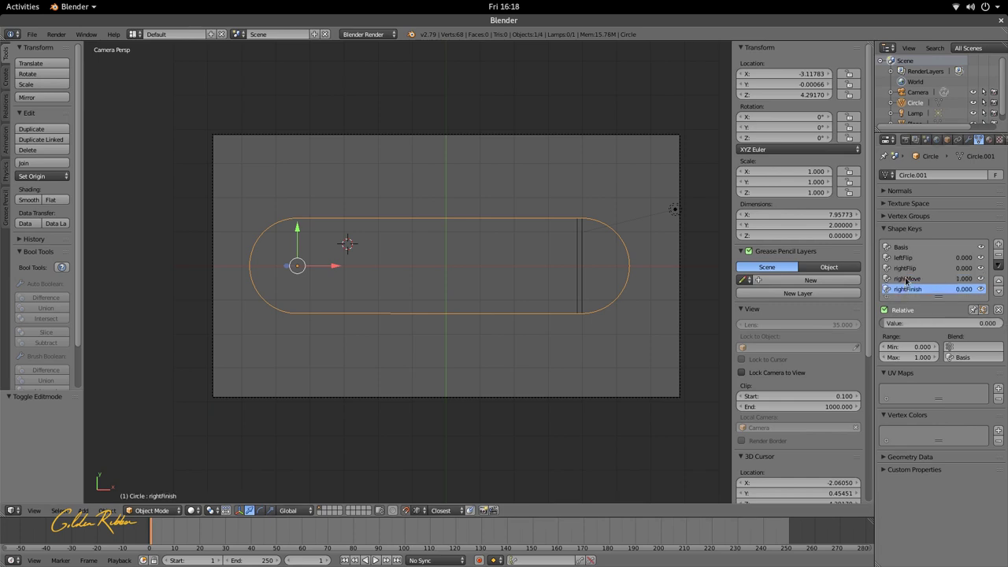
pyautogui.click(905, 280)
pyautogui.click(905, 269)
pyautogui.click(905, 258)
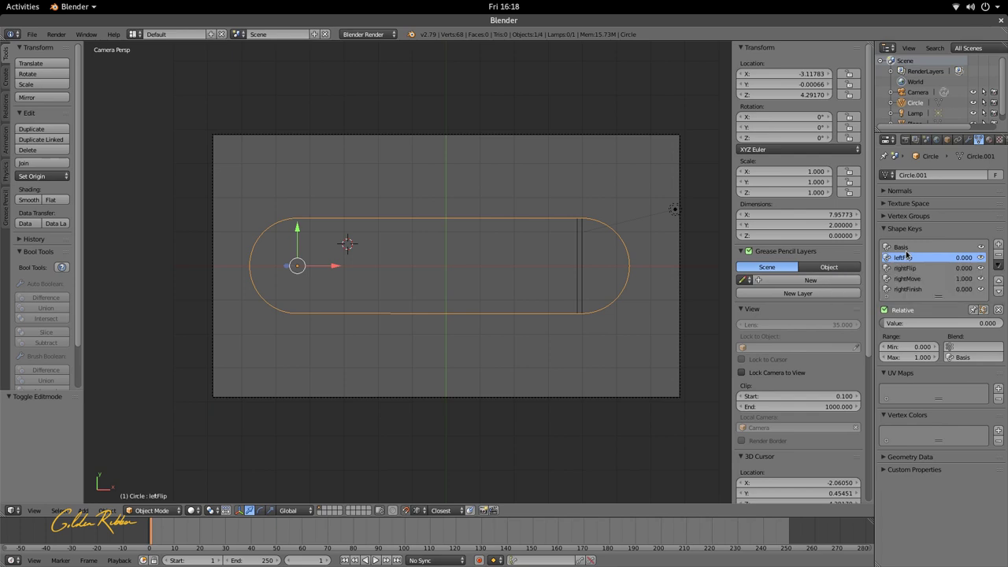
pyautogui.click(920, 279)
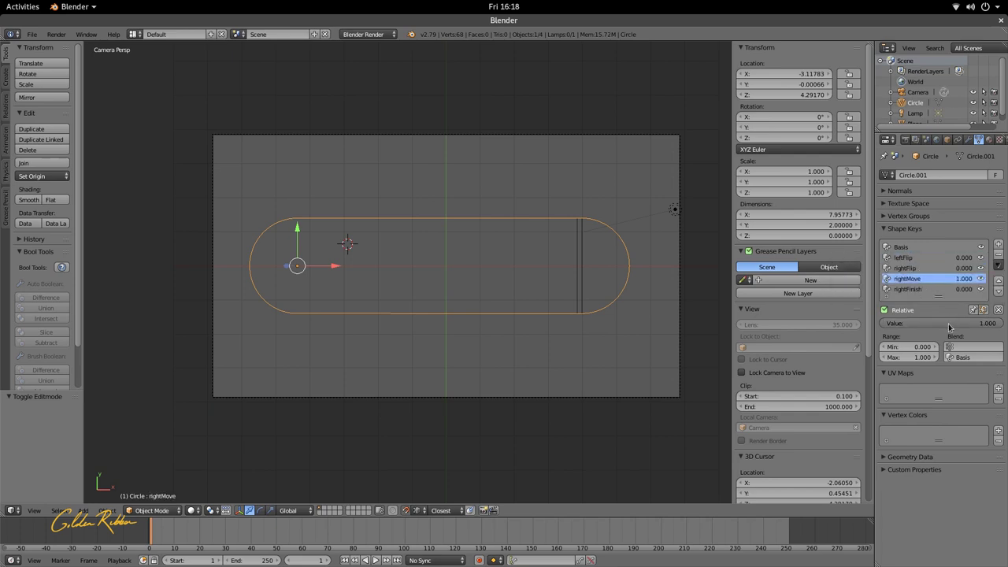
pyautogui.moveTo(949, 327); pyautogui.dragTo(829, 327)
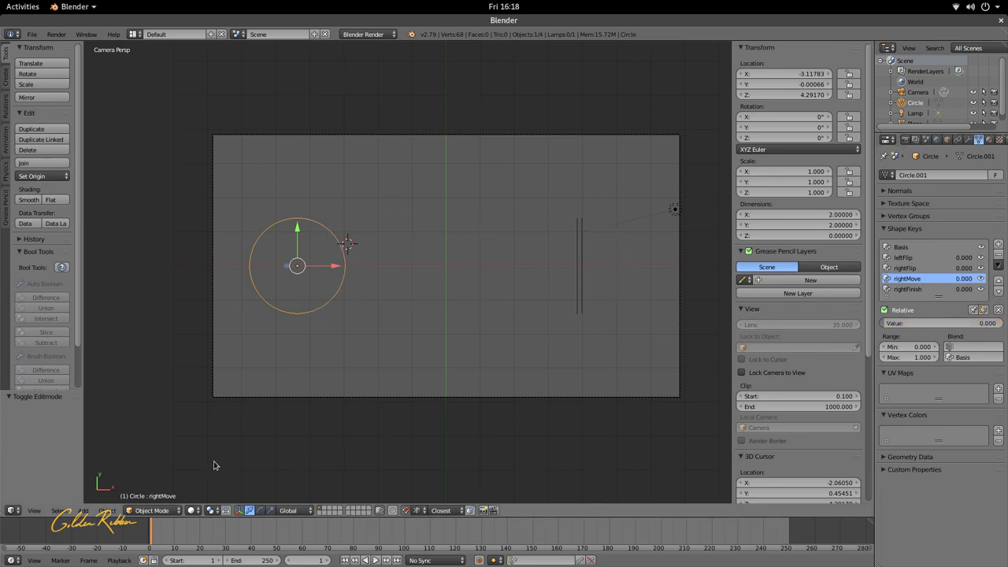
# Step: Cycle through the Basis, leftFlip, rightFlip, rightMove and rightFinish shape keys to compare them
pyautogui.click(923, 268)
pyautogui.click(923, 278)
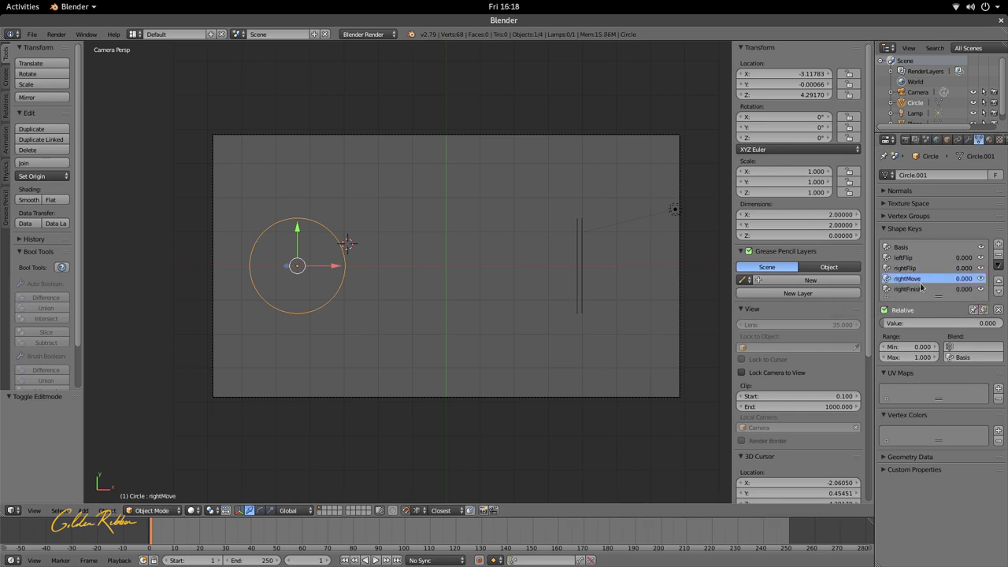
pyautogui.click(923, 289)
pyautogui.click(922, 279)
pyautogui.click(922, 269)
pyautogui.click(920, 258)
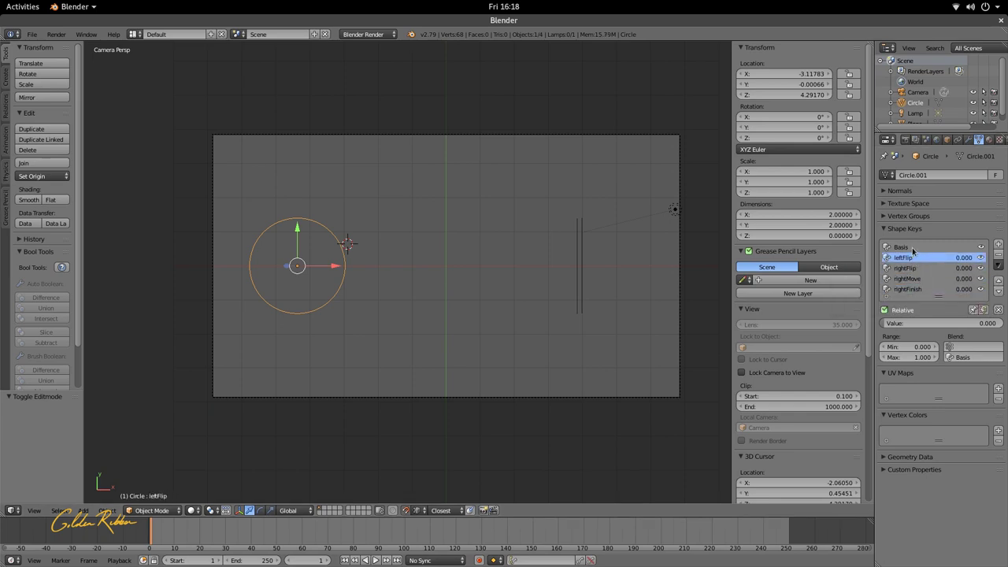
pyautogui.click(912, 248)
pyautogui.click(914, 259)
pyautogui.click(914, 279)
pyautogui.click(913, 289)
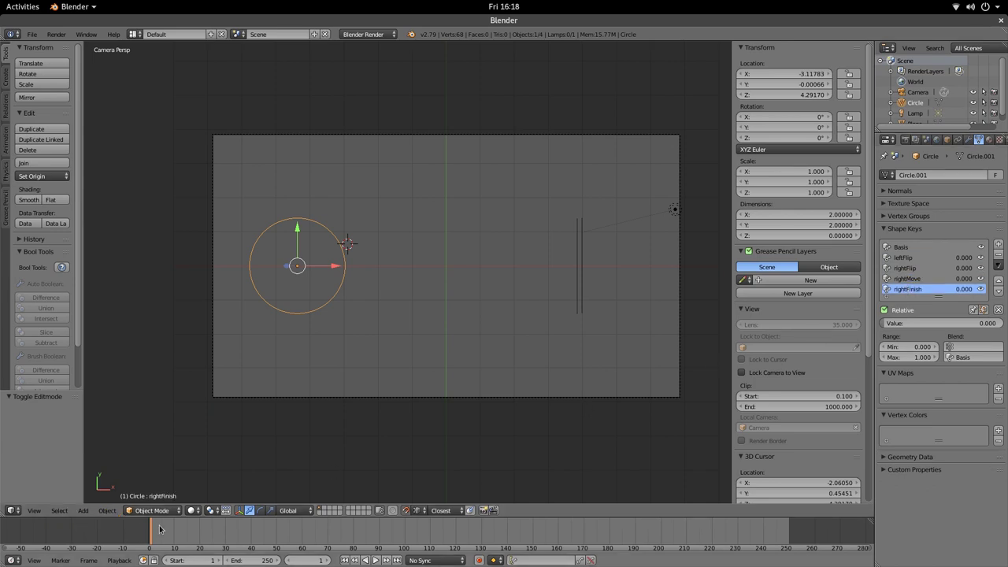
# Step: Select rightFlip and raise its value to 1.000, leaving only the left-facing arc
pyautogui.click(913, 269)
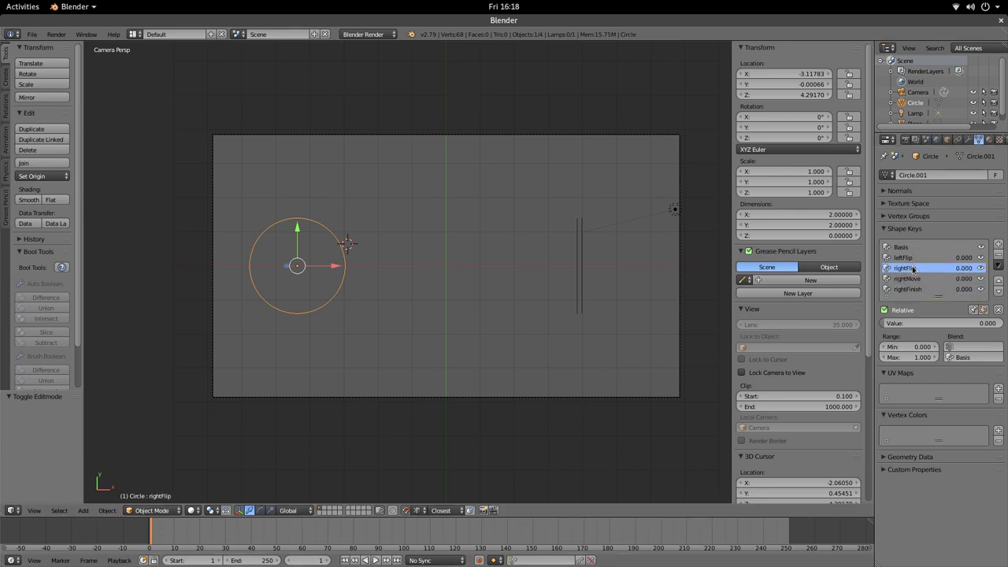
pyautogui.moveTo(918, 323); pyautogui.dragTo(984, 323)
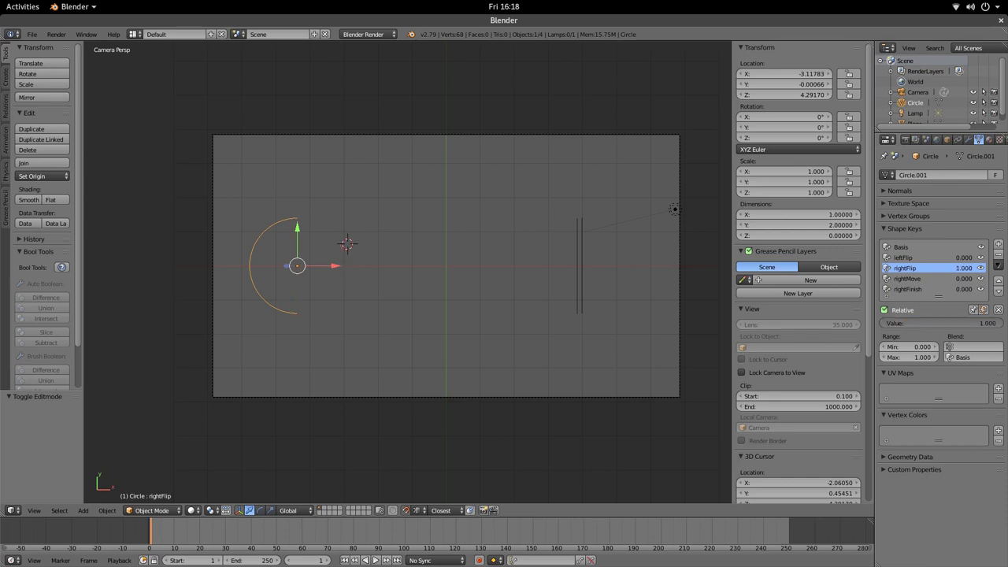
pyautogui.moveTo(984, 323)
pyautogui.mouseDown()
pyautogui.moveTo(918, 322)
pyautogui.moveTo(984, 323)
pyautogui.mouseUp()
# Step: At frame 1, set leftFlip to 1.000 and keyframe it, clearing a stray rightFlip key
pyautogui.rightClick(905, 324)
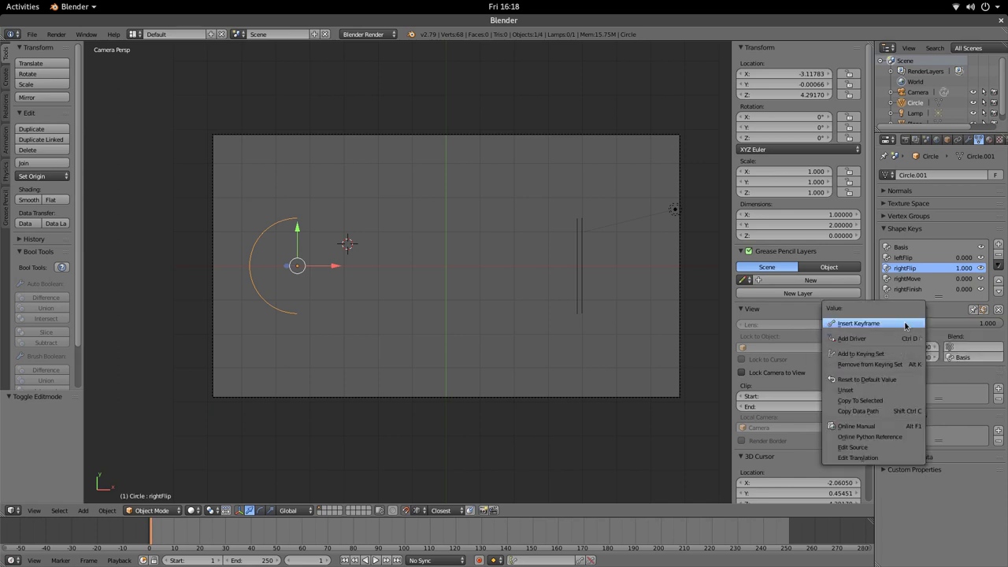
pyautogui.click(905, 323)
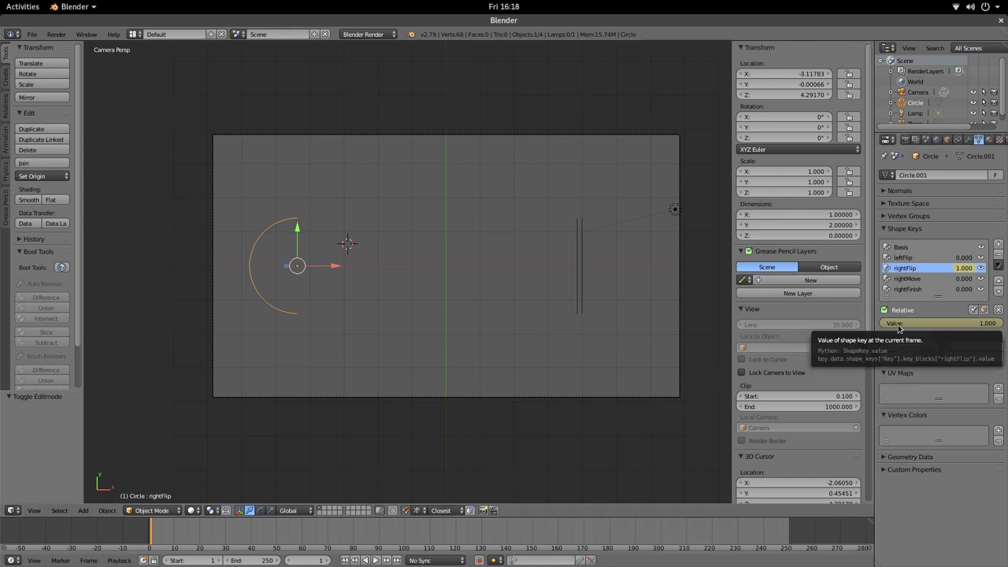
pyautogui.hotkey('alt', 'i')
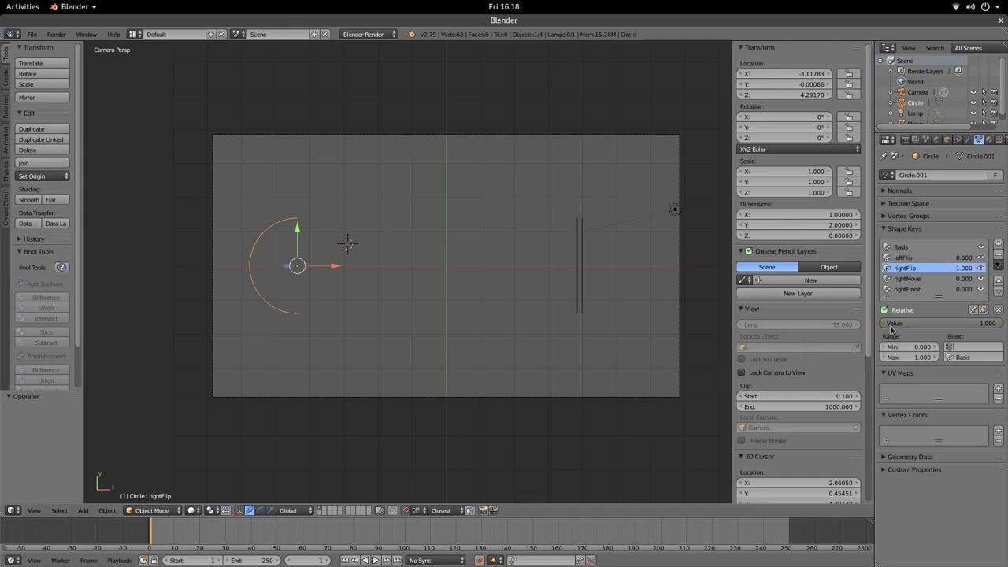
pyautogui.click(903, 258)
pyautogui.moveTo(913, 324); pyautogui.dragTo(884, 325)
pyautogui.click(905, 268)
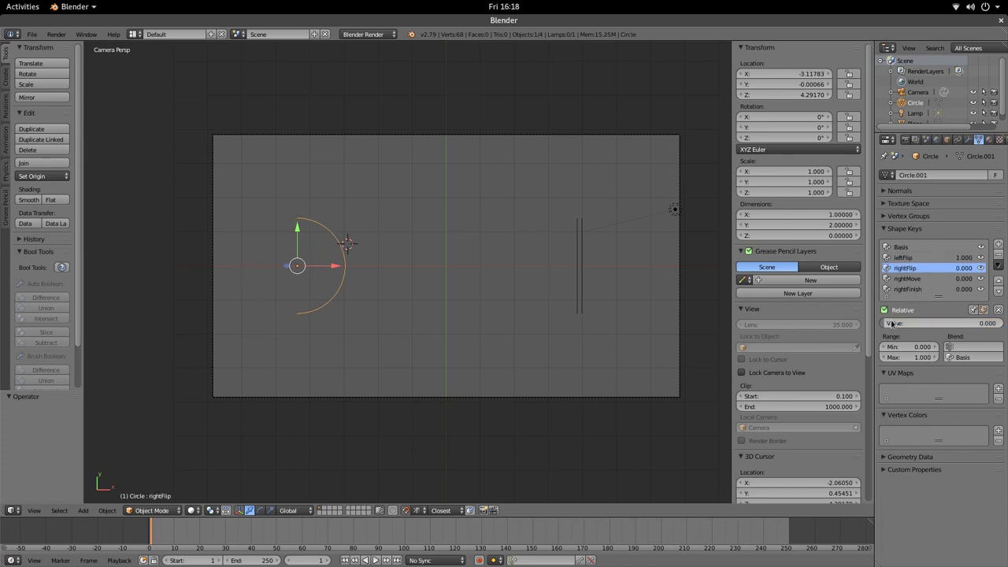
pyautogui.click(908, 278)
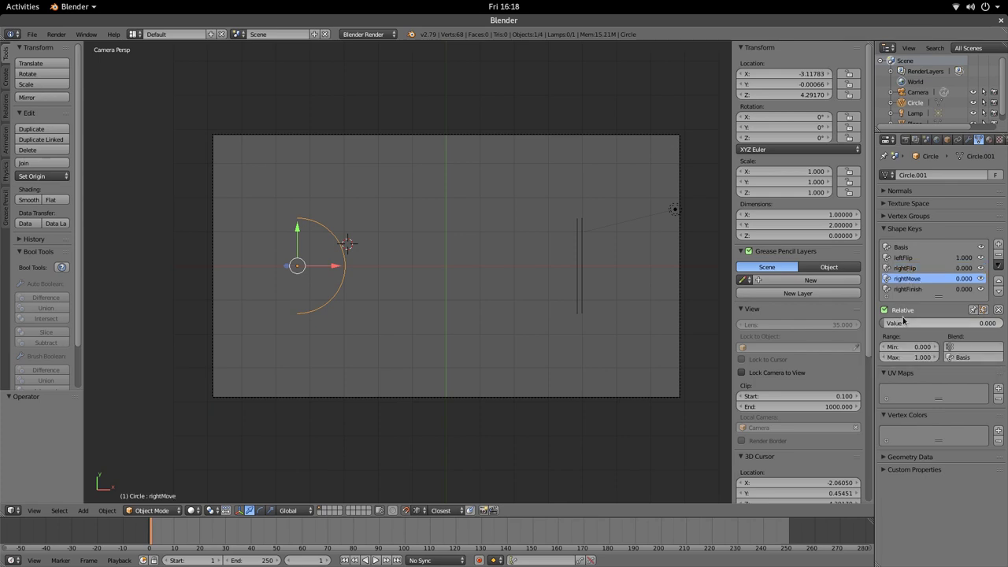
pyautogui.moveTo(889, 323)
pyautogui.mouseDown()
pyautogui.moveTo(998, 324)
pyautogui.moveTo(890, 311)
pyautogui.mouseUp()
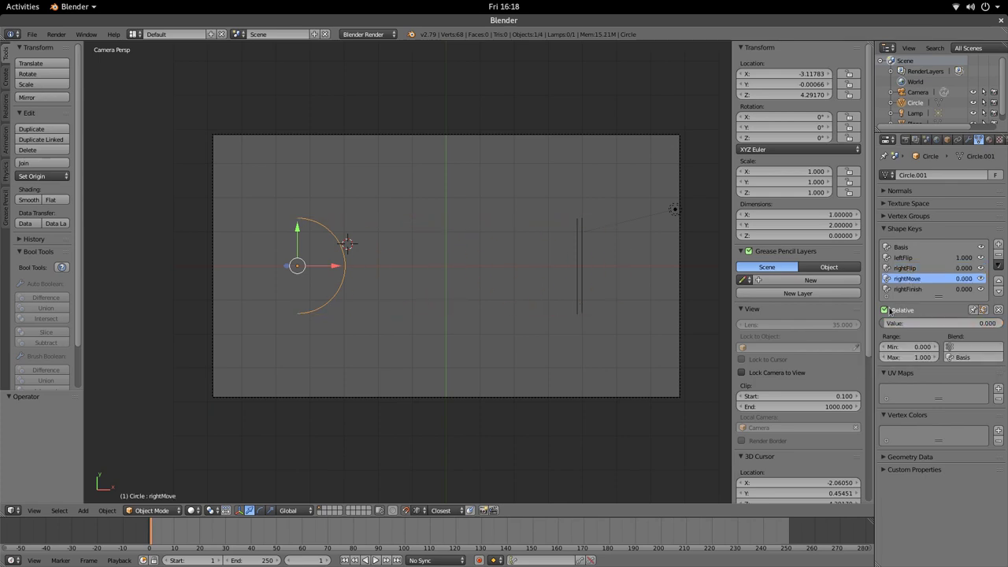
pyautogui.click(906, 260)
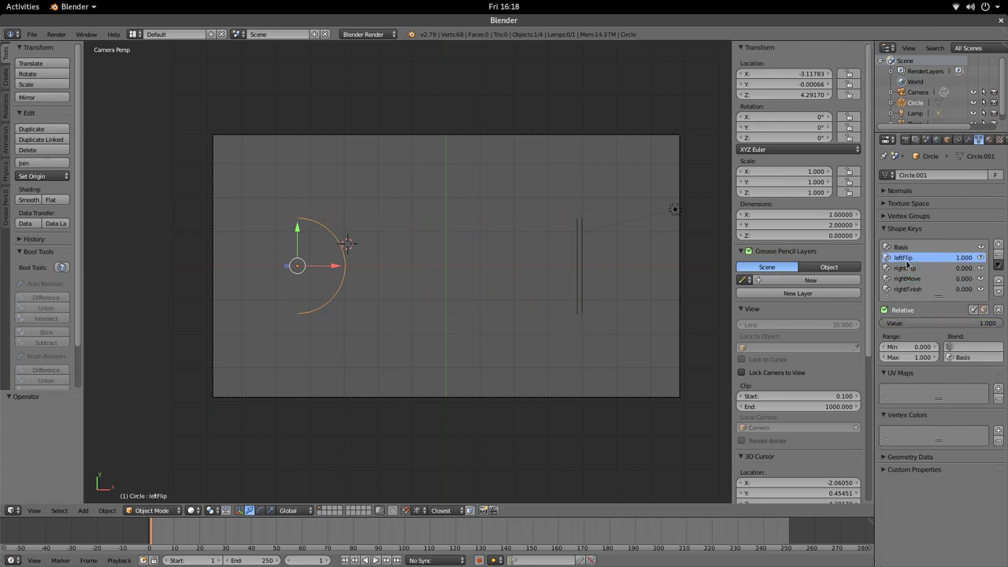
pyautogui.rightClick(900, 330)
pyautogui.click(897, 328)
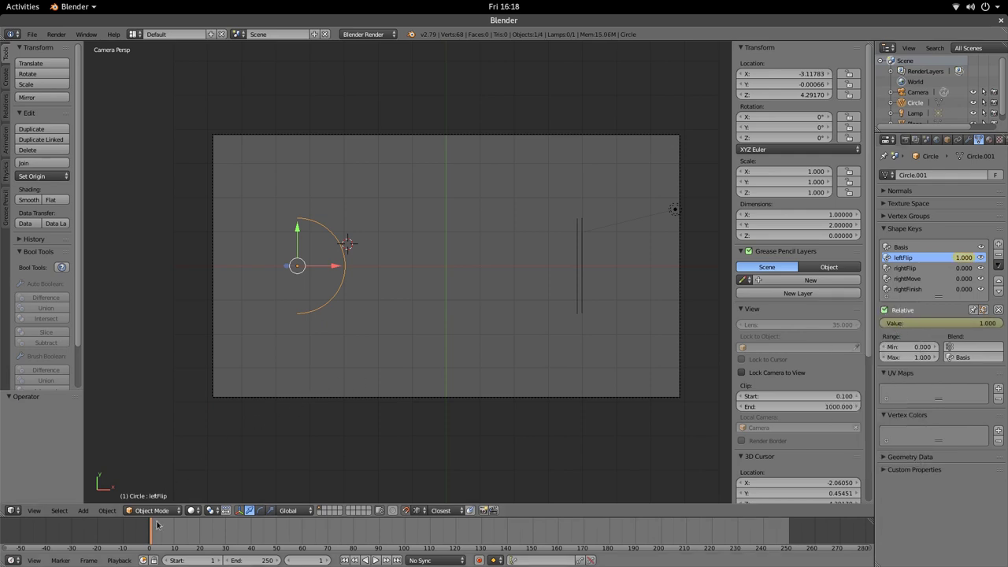
# Step: At frame 26, raise rightMove to 1.000 and insert a keyframe
pyautogui.moveTo(155, 532); pyautogui.dragTo(216, 541)
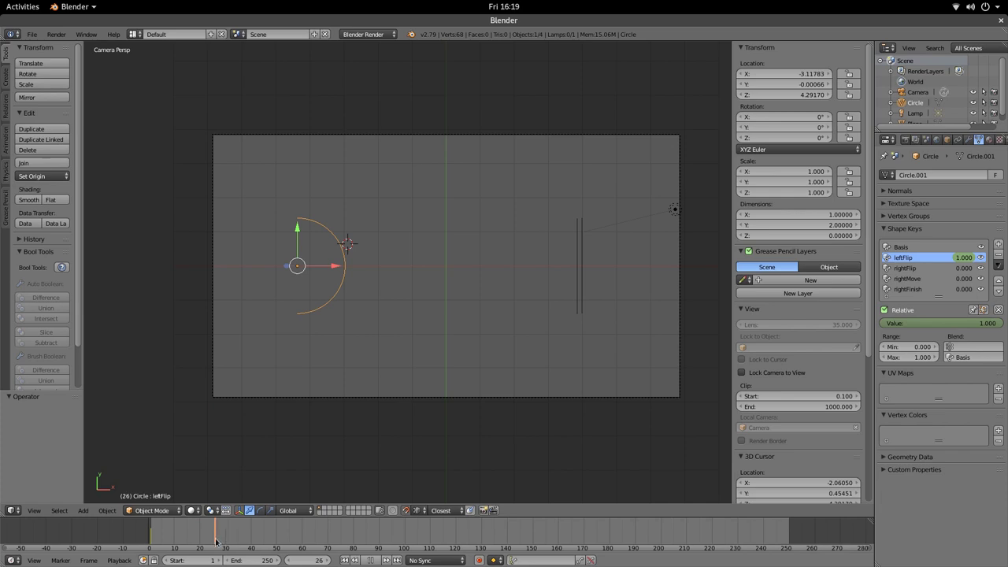
pyautogui.click(907, 279)
pyautogui.moveTo(902, 323); pyautogui.dragTo(988, 323)
pyautogui.rightClick(927, 324)
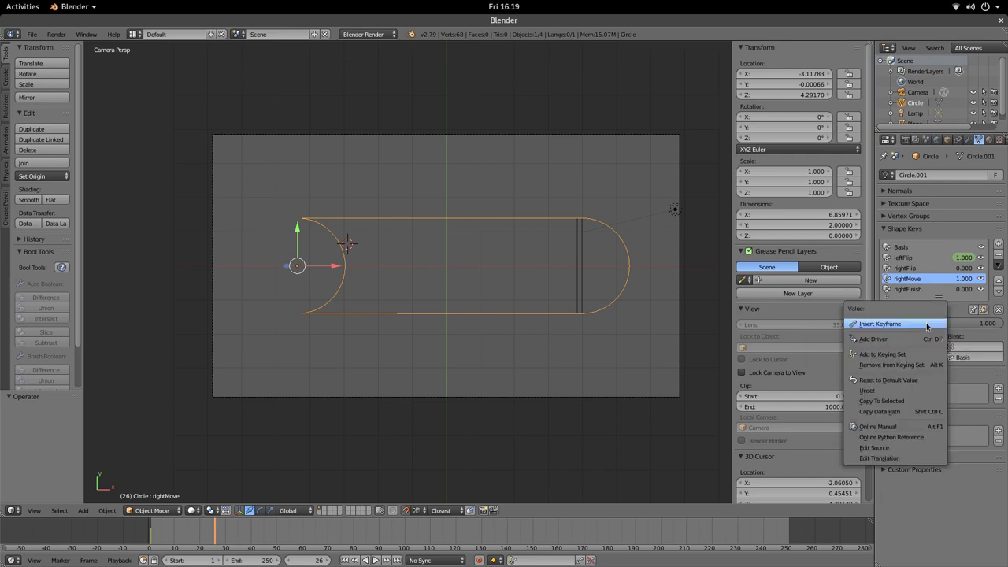
pyautogui.click(926, 323)
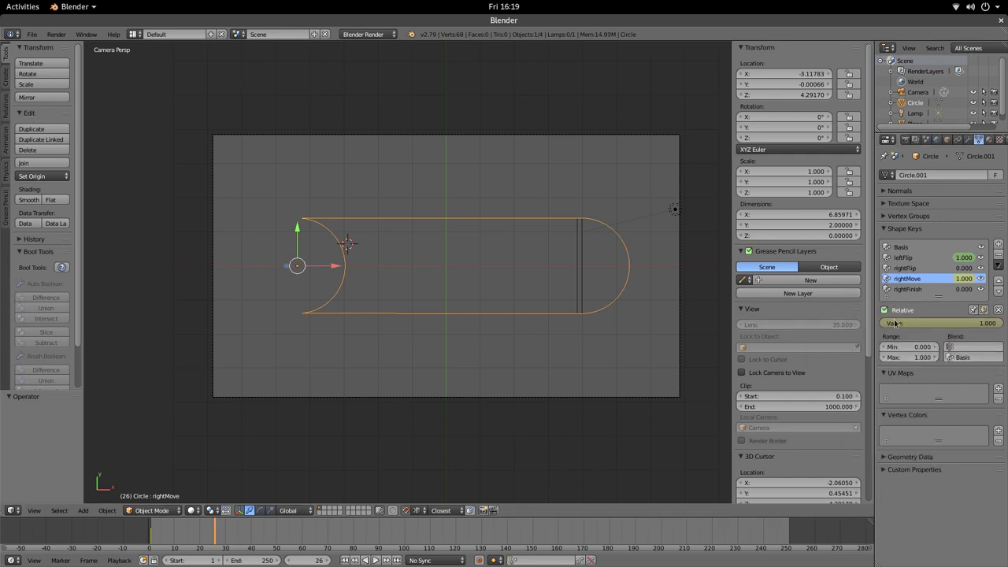
# Step: Back at frame 1, keyframe rightFlip at 0 and play the animation to preview
pyautogui.moveTo(154, 534); pyautogui.dragTo(151, 534)
pyautogui.click(150, 534)
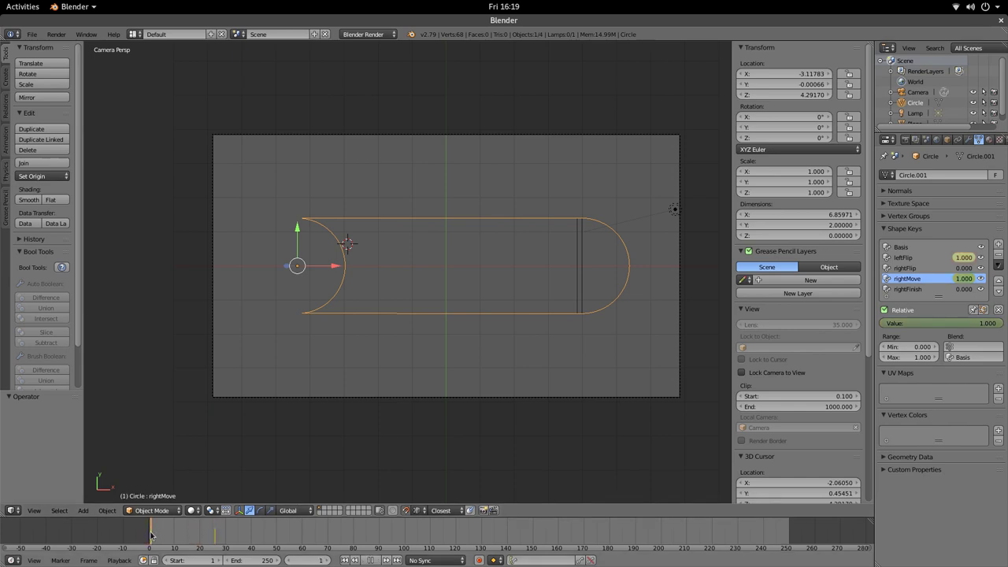
pyautogui.click(915, 267)
pyautogui.rightClick(916, 270)
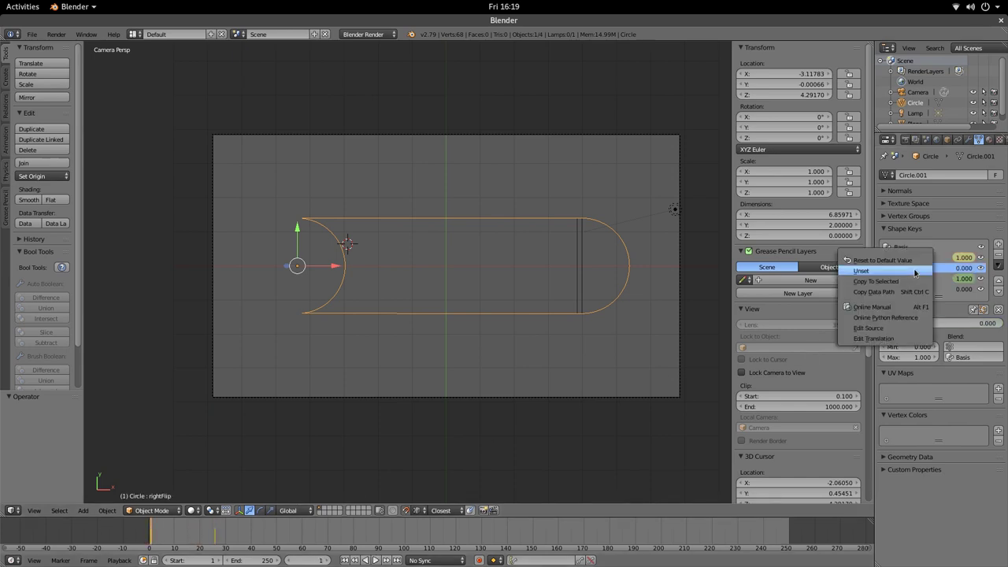
pyautogui.press('Escape')
pyautogui.rightClick(930, 323)
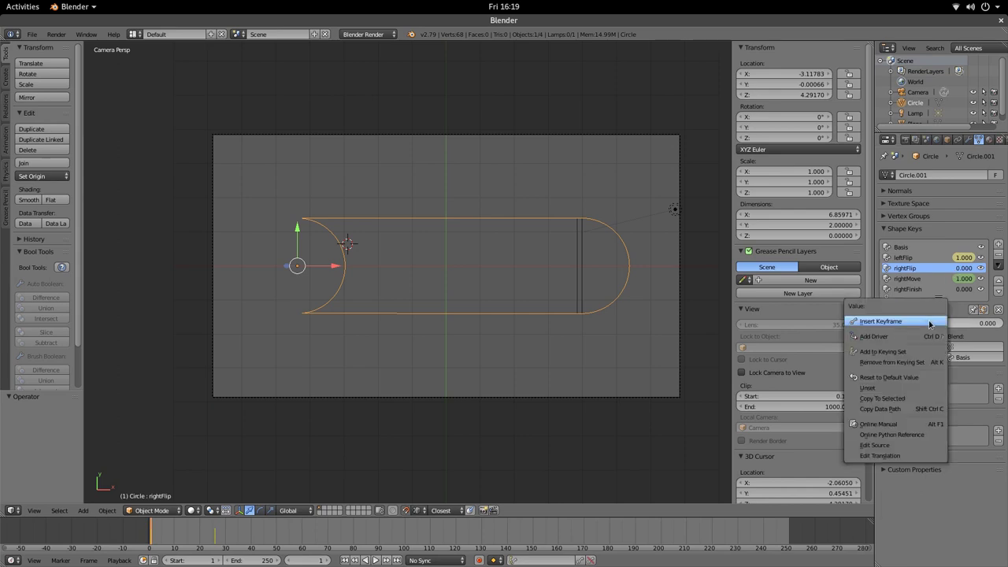
pyautogui.click(923, 322)
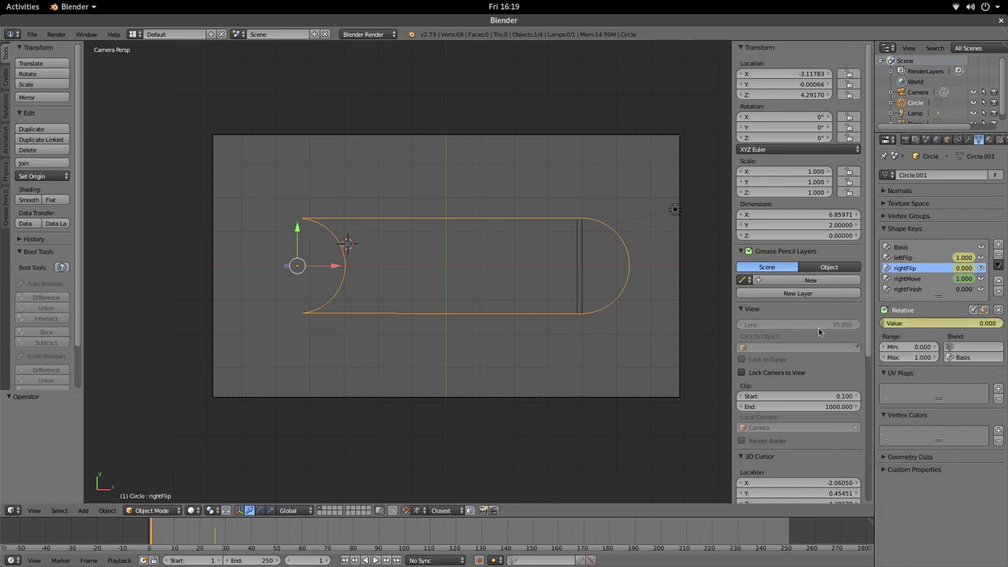
pyautogui.moveTo(146, 542); pyautogui.dragTo(150, 542)
pyautogui.hotkey('alt', 'a')
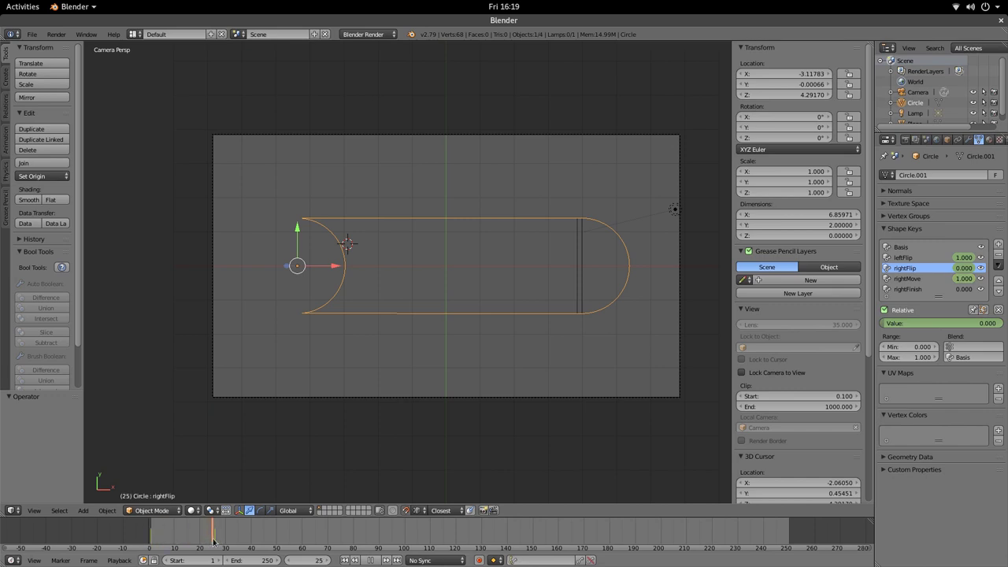
pyautogui.press('Escape')
# Step: Keyframe rightMove at 0 on frame 1 and scrub forward to preview the stretch
pyautogui.click(151, 542)
pyautogui.click(927, 280)
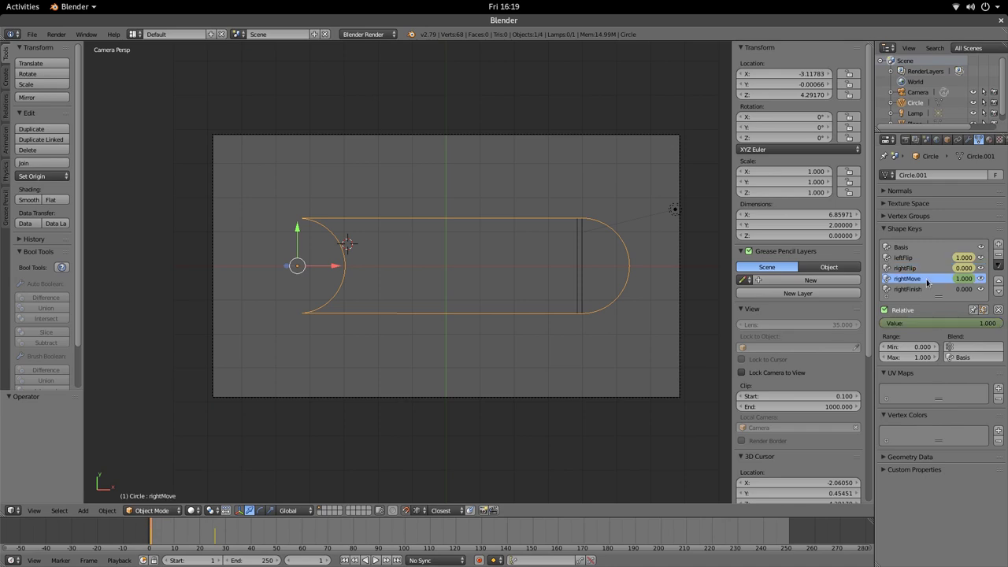
pyautogui.moveTo(926, 326); pyautogui.dragTo(886, 326)
pyautogui.rightClick(913, 323)
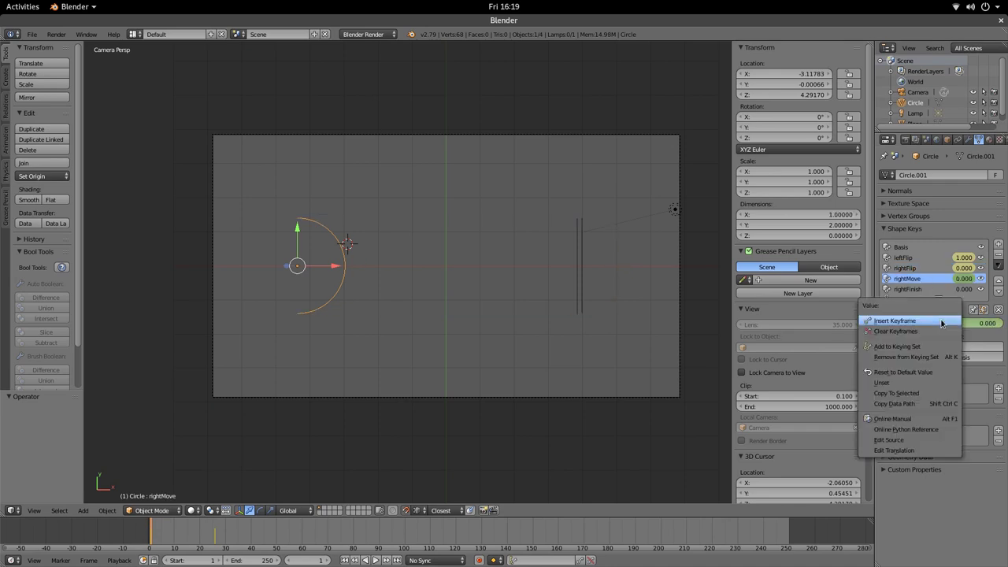
pyautogui.click(913, 319)
pyautogui.moveTo(167, 544); pyautogui.dragTo(214, 553)
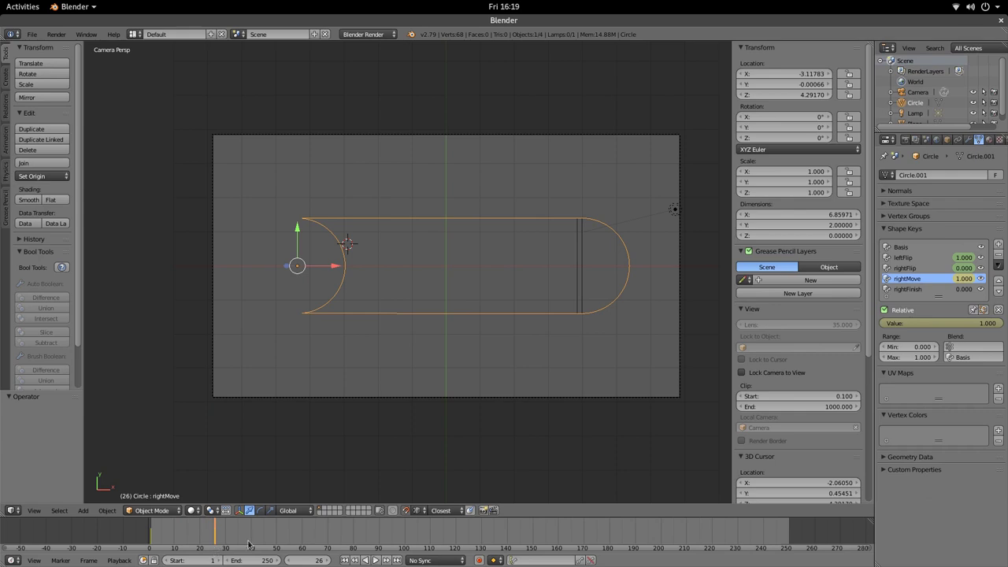
# Step: At frame 26, set leftFlip to 0 and keyframe it, then scrub back to check the morph
pyautogui.click(914, 260)
pyautogui.moveTo(942, 325); pyautogui.dragTo(889, 326)
pyautogui.rightClick(889, 325)
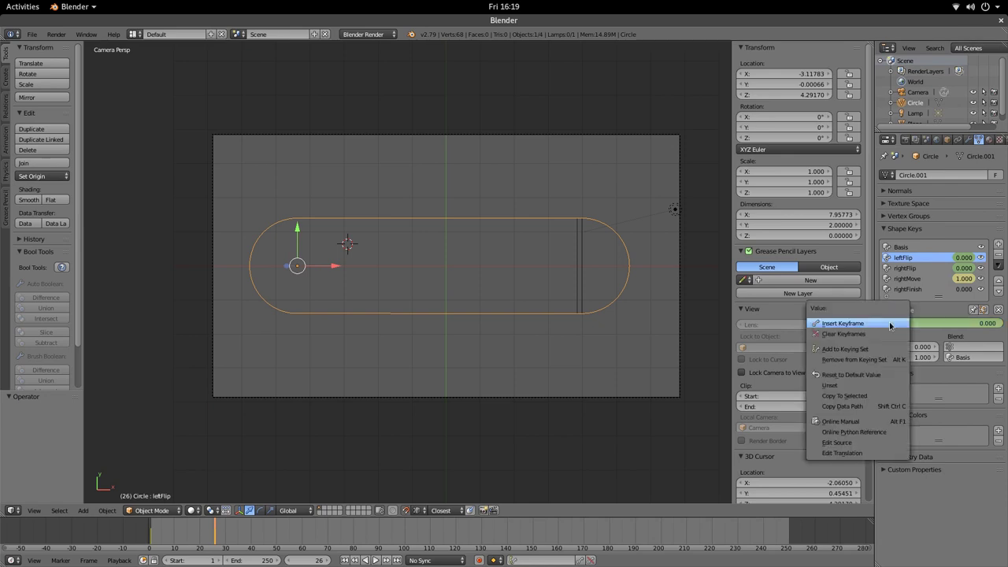
pyautogui.click(882, 327)
pyautogui.click(179, 540)
pyautogui.moveTo(179, 540); pyautogui.dragTo(159, 547)
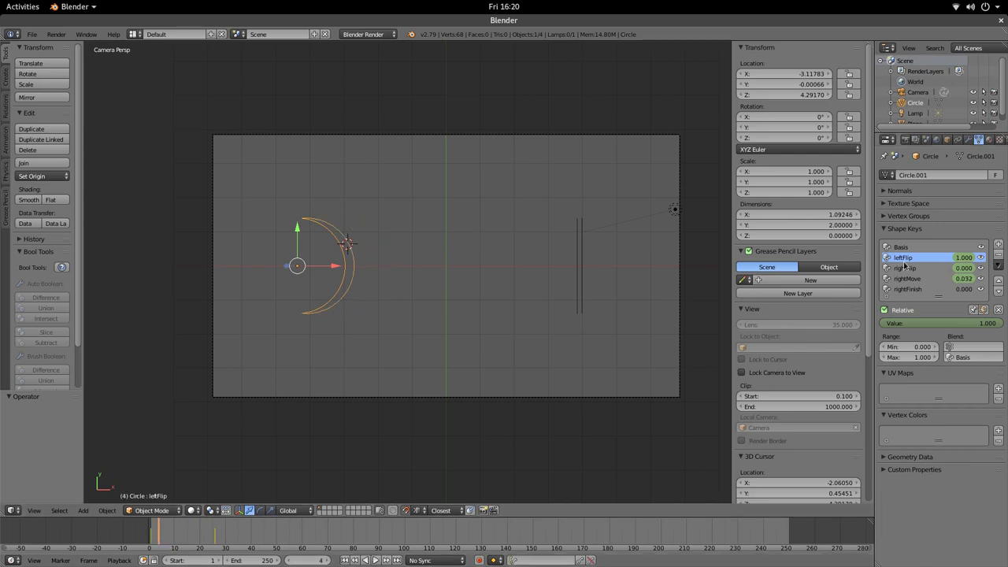
# Step: Keyframe leftFlip at 0 on frame 4 and scrub from the start to preview
pyautogui.moveTo(914, 326); pyautogui.dragTo(791, 327)
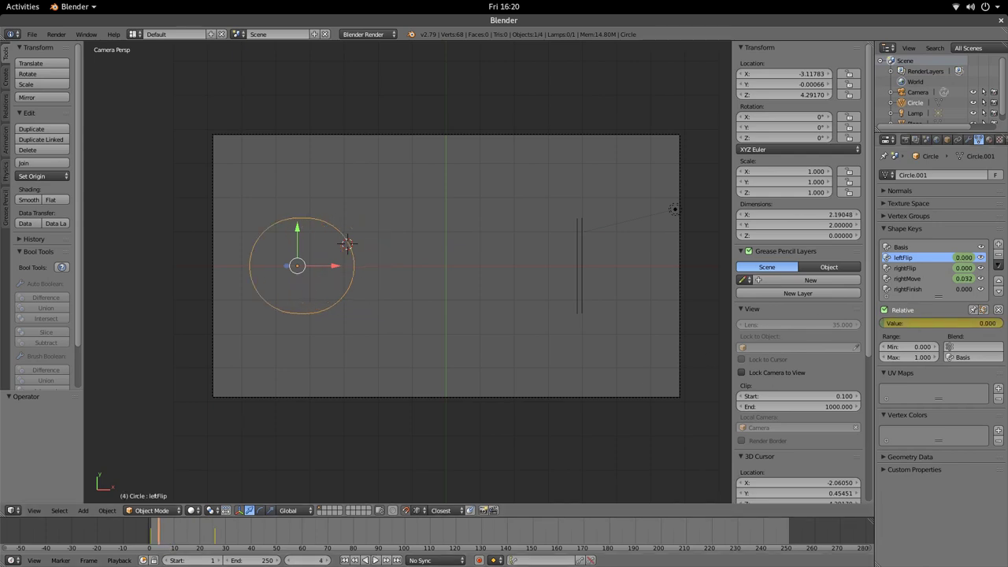
pyautogui.rightClick(835, 323)
pyautogui.click(835, 323)
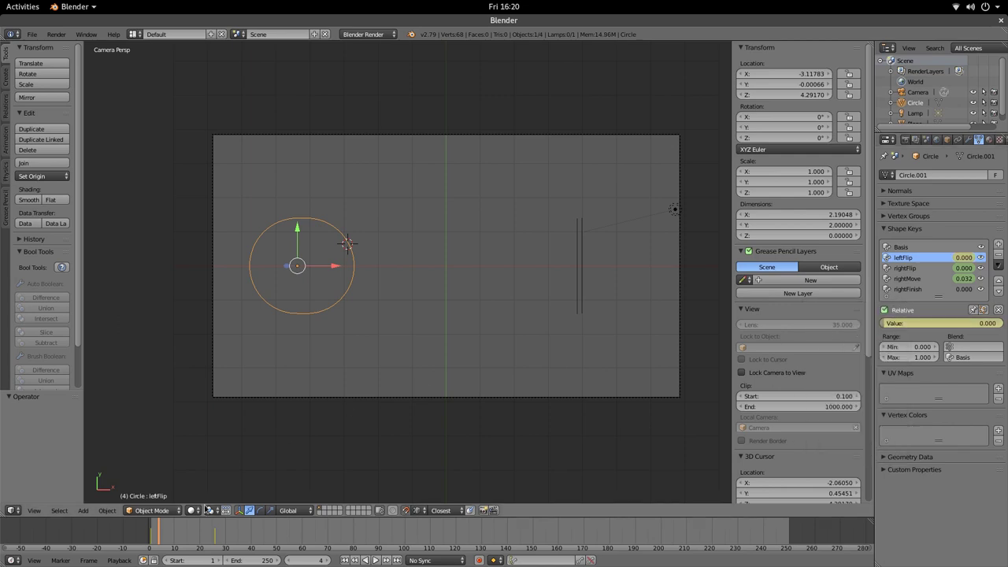
pyautogui.click(139, 539)
pyautogui.moveTo(128, 542); pyautogui.dragTo(156, 530)
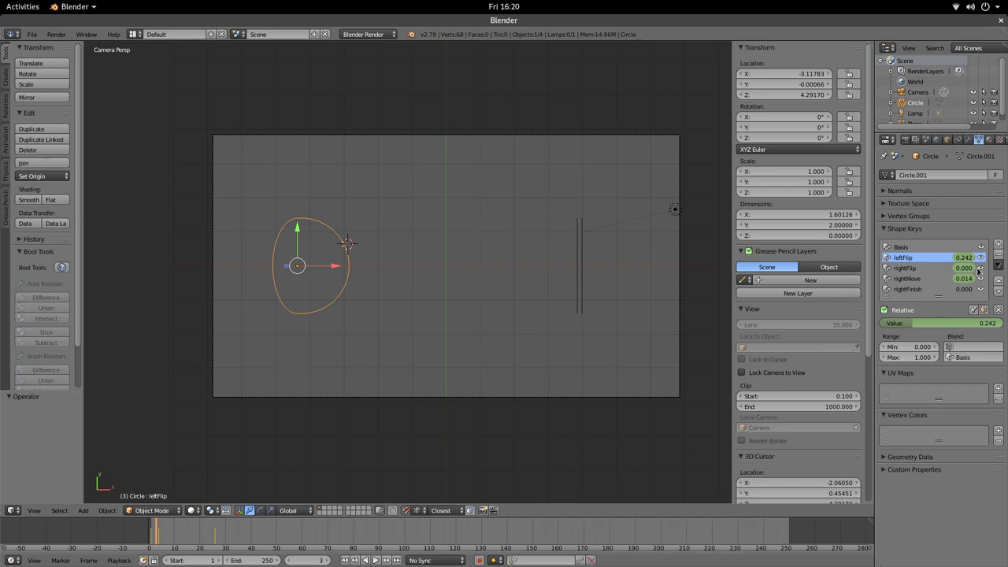
# Step: Key leftFlip at 0 on frame 3, delete its frame-4 keyframe, and return to frame 0
pyautogui.moveTo(922, 325); pyautogui.dragTo(896, 324)
pyautogui.rightClick(898, 324)
pyautogui.click(898, 322)
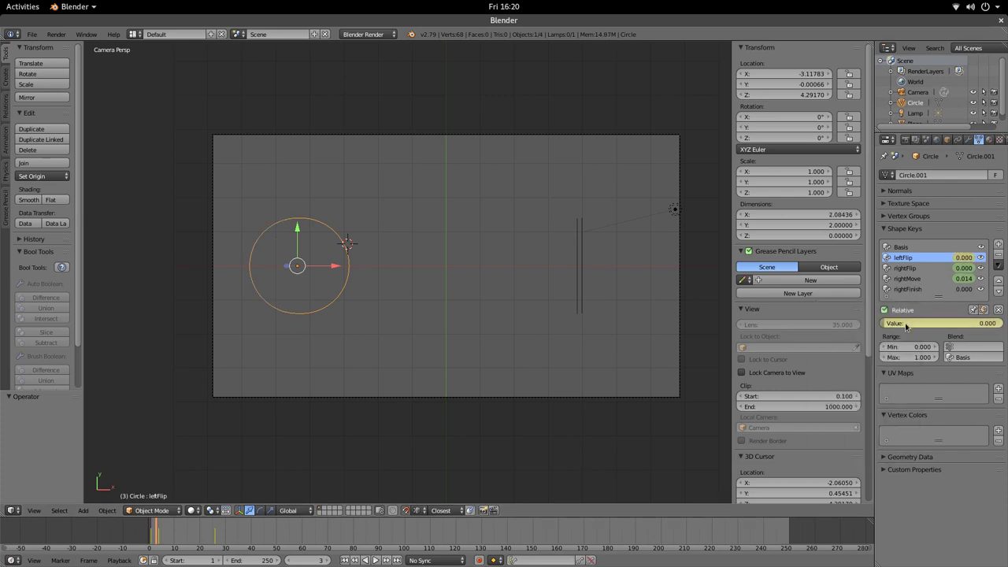
pyautogui.scroll(4, 107, 535)
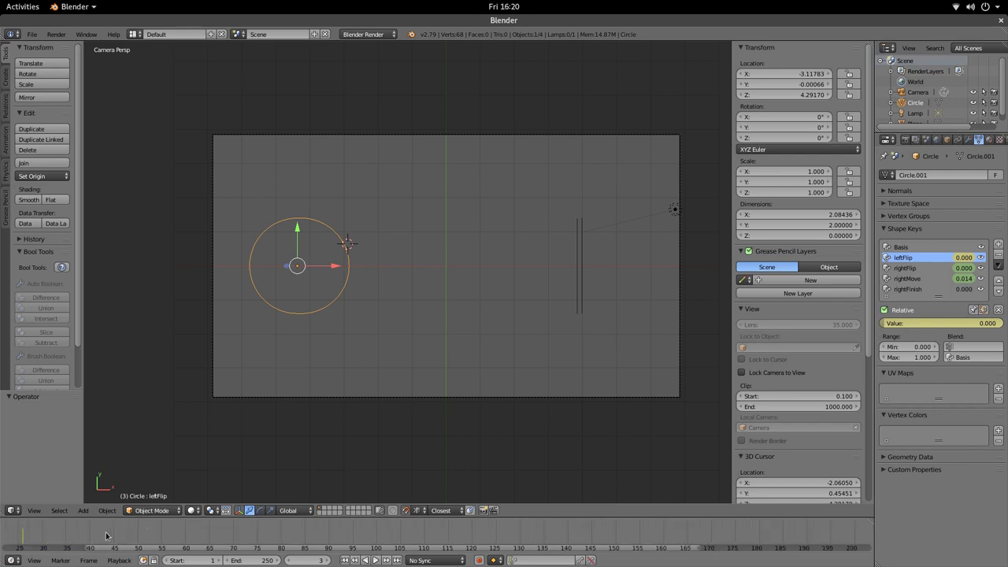
pyautogui.scroll(-4, 106, 536)
pyautogui.click(85, 540)
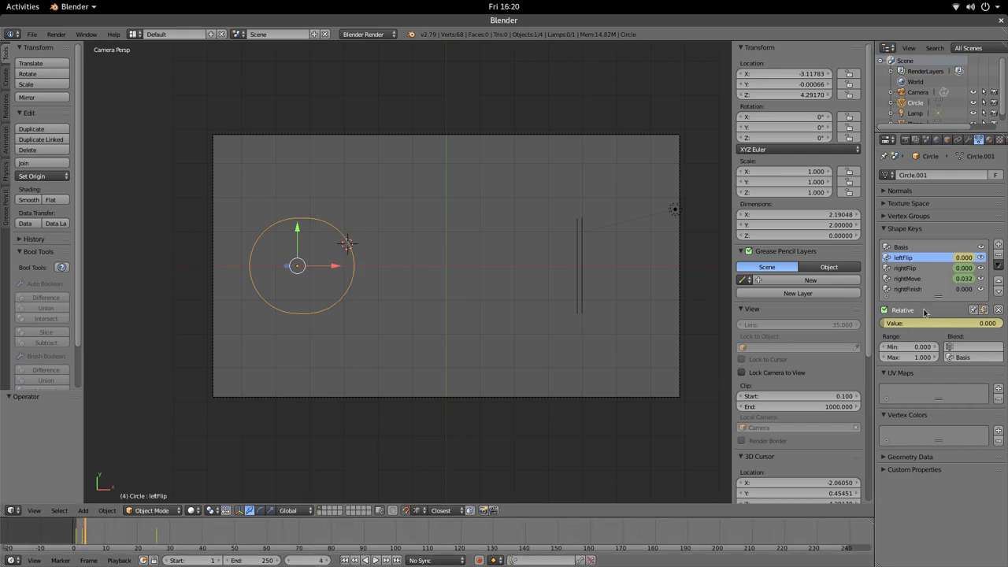
pyautogui.rightClick(923, 324)
pyautogui.click(914, 333)
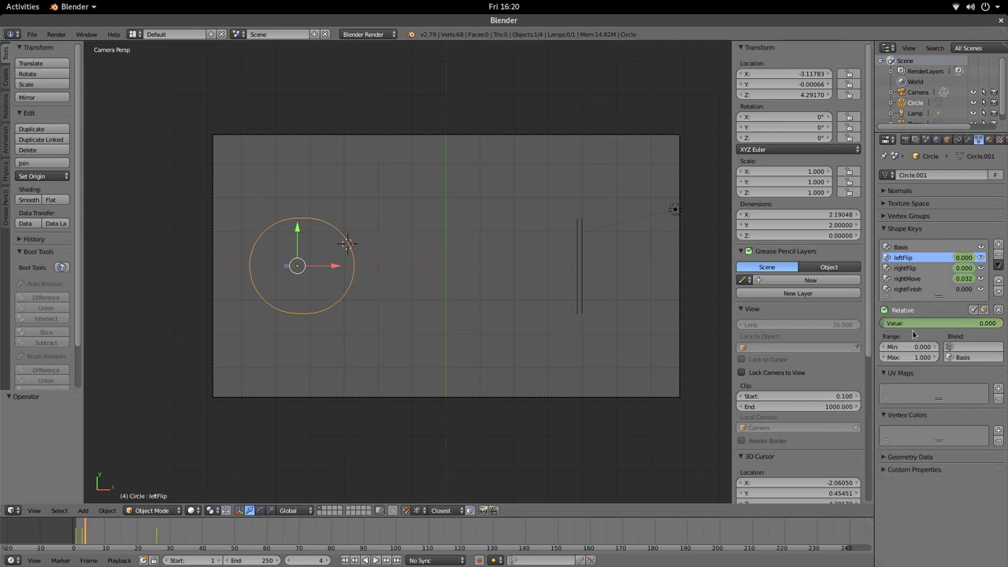
pyautogui.click(66, 536)
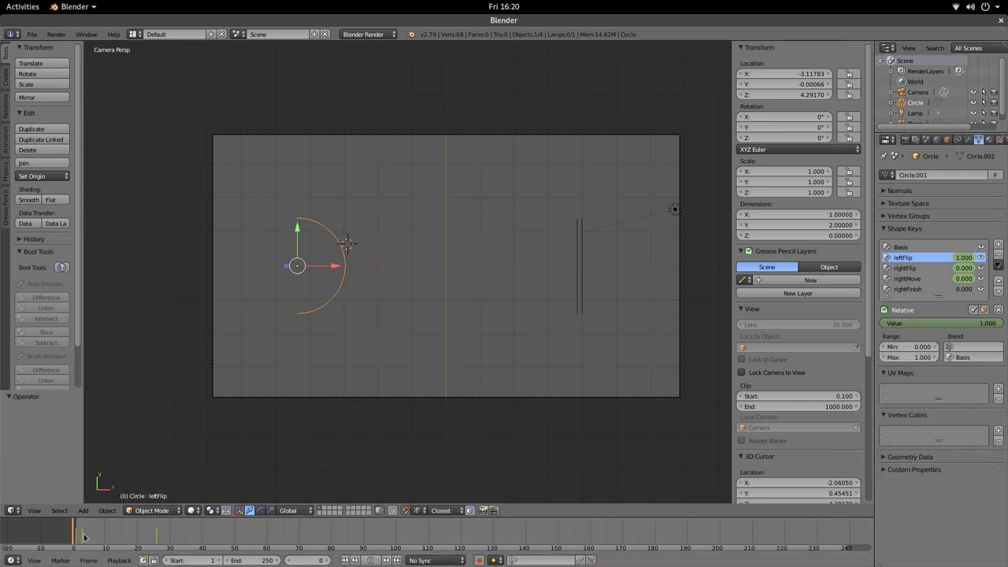
# Step: Keyframe rightFinish at 0.000 on frame 20, then advance the timeline to frame 35
pyautogui.moveTo(85, 537); pyautogui.dragTo(137, 545)
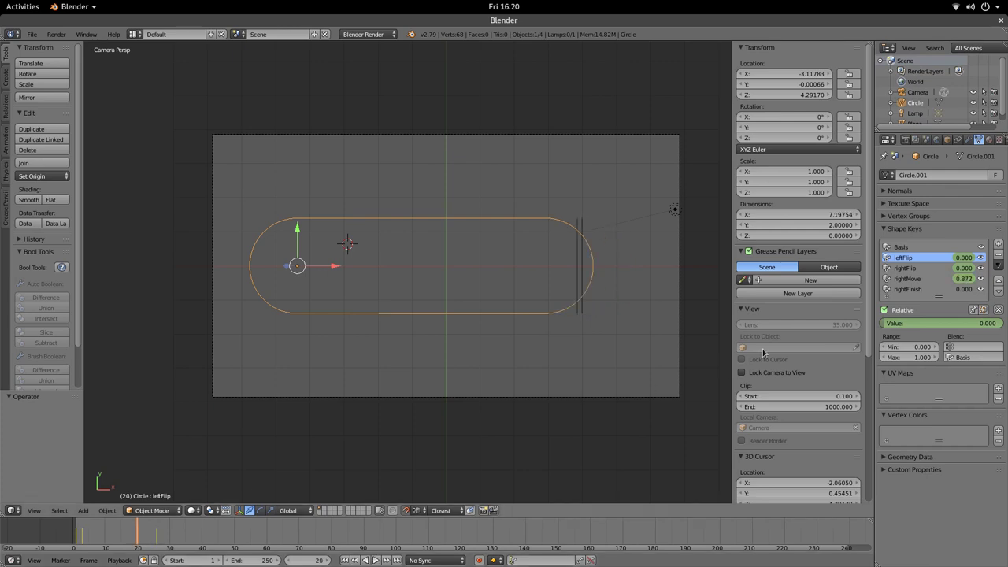
pyautogui.click(907, 279)
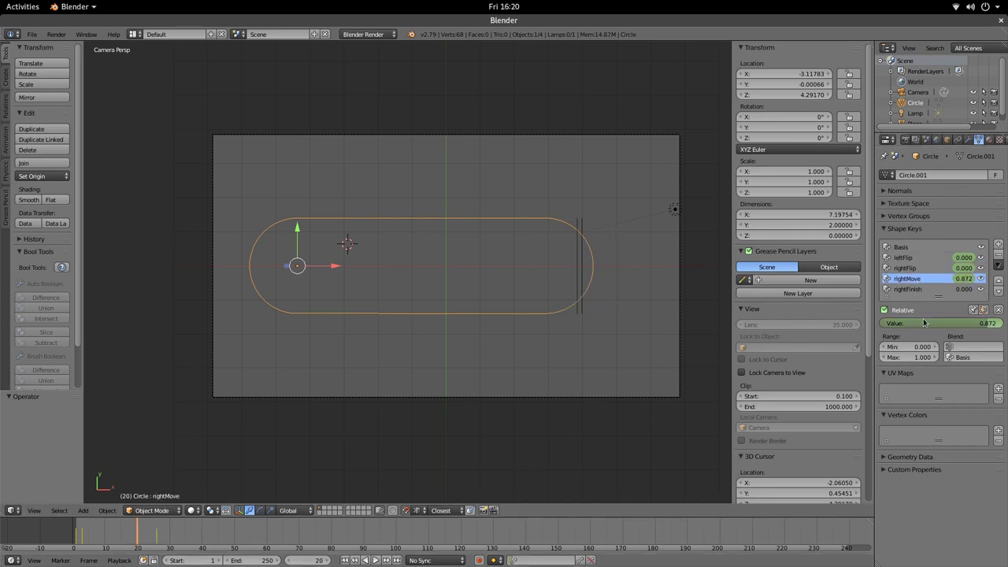
pyautogui.click(918, 289)
pyautogui.rightClick(907, 326)
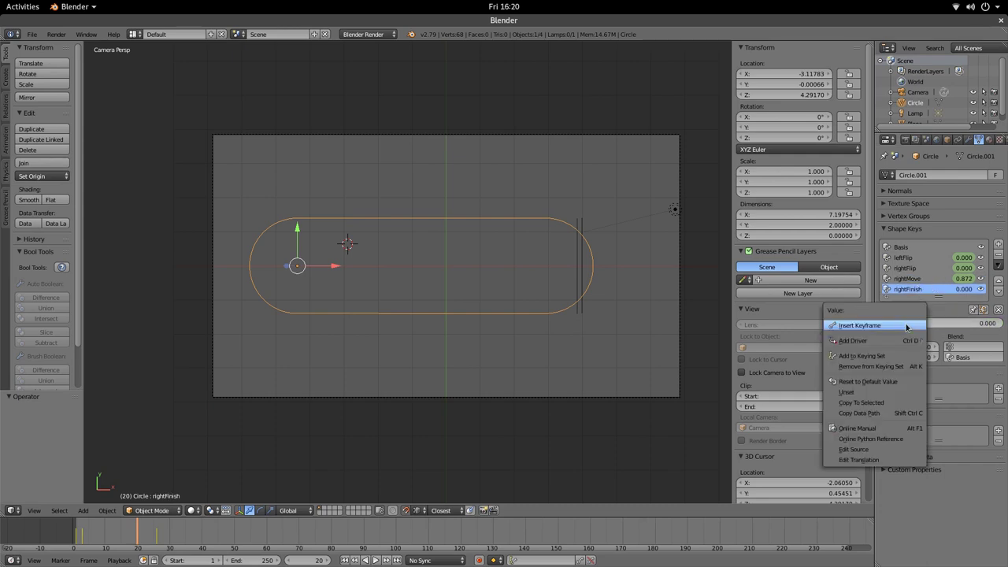
pyautogui.click(906, 325)
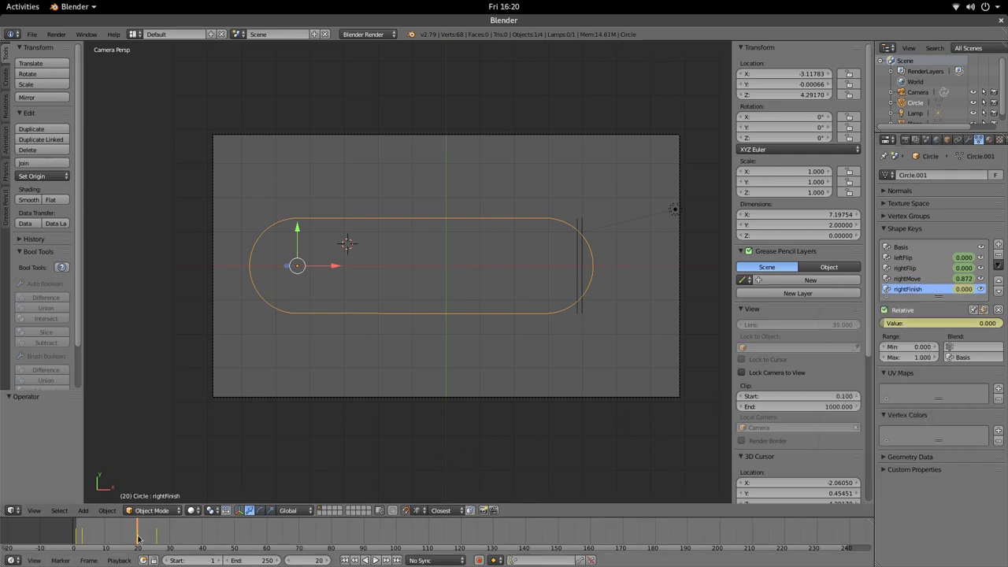
pyautogui.moveTo(138, 538); pyautogui.dragTo(186, 538)
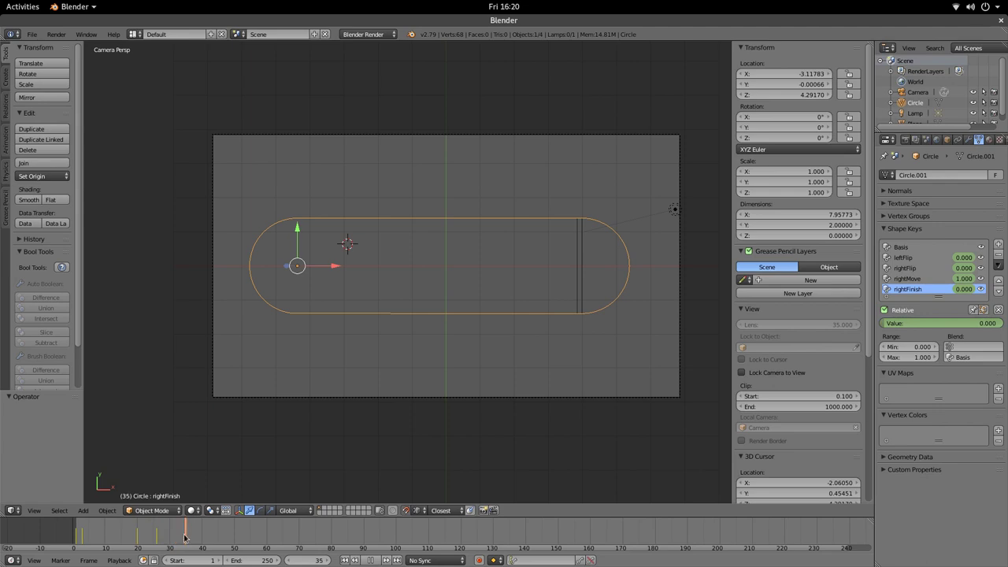
# Step: Keyframe rightFinish at 1.000 on frame 35, scrub back to review, and enlarge the timeline
pyautogui.moveTo(890, 324); pyautogui.dragTo(1002, 324)
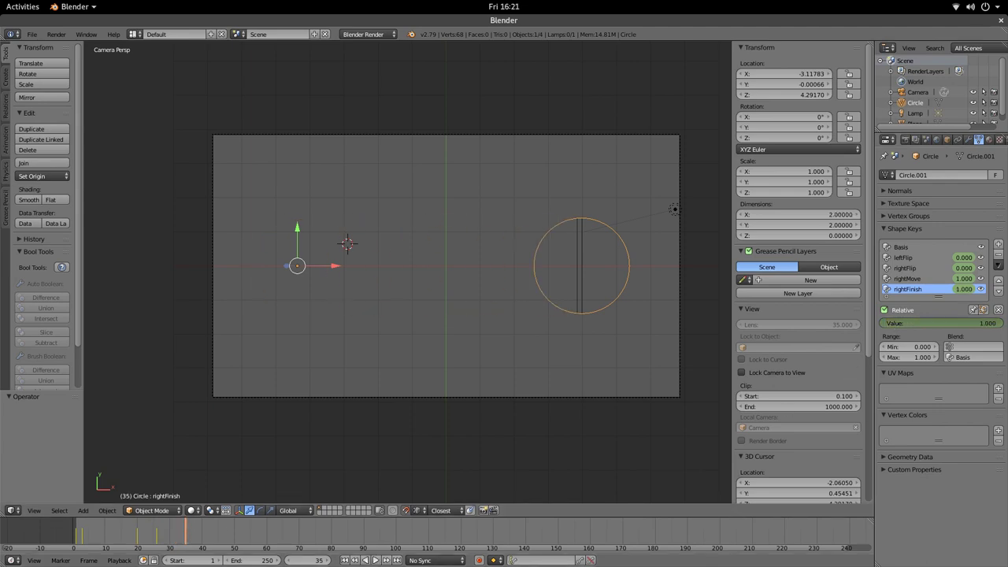
pyautogui.rightClick(984, 323)
pyautogui.click(969, 326)
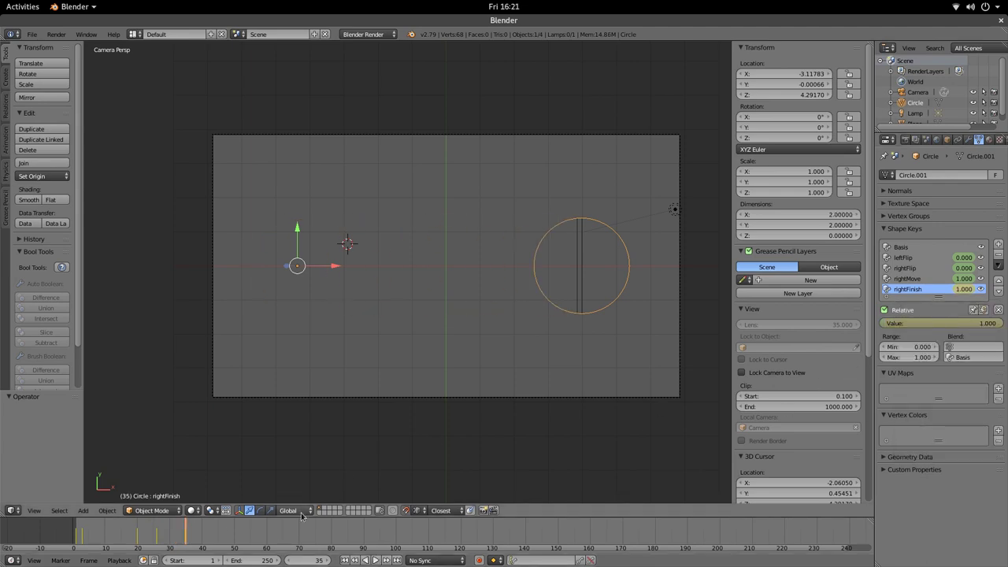
pyautogui.moveTo(301, 518); pyautogui.dragTo(180, 545)
pyautogui.scroll(2, 181, 543)
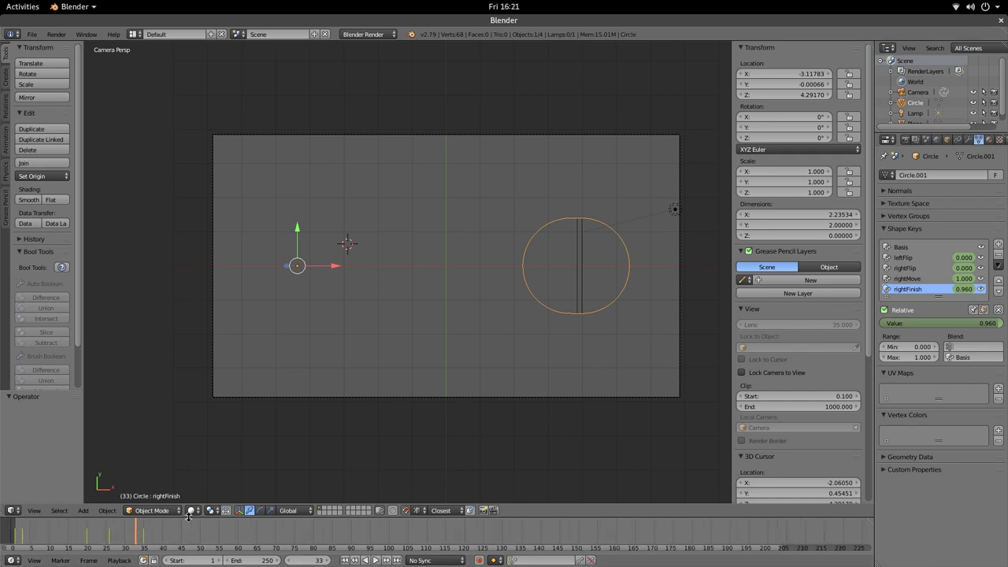
pyautogui.moveTo(189, 517); pyautogui.dragTo(193, 238)
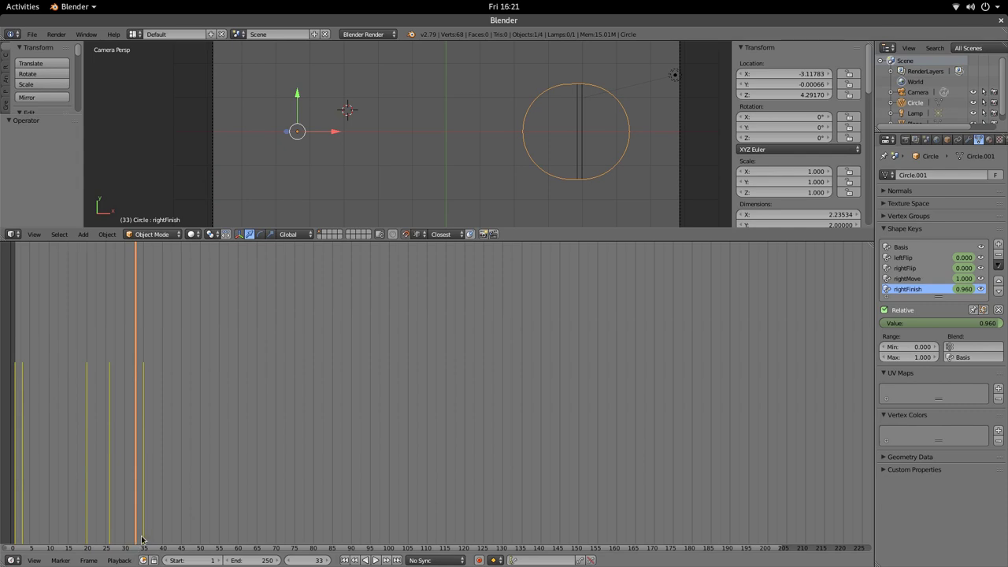
# Step: Fit the frame range in the timeline and keyframe leftFlip at 0 on frame 33
pyautogui.scroll(1, 141, 538)
pyautogui.scroll(1, 135, 538)
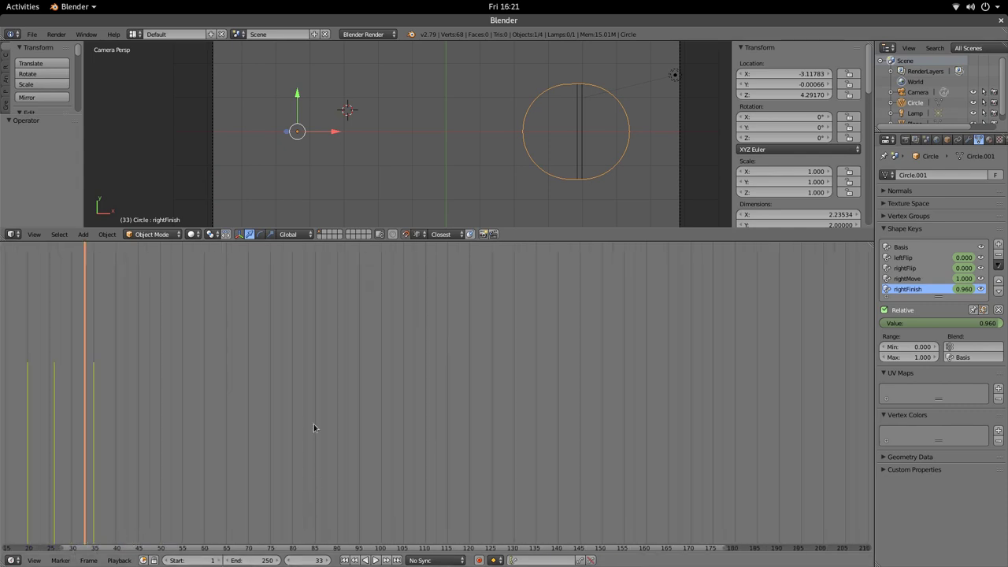
pyautogui.press('Home')
pyautogui.scroll(-1, 378, 383)
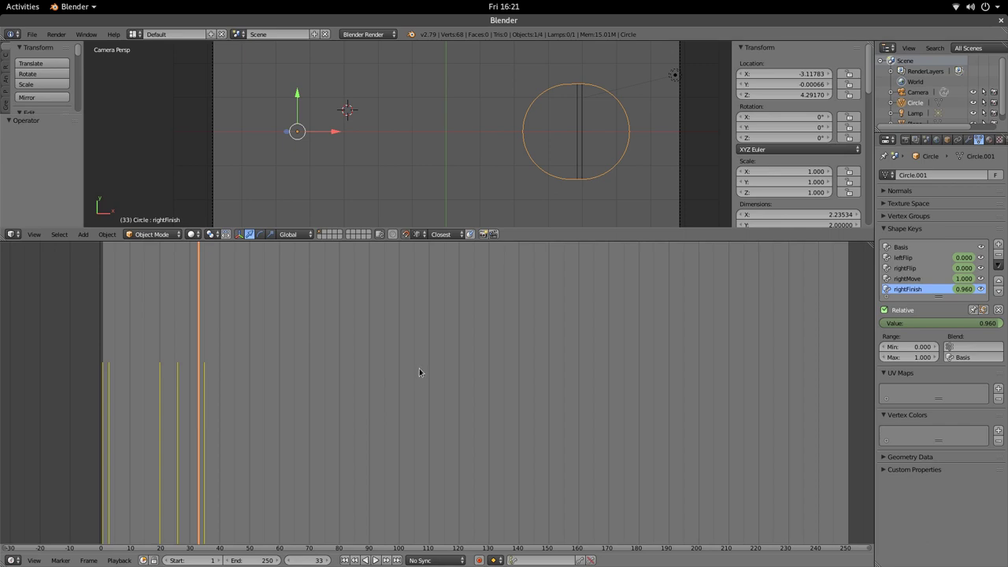
pyautogui.click(910, 268)
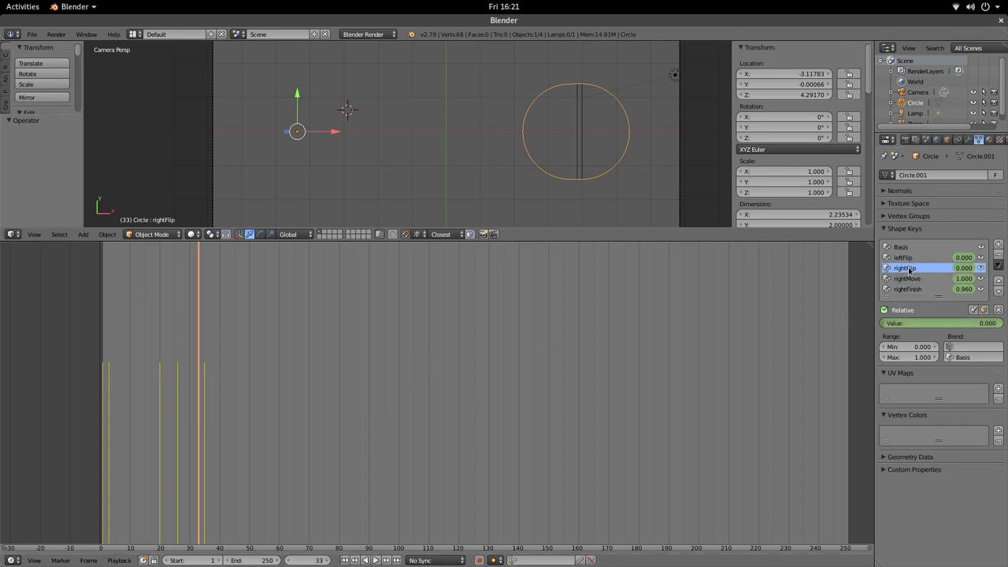
pyautogui.click(910, 257)
pyautogui.rightClick(910, 324)
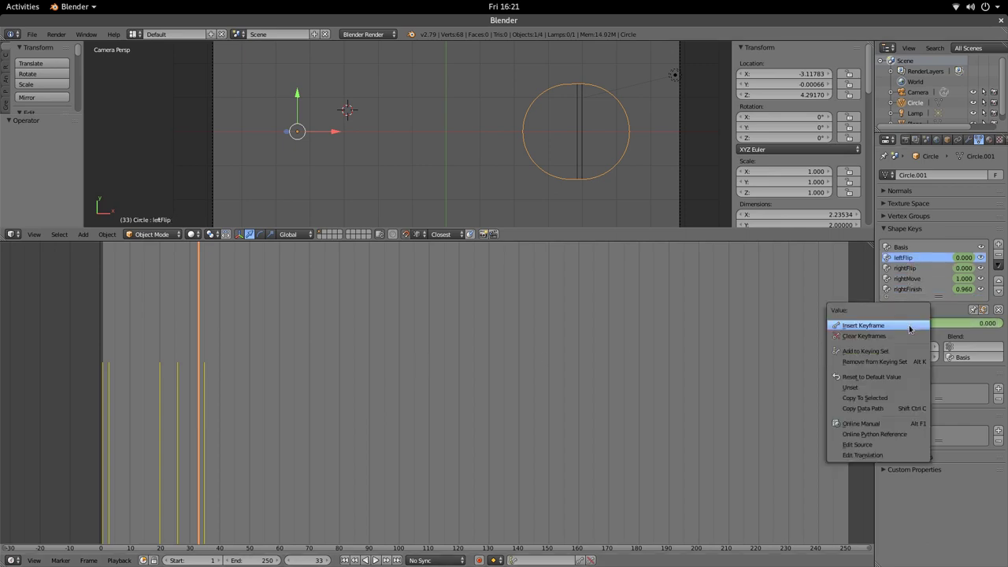
pyautogui.click(910, 326)
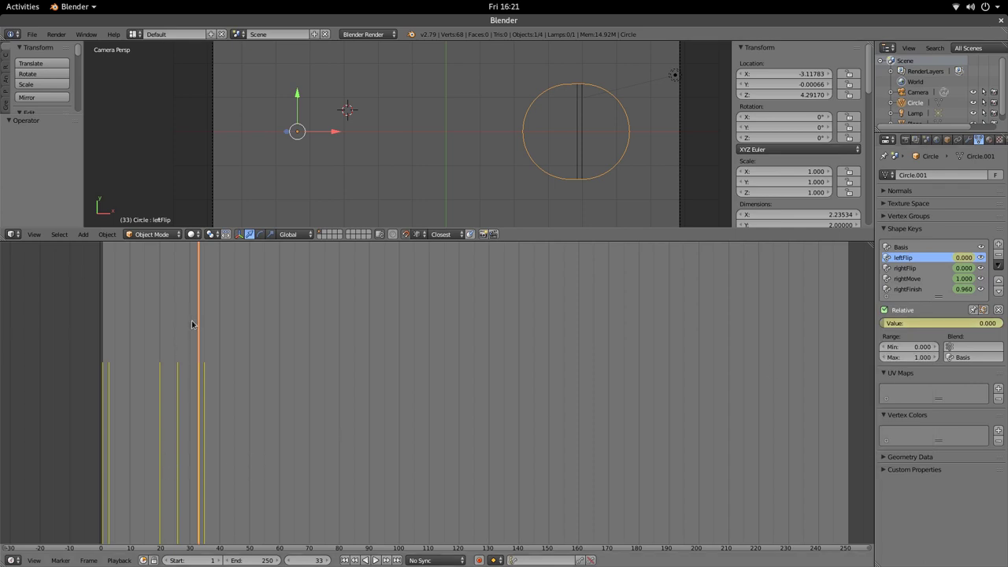
# Step: On frame 35, key leftFlip at 1.000 for a half-circle, then rewind to frame 0
pyautogui.moveTo(191, 324); pyautogui.dragTo(207, 337)
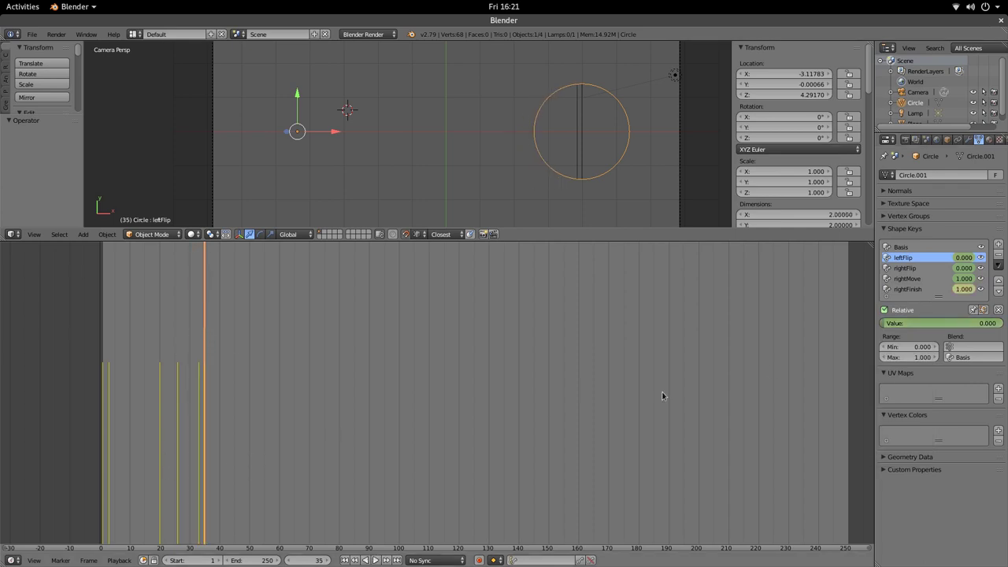
pyautogui.moveTo(886, 323); pyautogui.dragTo(1002, 323)
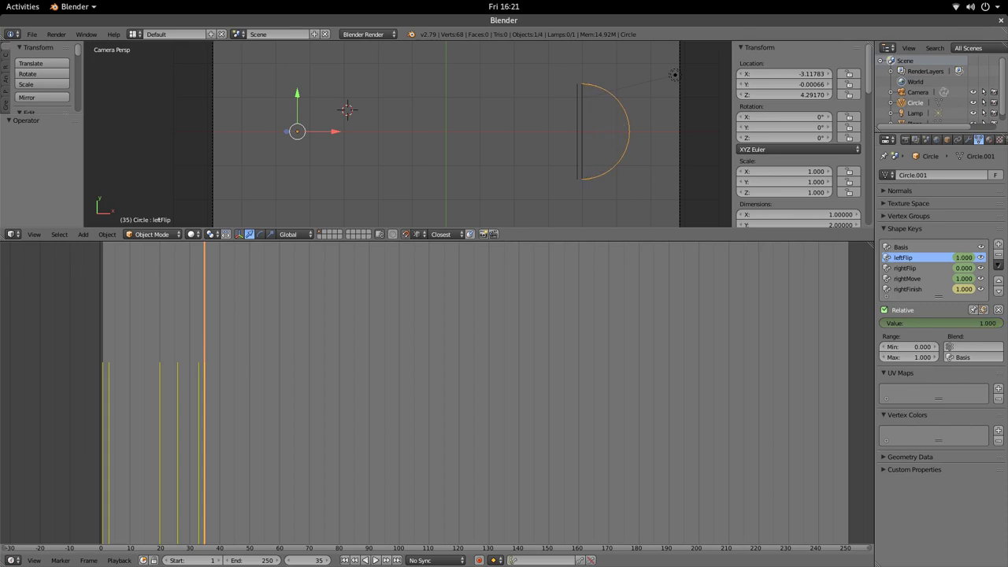
pyautogui.rightClick(984, 324)
pyautogui.click(984, 323)
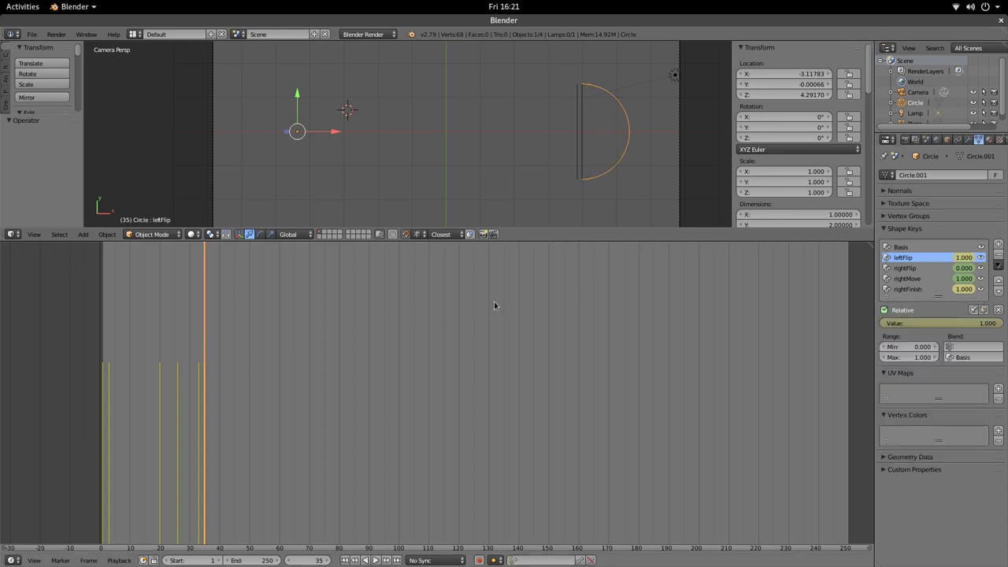
pyautogui.scroll(-2, 493, 301)
pyautogui.moveTo(233, 336); pyautogui.dragTo(153, 413)
# Step: Set rightFlip to 1.000 and replace its keyframe on frame 1
pyautogui.click(906, 268)
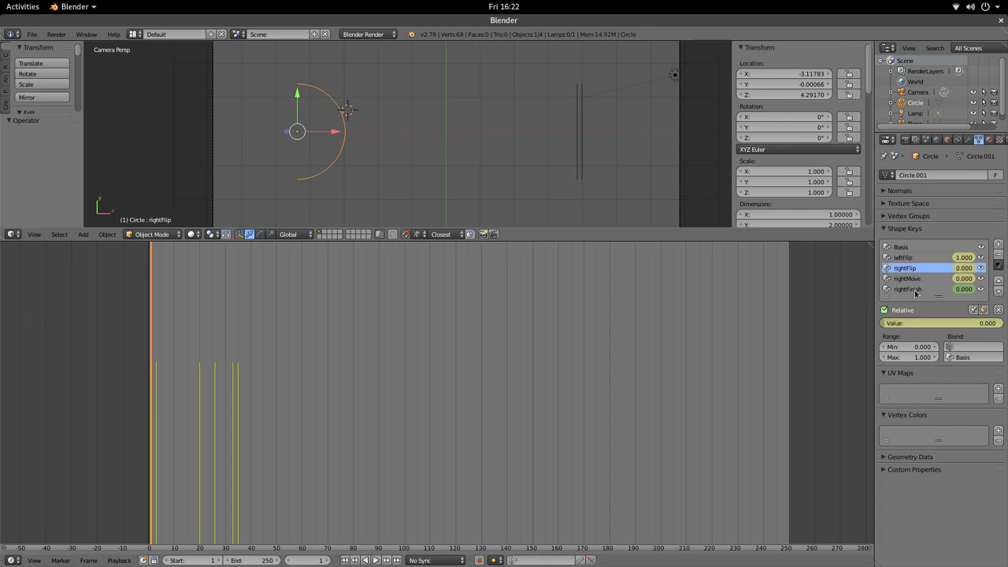
pyautogui.moveTo(916, 323); pyautogui.dragTo(953, 323)
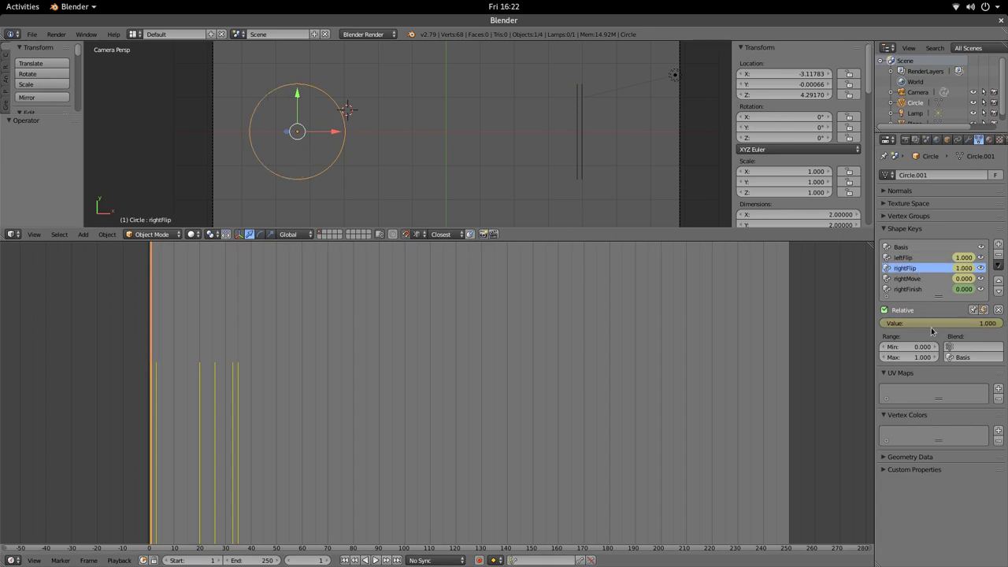
pyautogui.rightClick(953, 324)
pyautogui.click(953, 324)
# Step: Key rightFlip at 0 on frame 3, rewind, and shrink the timeline to enlarge the 3D view
pyautogui.moveTo(152, 388); pyautogui.dragTo(157, 389)
pyautogui.moveTo(952, 324); pyautogui.dragTo(992, 324)
pyautogui.rightClick(951, 325)
pyautogui.click(951, 325)
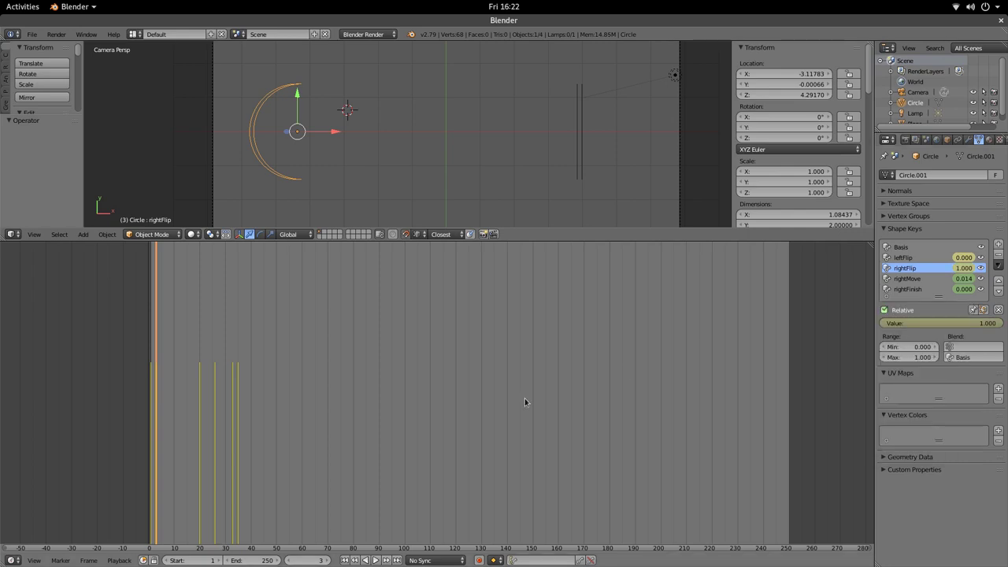
pyautogui.moveTo(156, 465)
pyautogui.mouseDown()
pyautogui.moveTo(138, 464)
pyautogui.moveTo(275, 465)
pyautogui.moveTo(155, 478)
pyautogui.mouseUp()
pyautogui.moveTo(945, 323); pyautogui.dragTo(898, 323)
pyautogui.rightClick(917, 323)
pyautogui.click(917, 319)
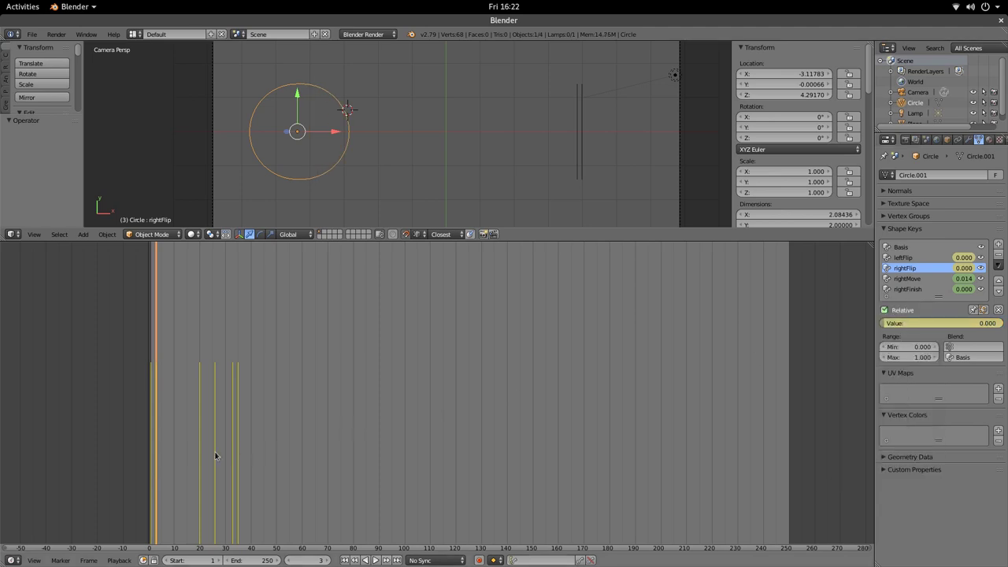
pyautogui.moveTo(148, 457)
pyautogui.mouseDown()
pyautogui.moveTo(270, 458)
pyautogui.moveTo(86, 467)
pyautogui.moveTo(166, 452)
pyautogui.moveTo(336, 456)
pyautogui.moveTo(147, 467)
pyautogui.mouseUp()
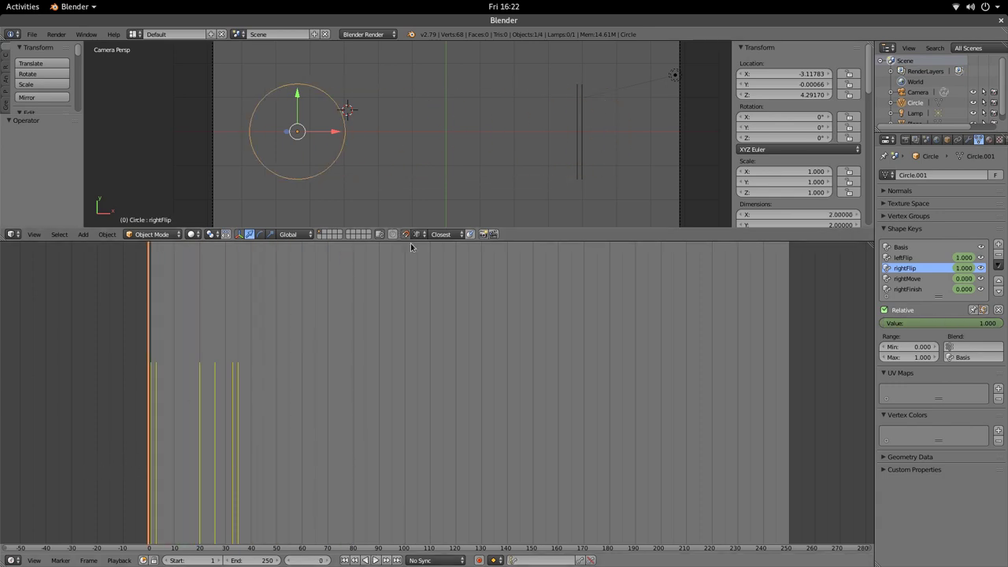
pyautogui.moveTo(410, 241); pyautogui.dragTo(386, 482)
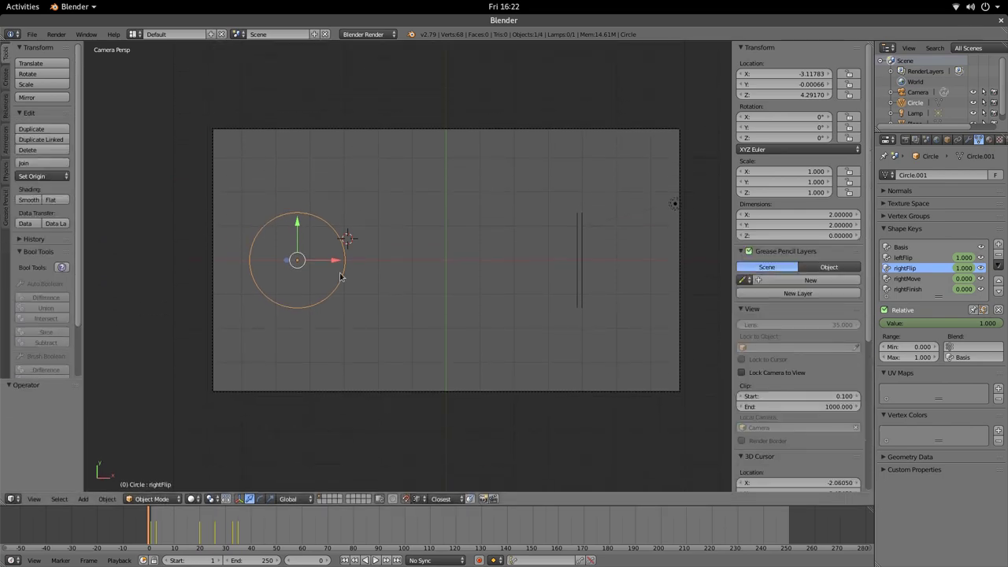
# Step: With the Basis shape key active, enter Edit Mode and select all the circle's vertices
pyautogui.press('Tab')
pyautogui.press('Tab')
pyautogui.click(903, 258)
pyautogui.click(901, 246)
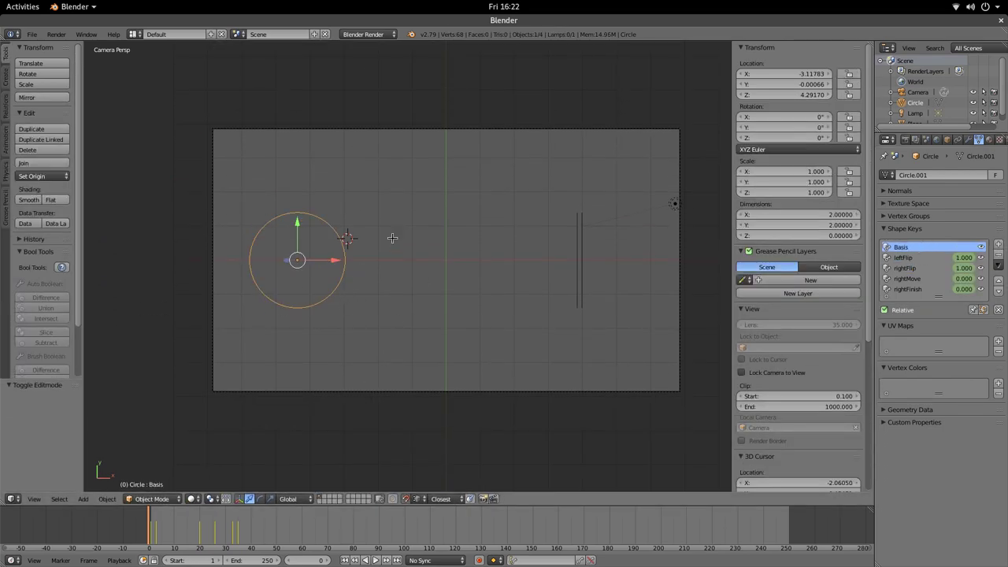
pyautogui.press('Tab')
pyautogui.press('a')
pyautogui.press('a')
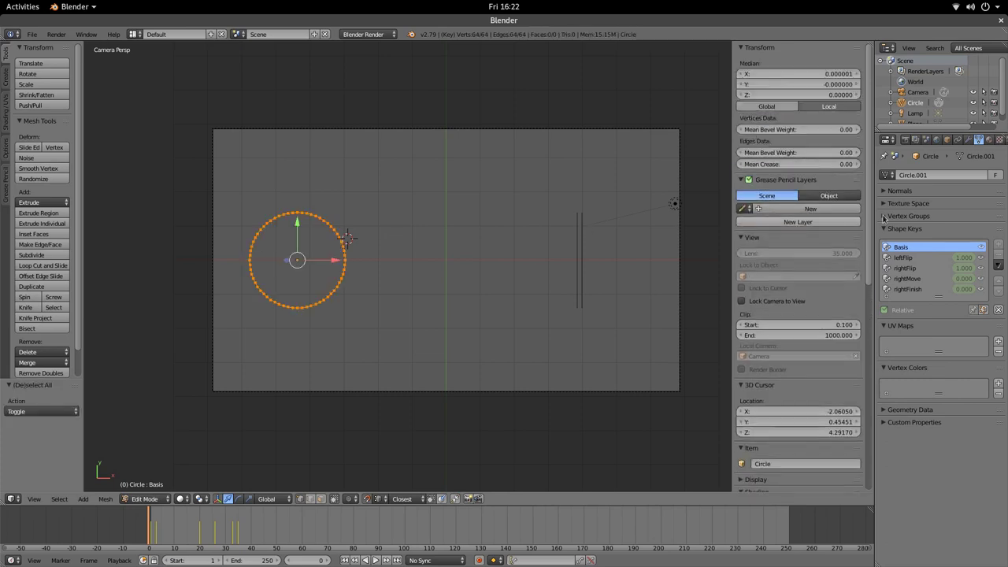
# Step: Add a new material with a blue diffuse colour and Shadeless enabled
pyautogui.click(987, 141)
pyautogui.click(913, 220)
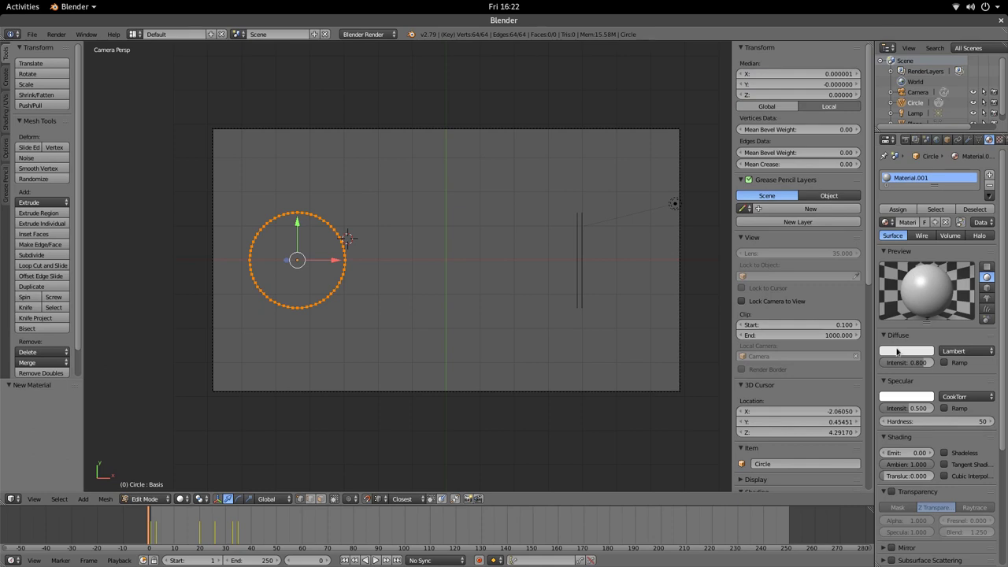
pyautogui.click(897, 352)
pyautogui.click(893, 254)
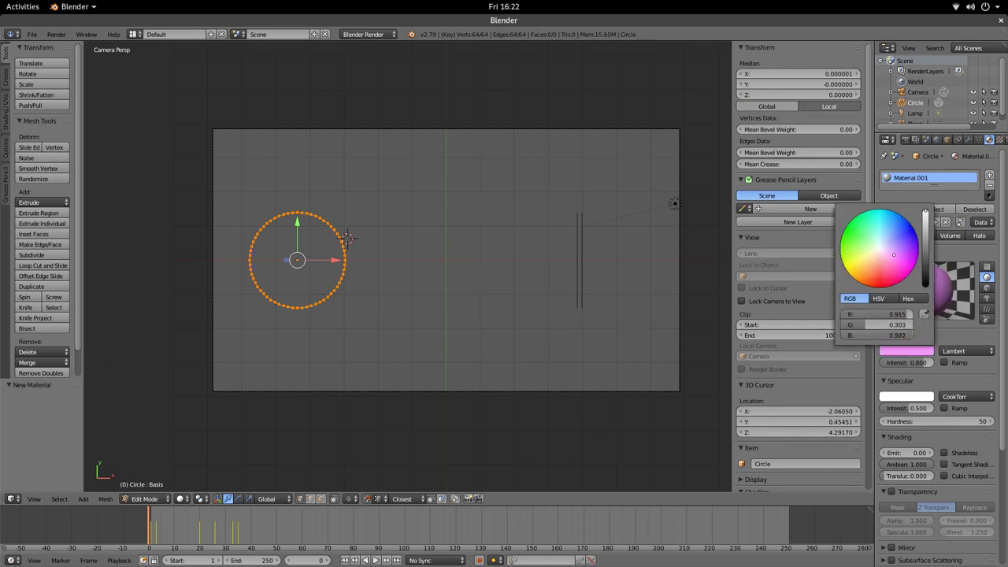
pyautogui.click(895, 230)
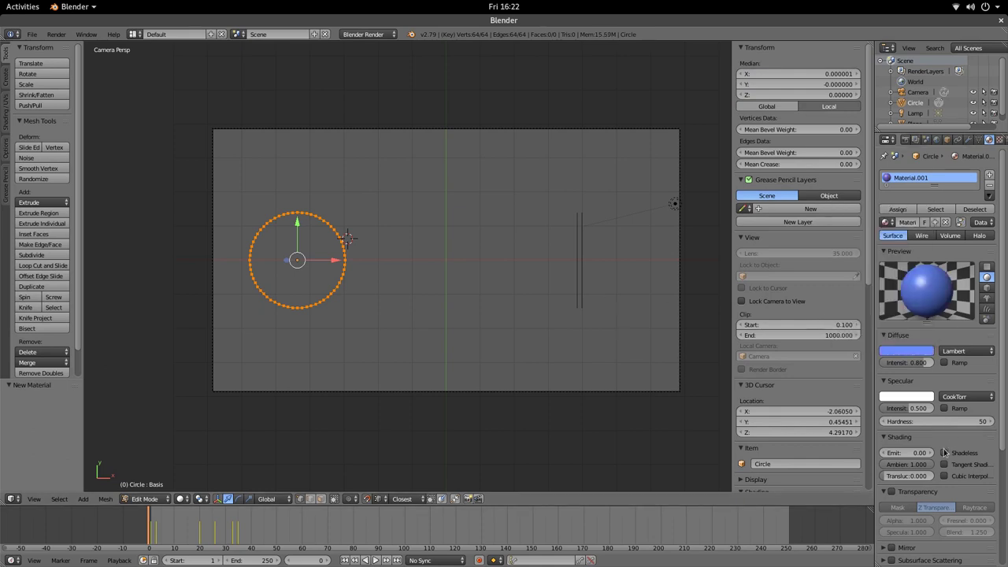
pyautogui.click(944, 453)
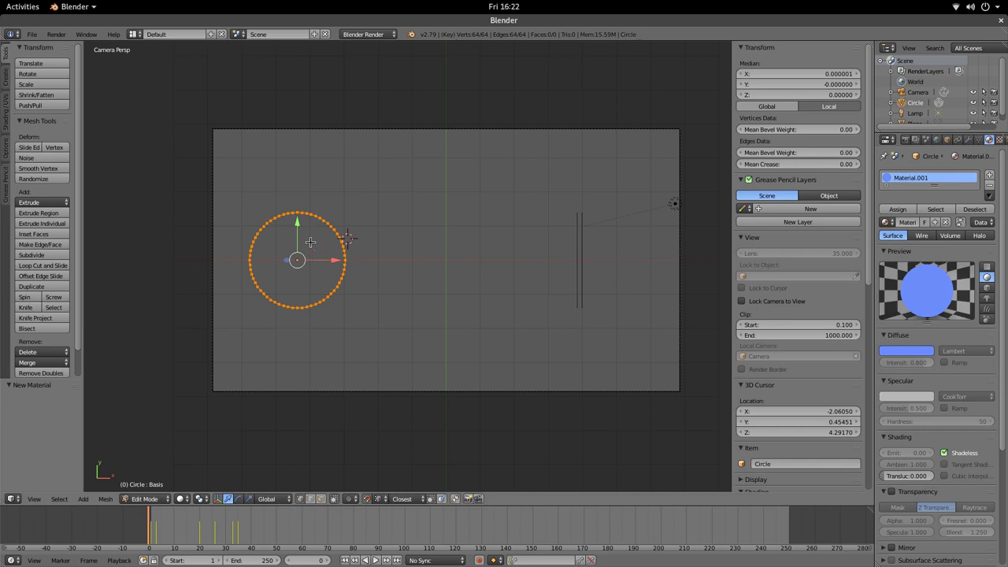
# Step: Fill the circle with a face and return to Object Mode
pyautogui.press('f')
pyautogui.press('Tab')
pyautogui.scroll(-2, 330, 264)
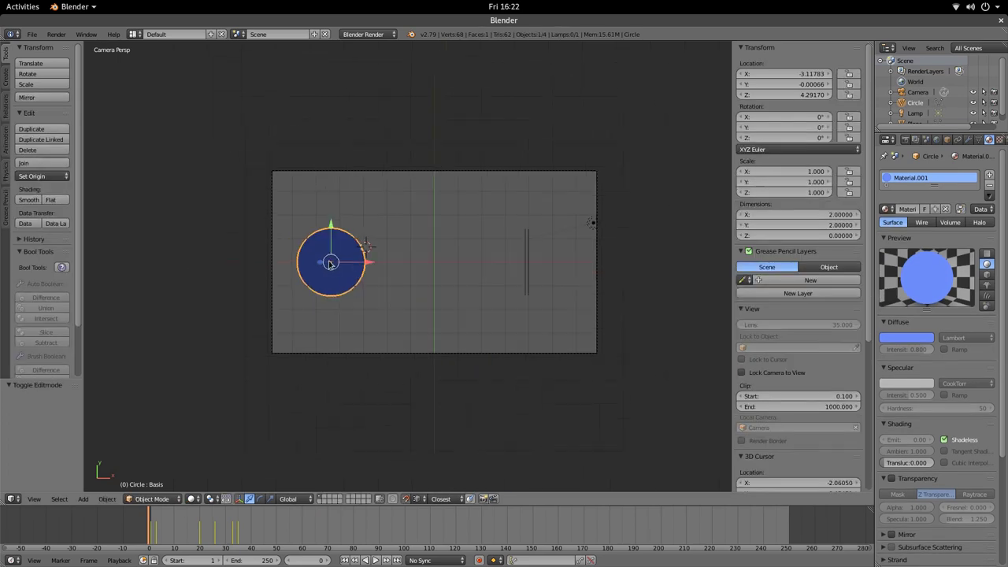
# Step: Play the animation with Alt+A, restarting near the start a few times, then stop it
pyautogui.hotkey('alt', 'a')
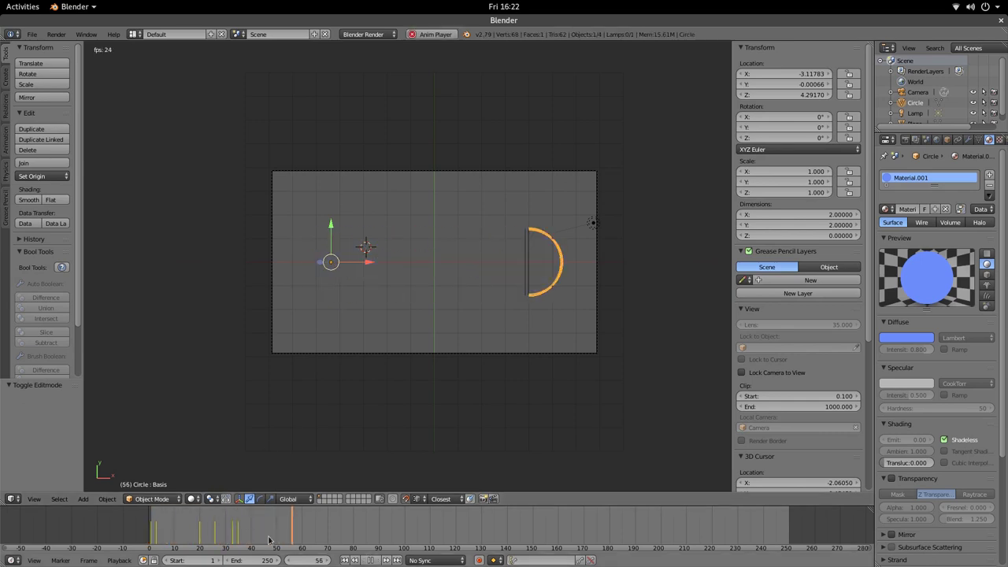
pyautogui.click(143, 523)
pyautogui.click(133, 524)
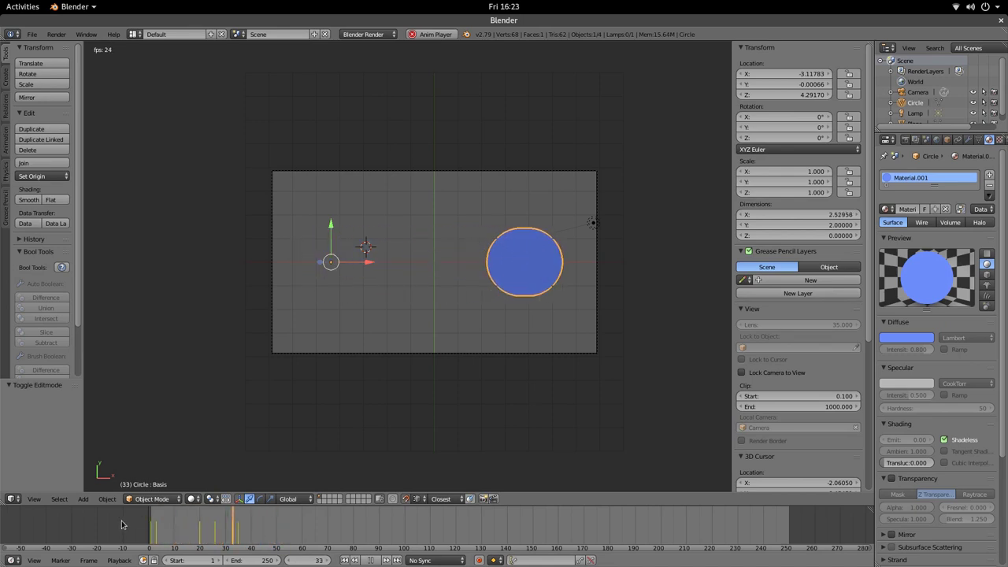
pyautogui.click(123, 524)
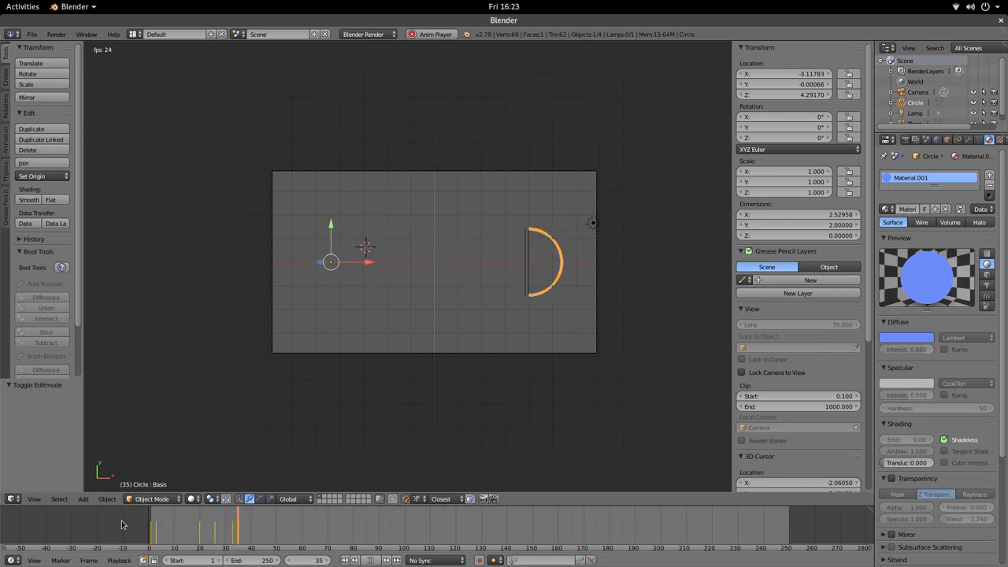
pyautogui.hotkey('alt', 'a')
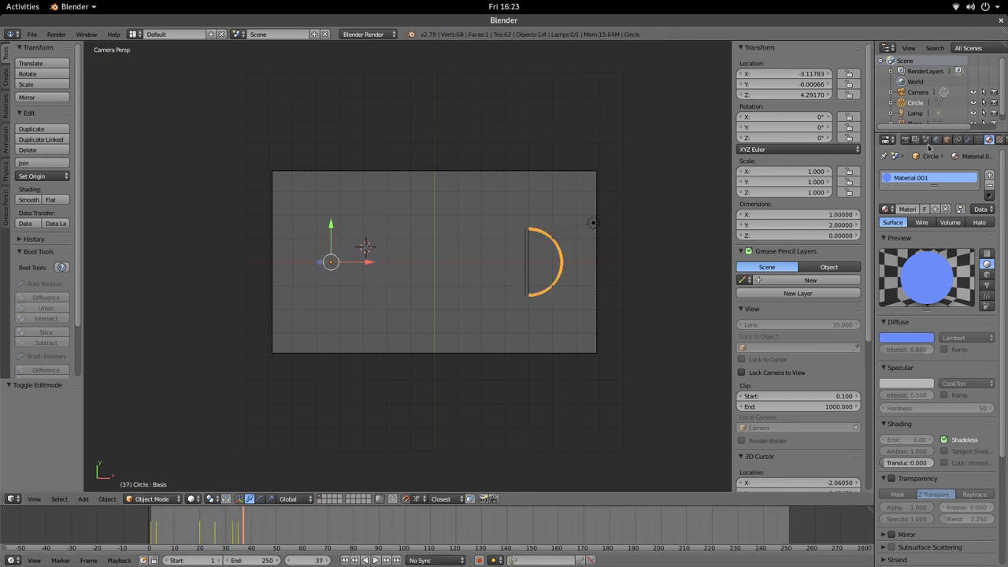
pyautogui.click(981, 141)
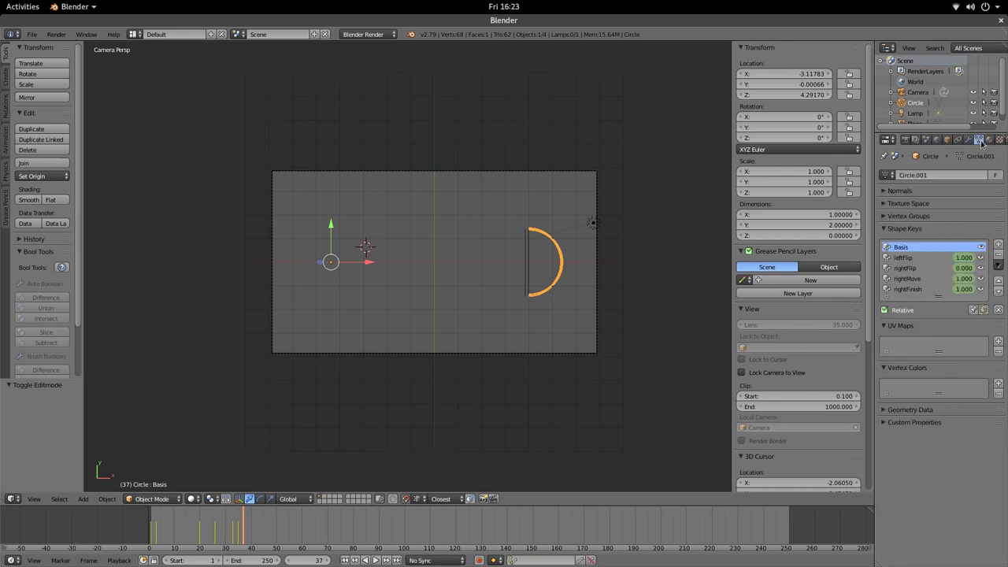
pyautogui.click(903, 289)
pyautogui.click(905, 279)
pyautogui.click(908, 268)
pyautogui.click(906, 258)
pyautogui.click(902, 247)
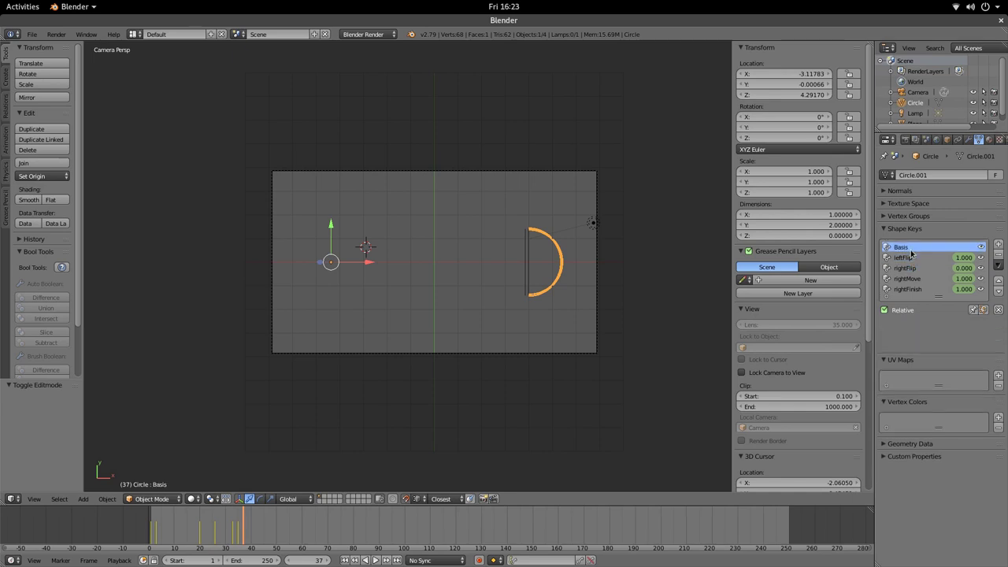
pyautogui.click(906, 258)
pyautogui.click(905, 268)
pyautogui.click(907, 279)
pyautogui.click(907, 290)
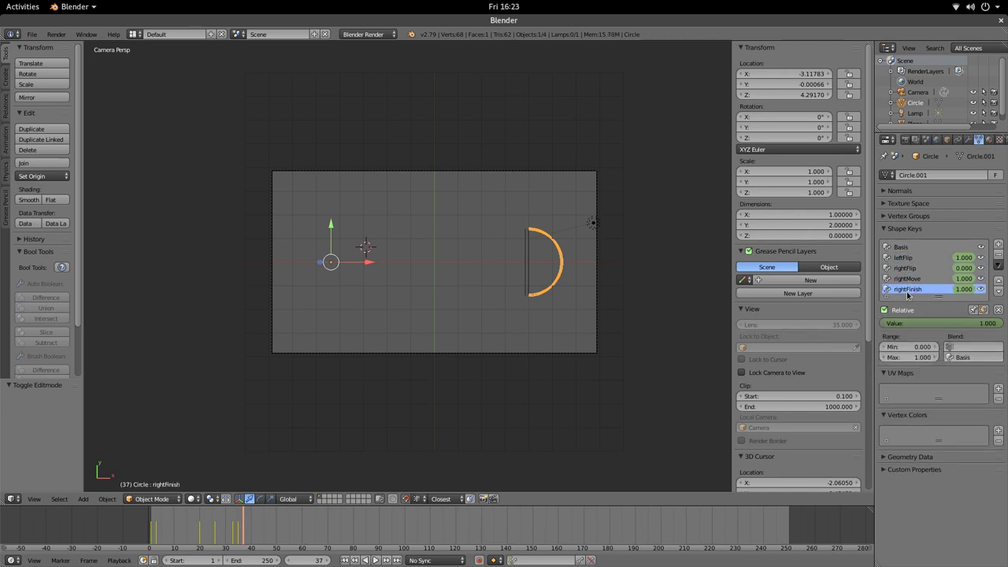
pyautogui.click(909, 279)
pyautogui.click(907, 268)
pyautogui.click(905, 258)
pyautogui.click(902, 246)
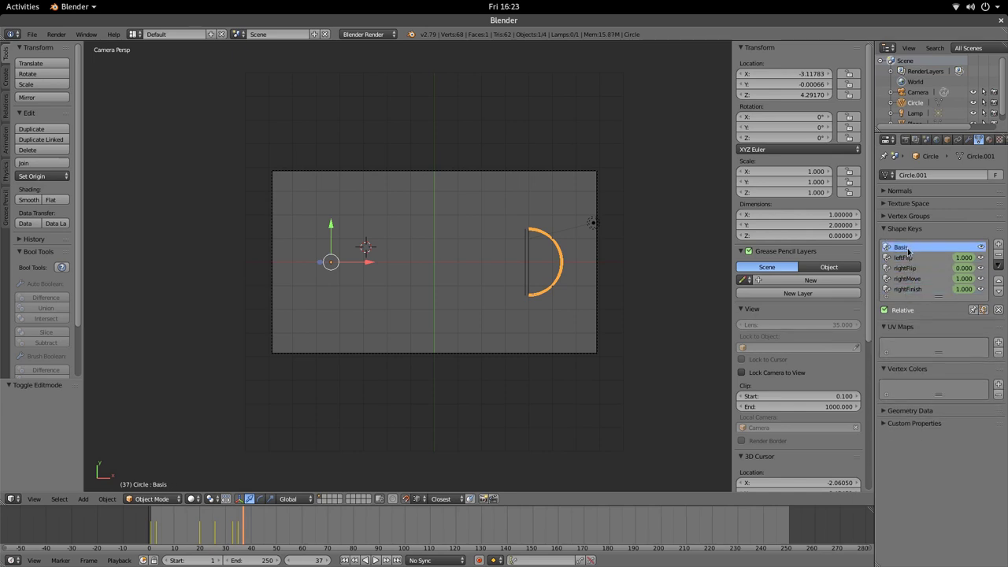
pyautogui.click(905, 257)
pyautogui.click(906, 269)
pyautogui.click(907, 279)
pyautogui.click(911, 268)
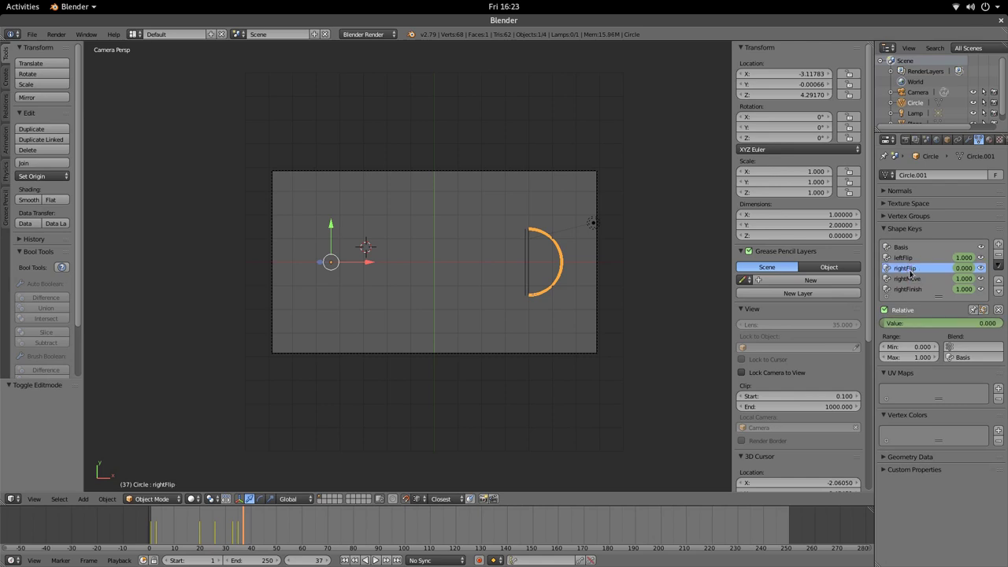
pyautogui.click(911, 279)
pyautogui.click(910, 289)
pyautogui.click(910, 279)
pyautogui.click(911, 268)
pyautogui.click(906, 257)
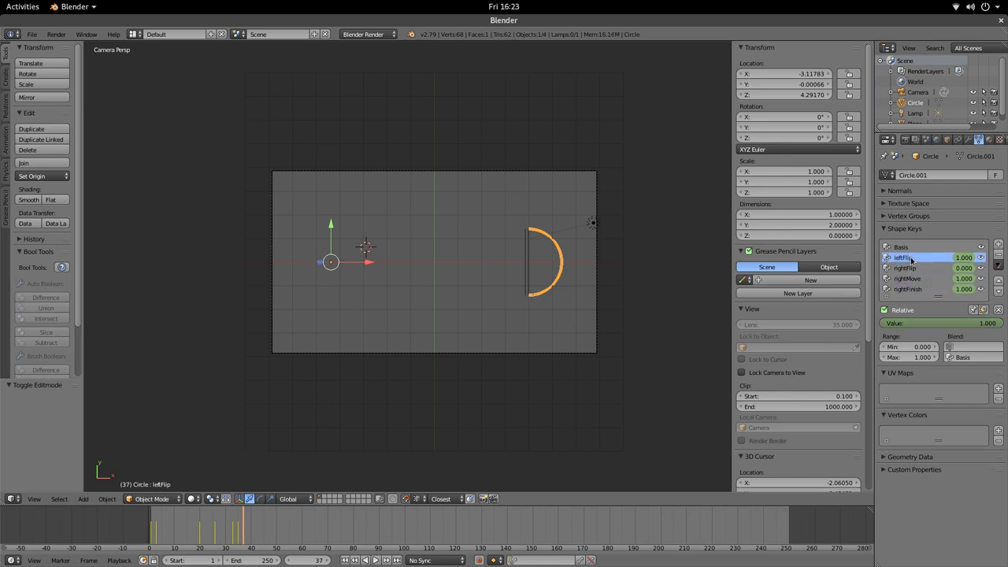
# Step: From the first frame, scale the circle down to 0.137 and play the animation
pyautogui.press('s')
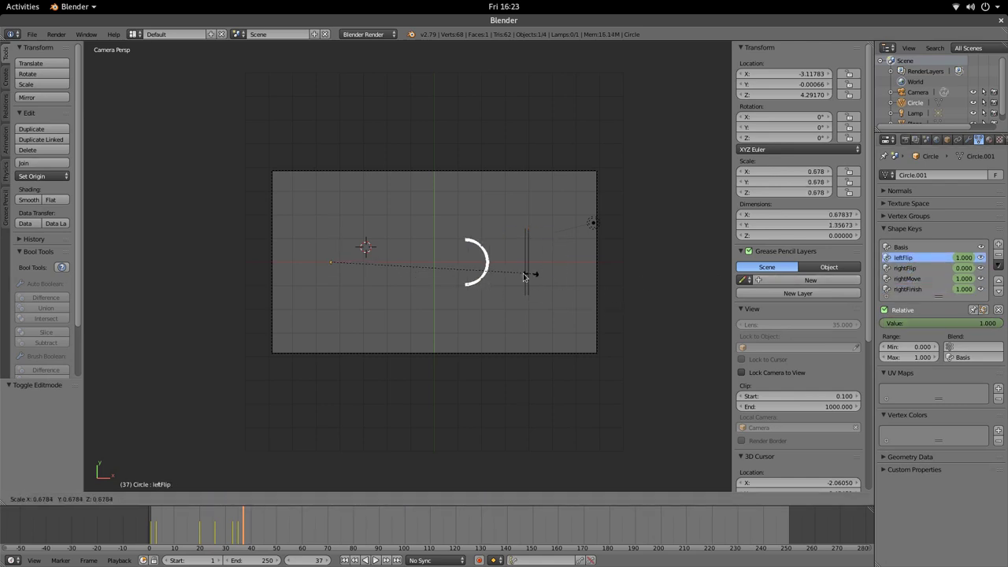
pyautogui.press('Escape')
pyautogui.hotkey('alt', 'shift', 'a')
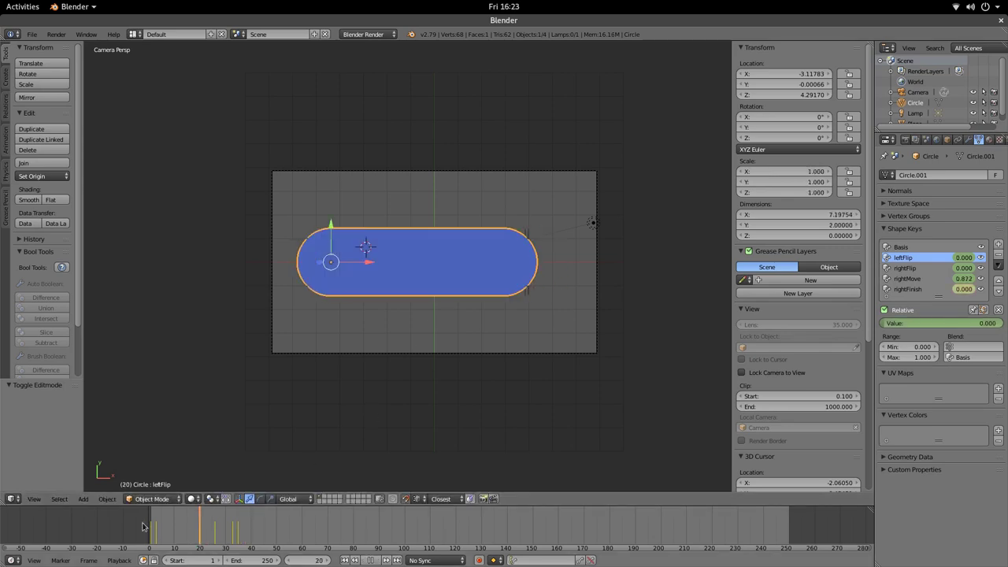
pyautogui.press('s')
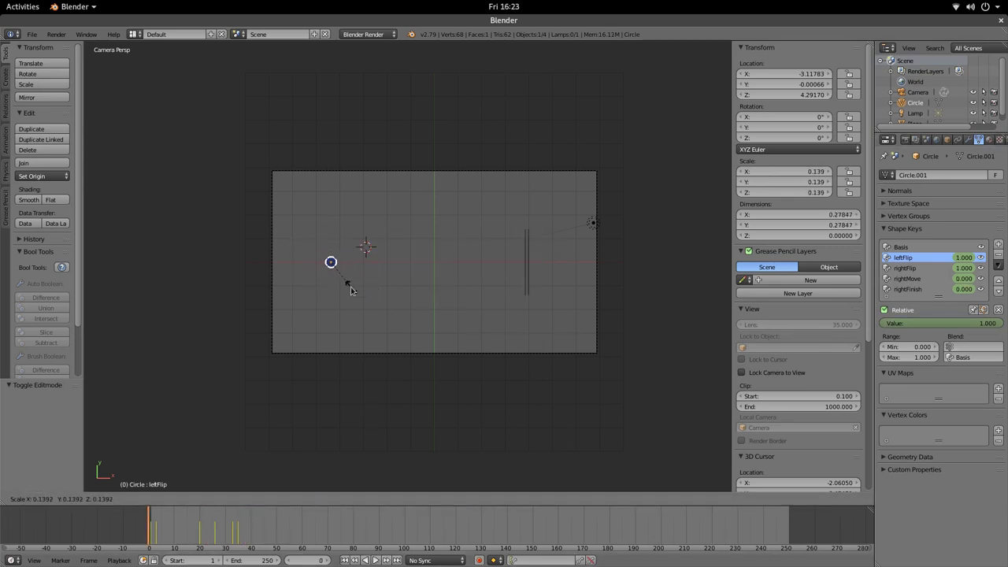
pyautogui.click(348, 288)
pyautogui.hotkey('alt', 'a')
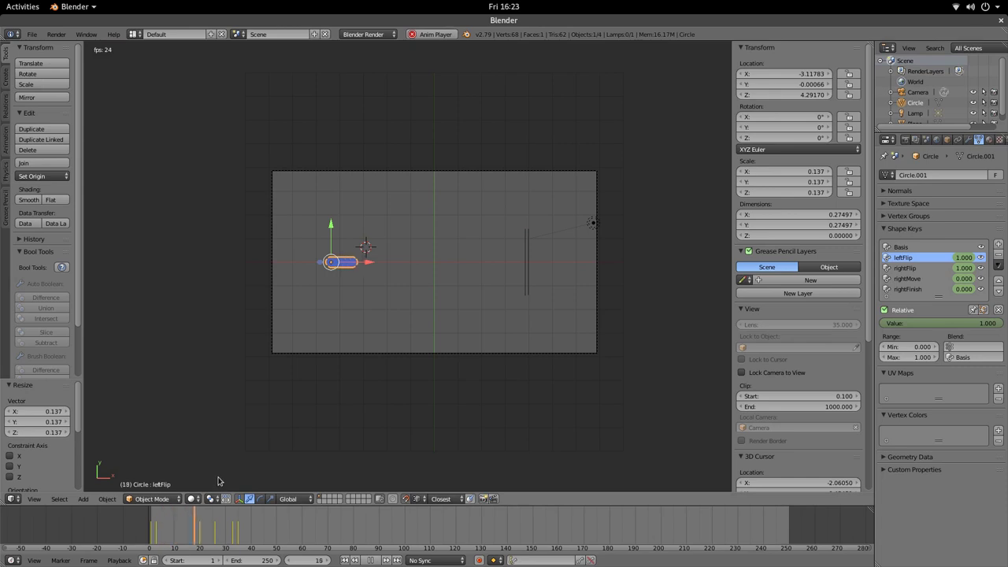
# Step: In the Dope Sheet, scale all keyframes to 0.390 from frame 0 and play the result
pyautogui.click(12, 560)
pyautogui.click(33, 508)
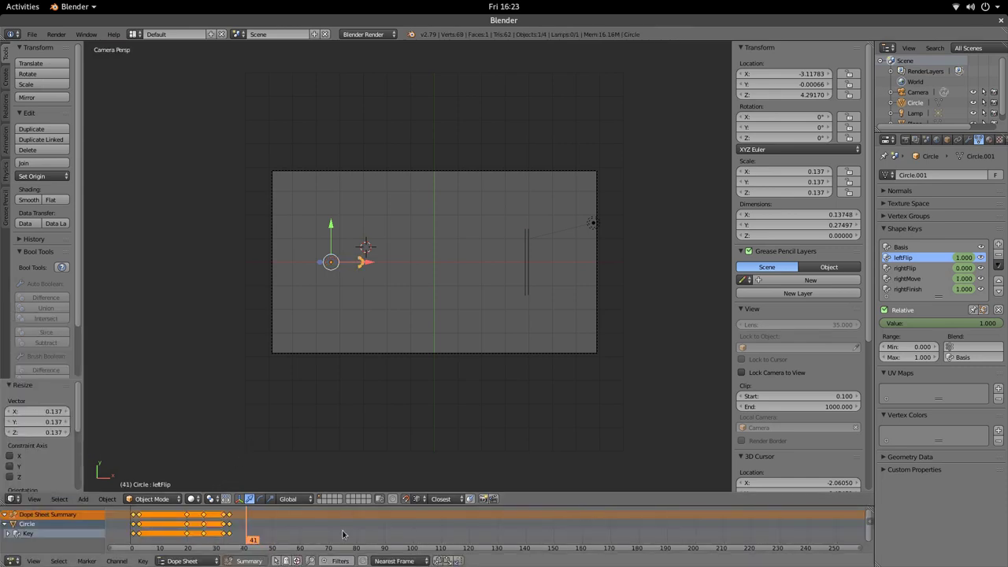
pyautogui.hotkey('shift', 'Left')
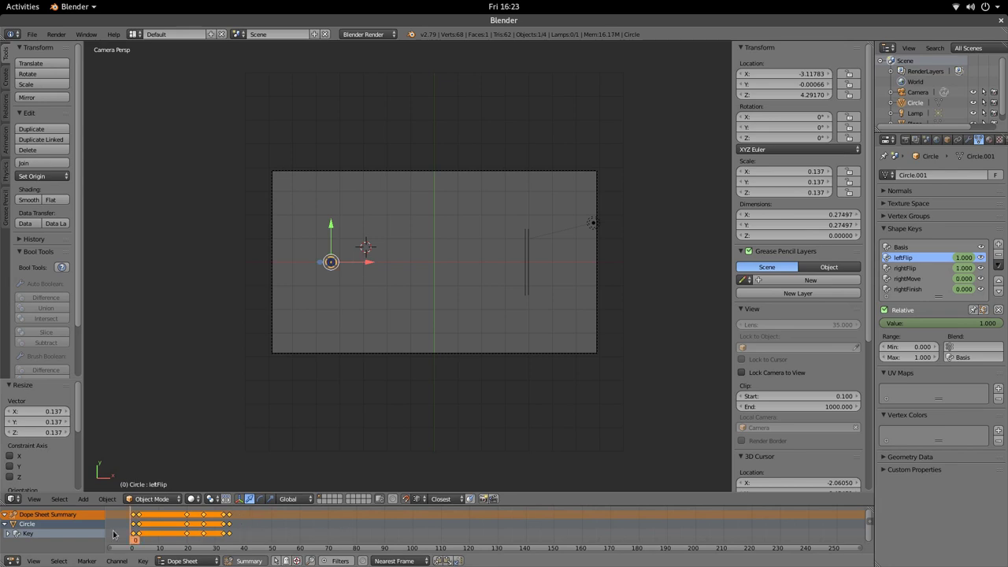
pyautogui.press('s')
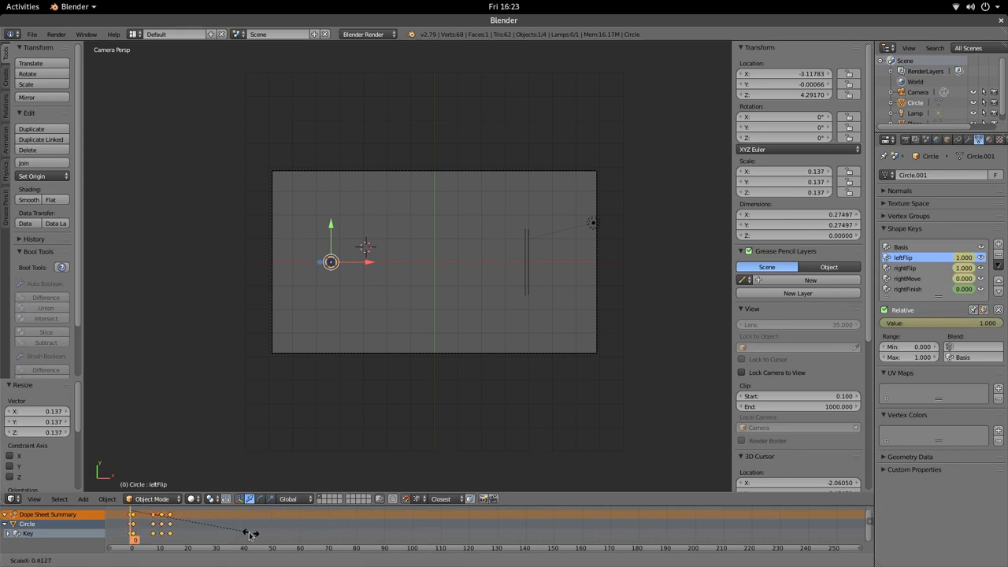
pyautogui.click(244, 535)
pyautogui.hotkey('alt', 'a')
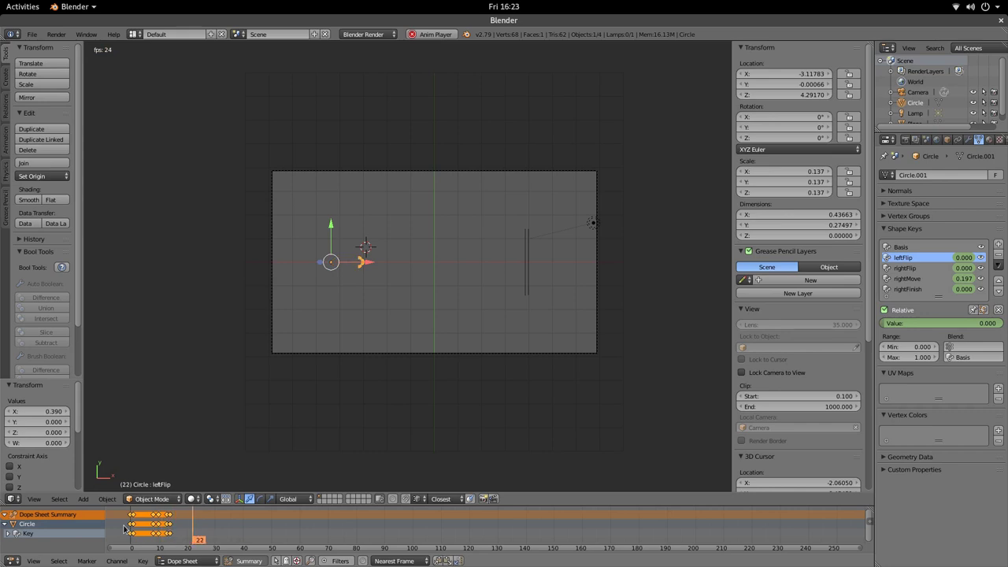
pyautogui.hotkey('alt', 'a')
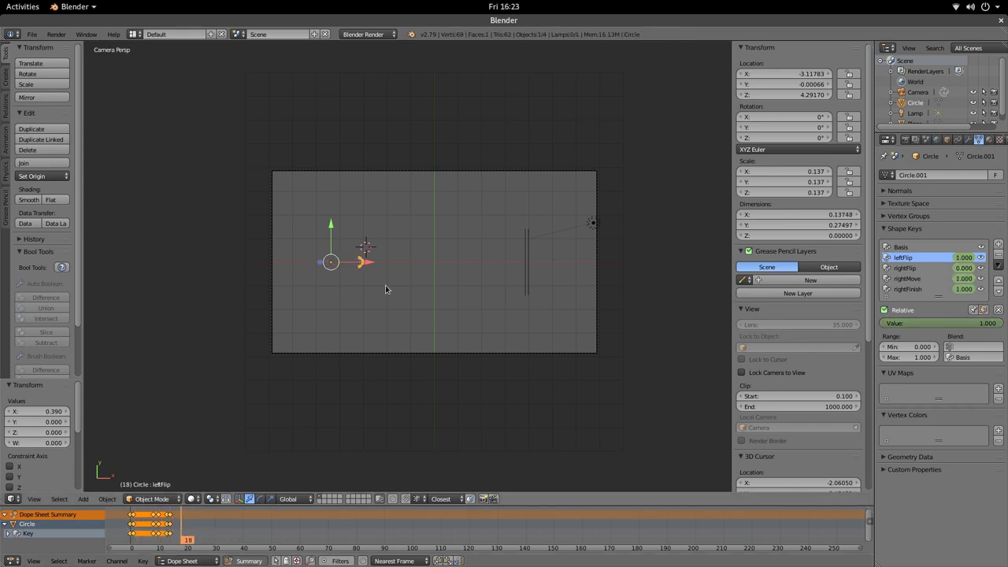
pyautogui.scroll(5, 370, 275)
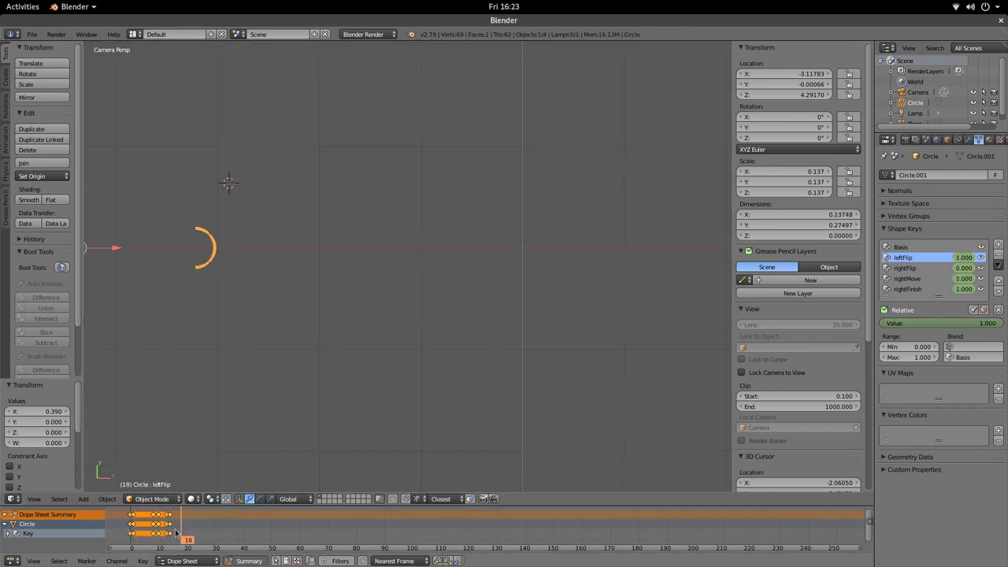
pyautogui.click(122, 534)
pyautogui.scroll(-3, 551, 267)
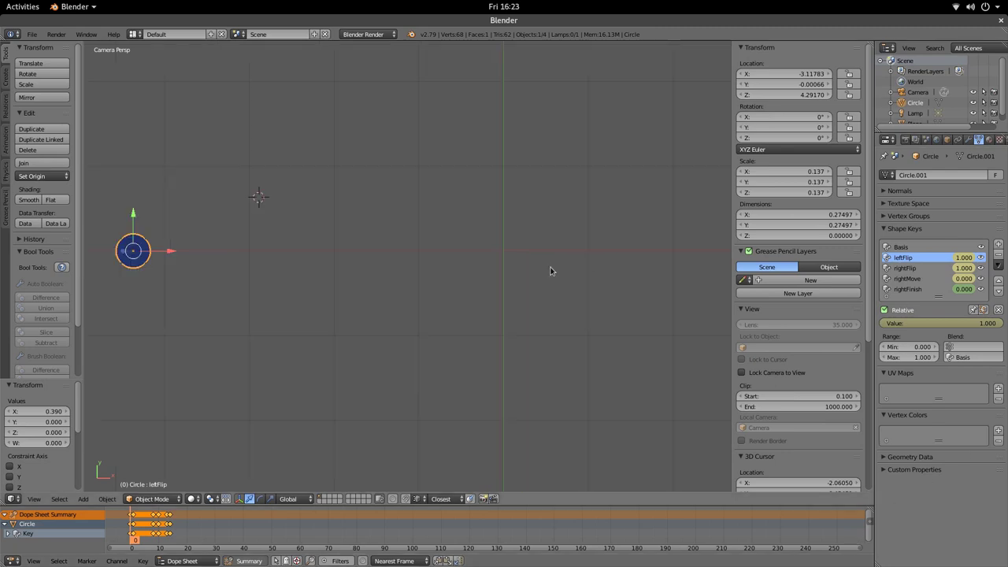
pyautogui.hotkey('alt', 'a')
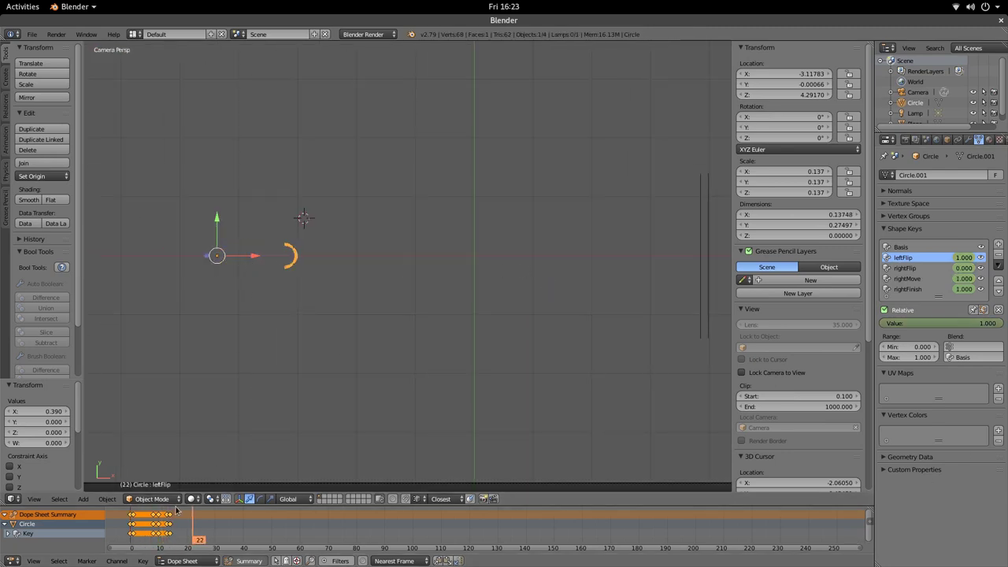
pyautogui.hotkey('alt', 'a')
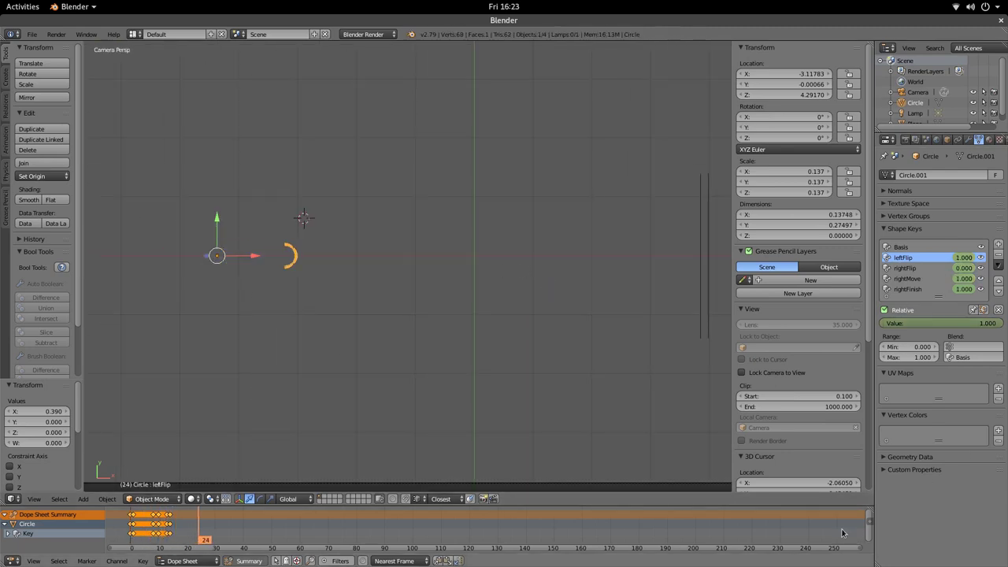
pyautogui.hotkey('alt', 'a')
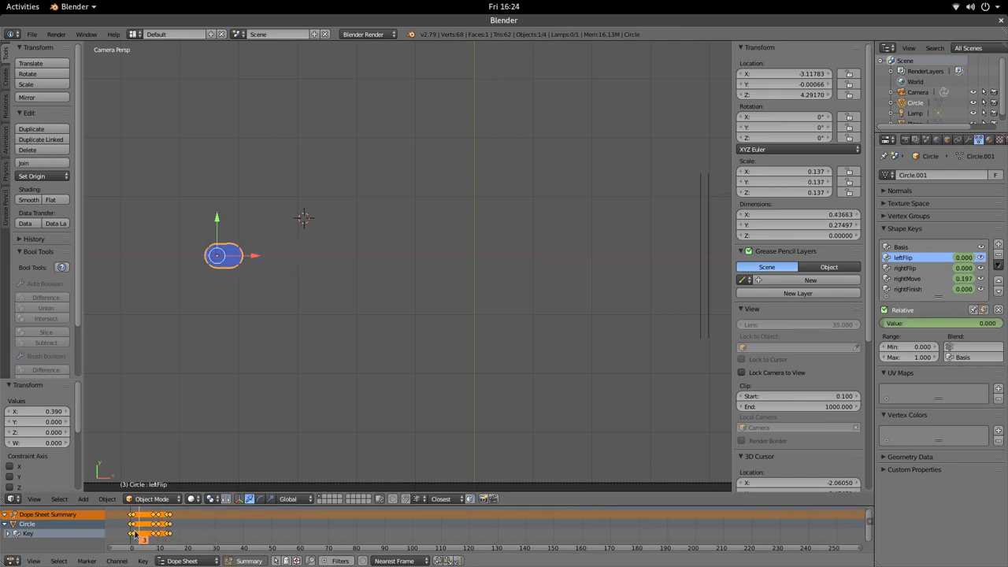
pyautogui.hotkey('alt', 'a')
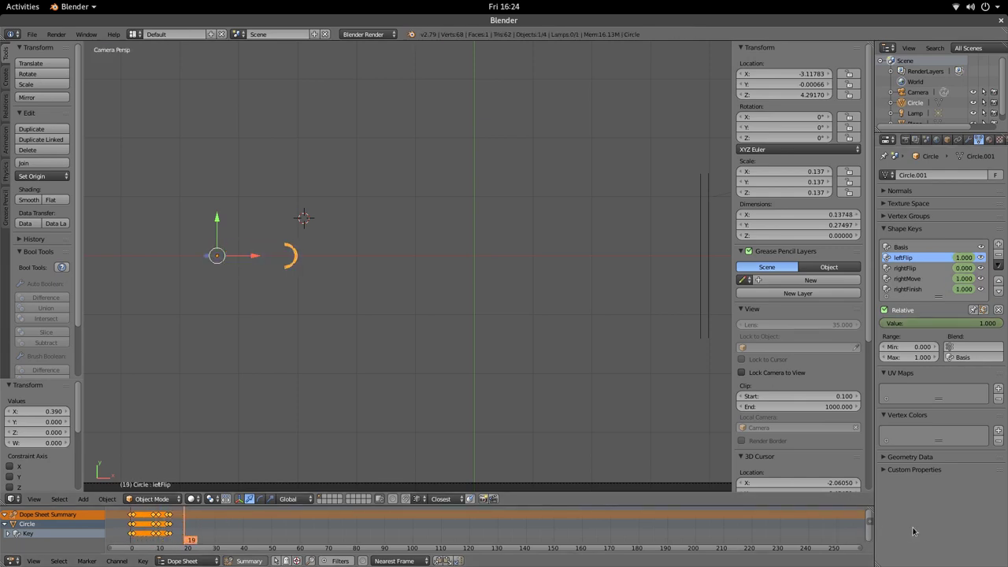
pyautogui.hotkey('shift', 'Left')
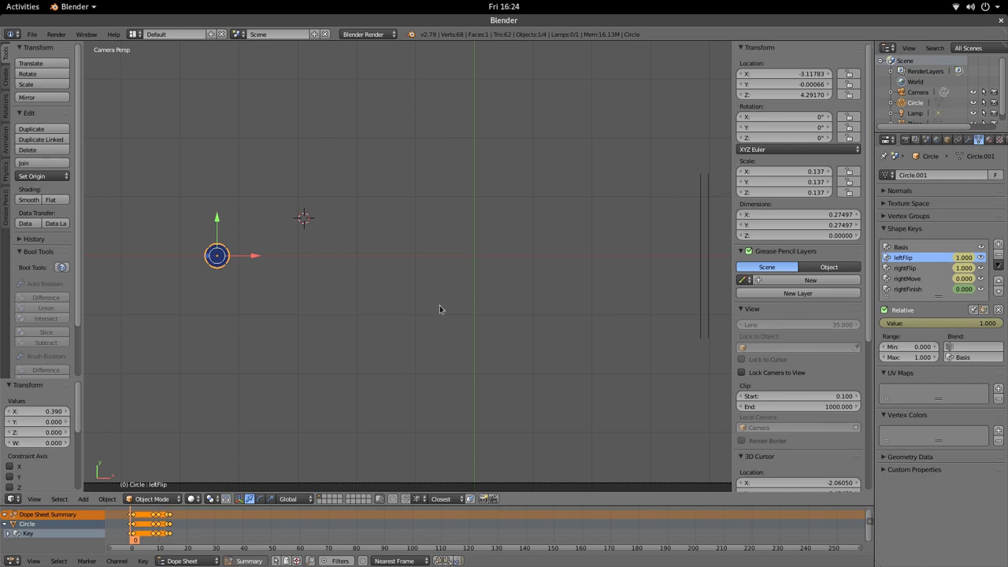
# Step: Move the circle 2.713 along X onto the camera centre line, play it, then bring up the screen recorder
pyautogui.keyDown('shift'); pyautogui.moveTo(441, 310); pyautogui.dragTo(491, 278, button='middle'); pyautogui.keyUp('shift')
pyautogui.scroll(-2, 490, 283)
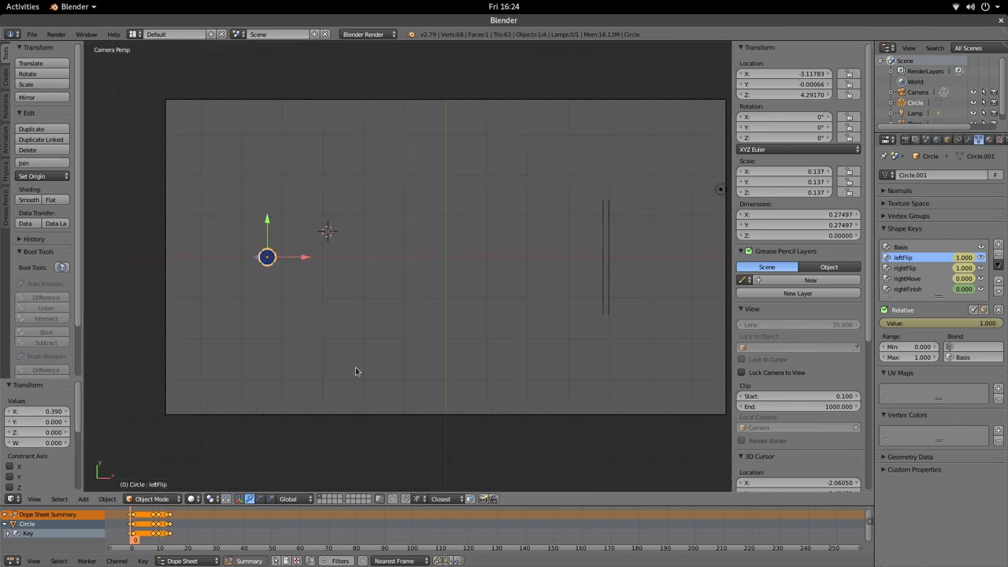
pyautogui.press('g')
pyautogui.press('x')
pyautogui.click(457, 265)
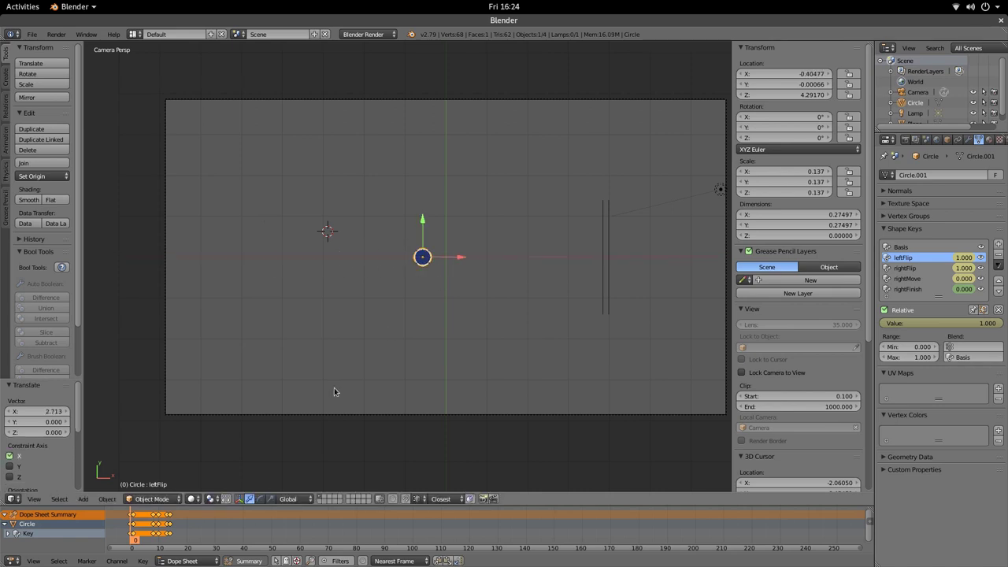
pyautogui.hotkey('alt', 'a')
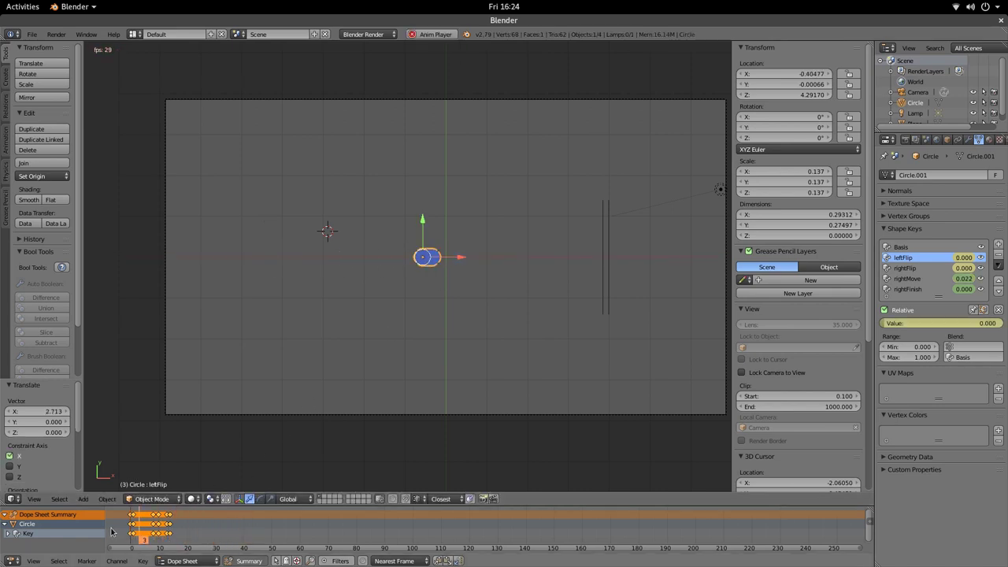
pyautogui.click(22, 6)
pyautogui.click(693, 425)
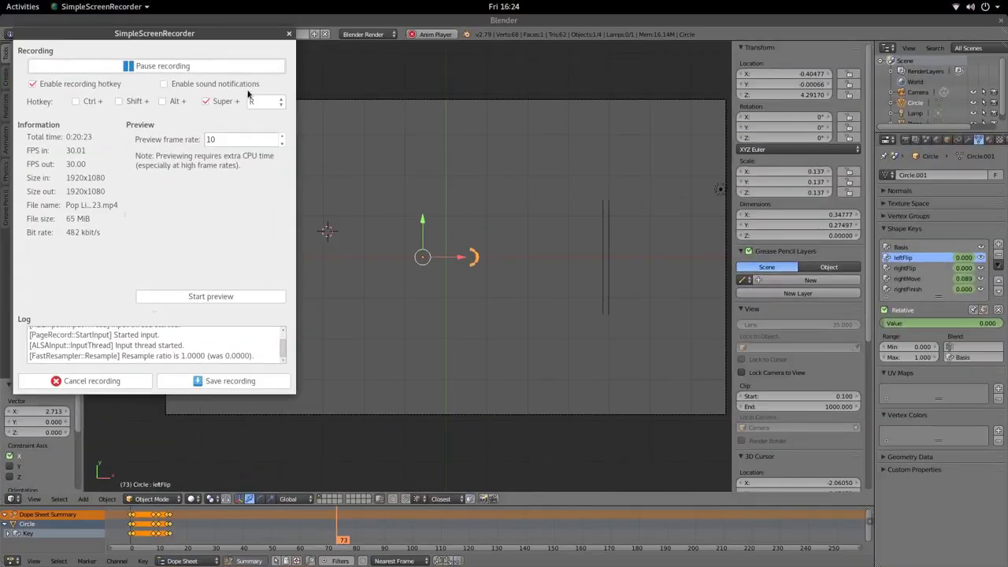